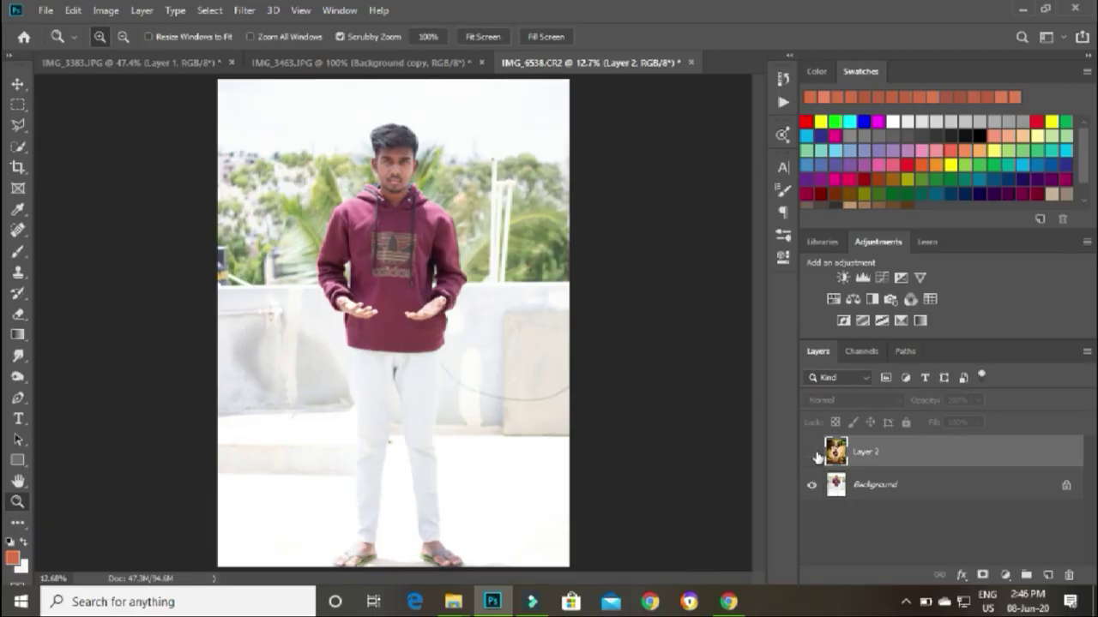
- Preview the forest composite by toggling the forest layer off and on, then view the hatching-dragon document
left_click(813, 453)
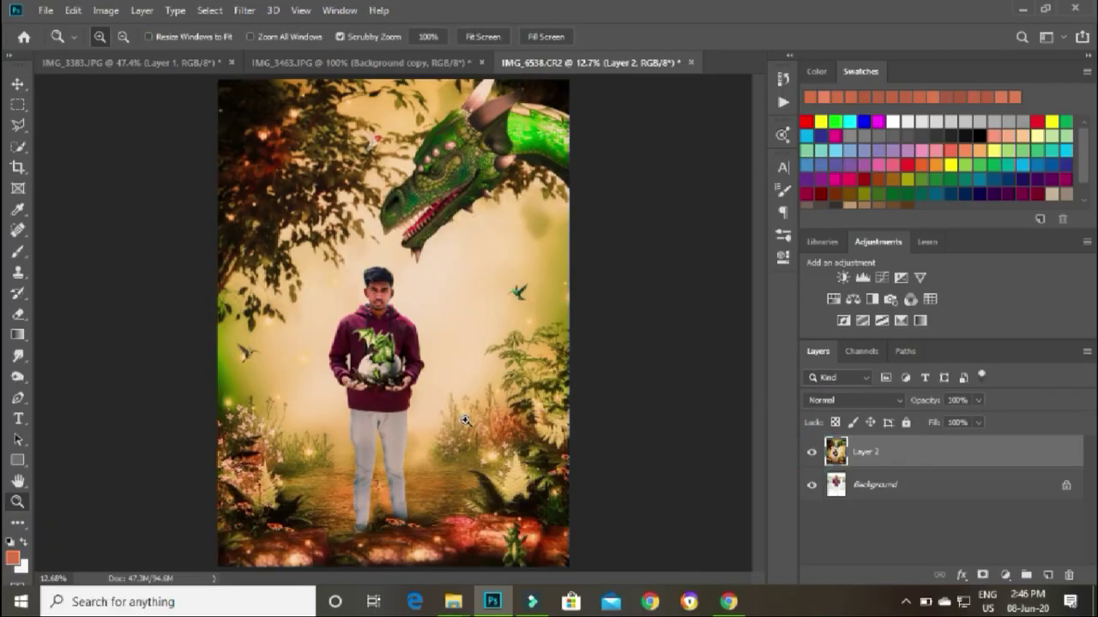
left_click(175, 62)
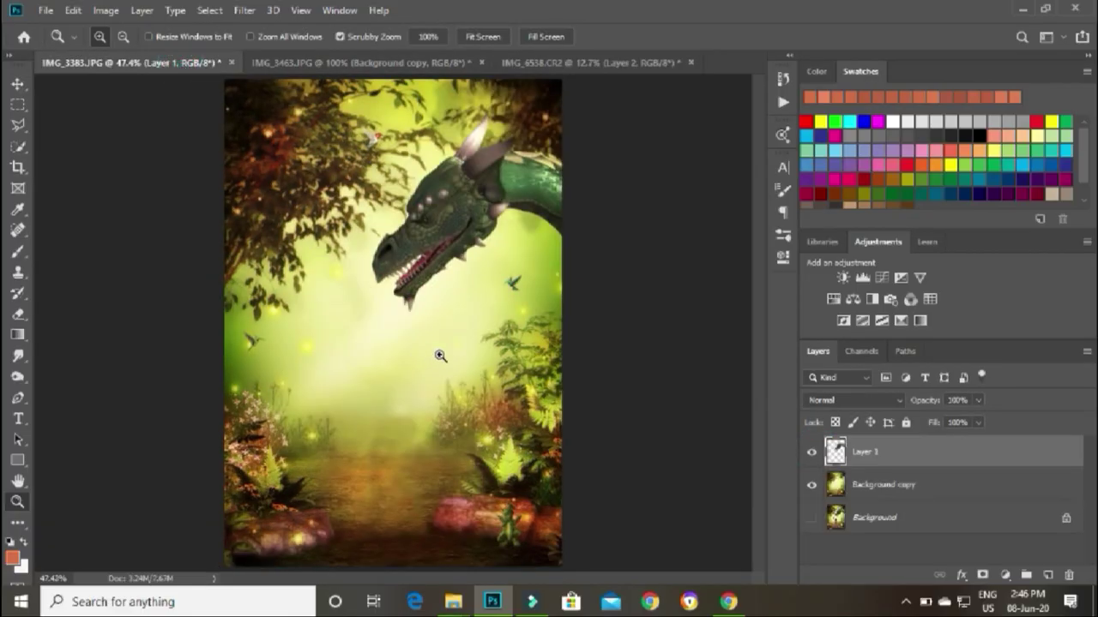
left_click(811, 486)
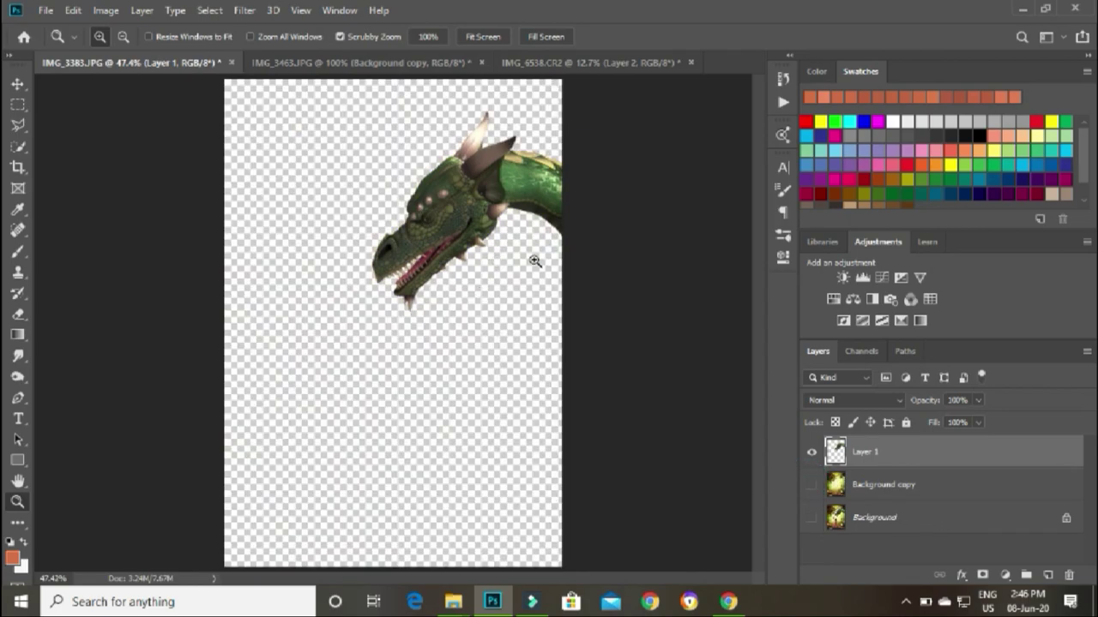
left_click(812, 486)
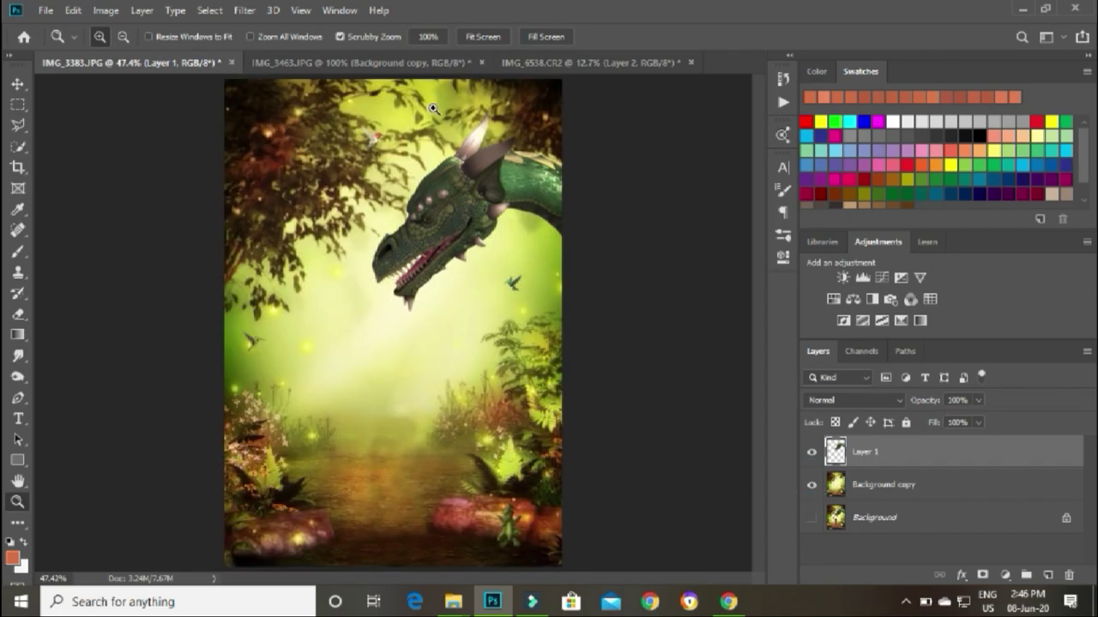
left_click(398, 65)
- Duplicate the man's Background layer and zoom in on his legs and feet
left_click(583, 62)
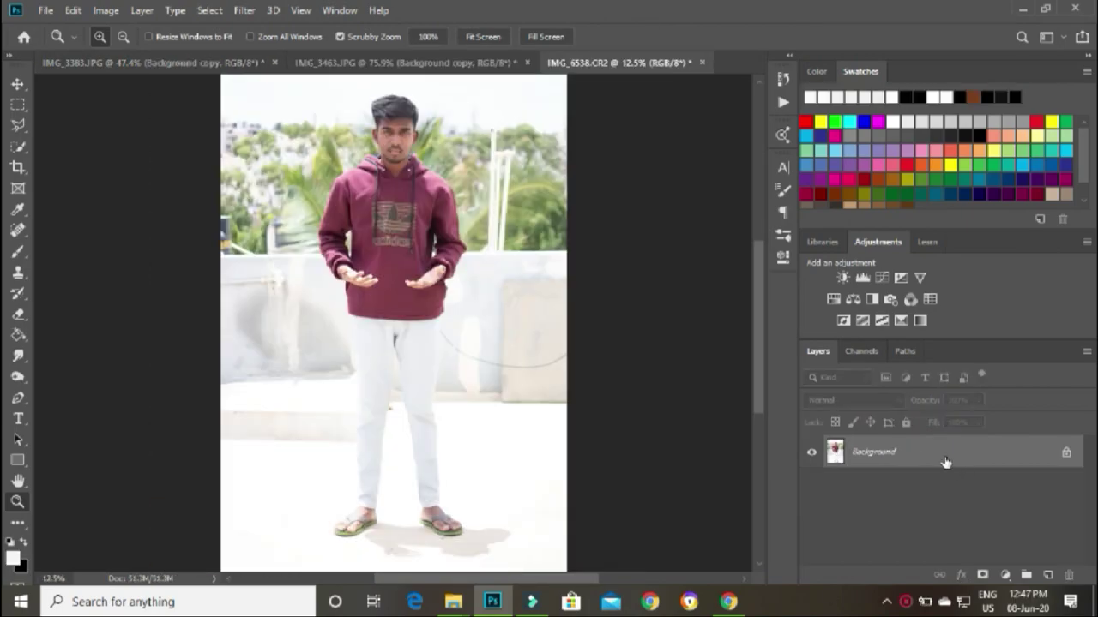
left_click_drag(962, 461, 1048, 574)
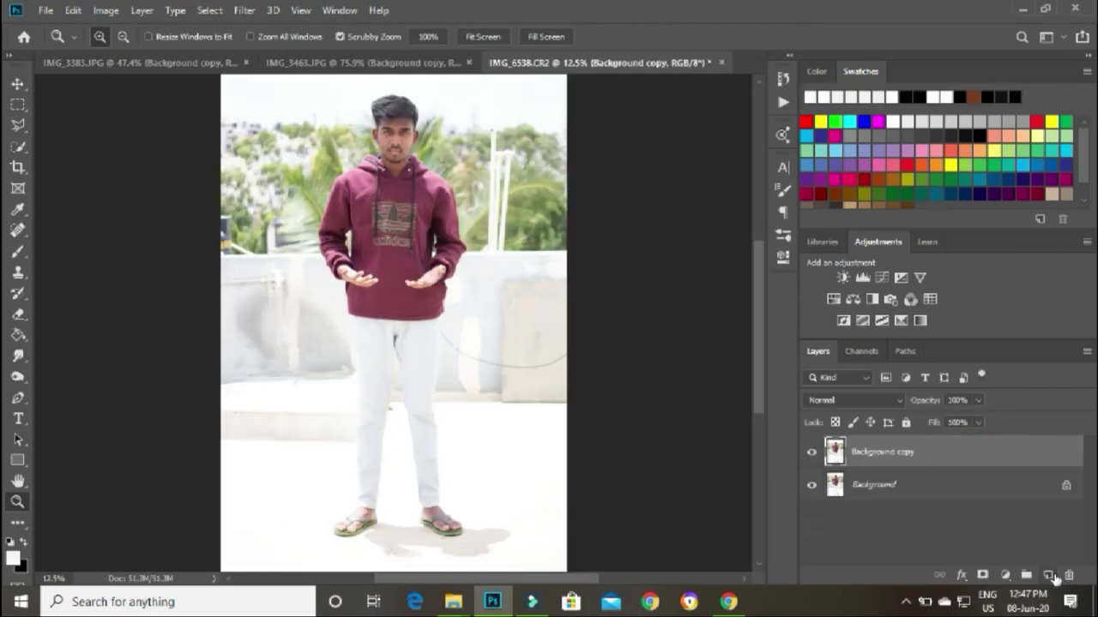
left_click(339, 307)
scroll(400, 263, "down", 5)
left_click_drag(438, 186, 415, 251)
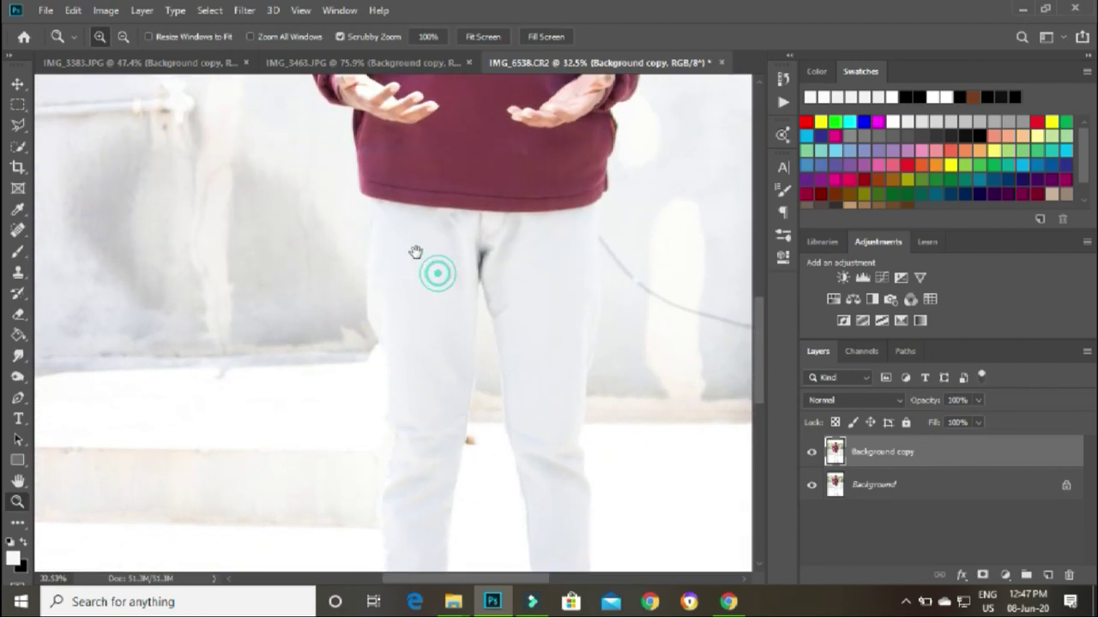
left_click_drag(607, 388, 522, 332)
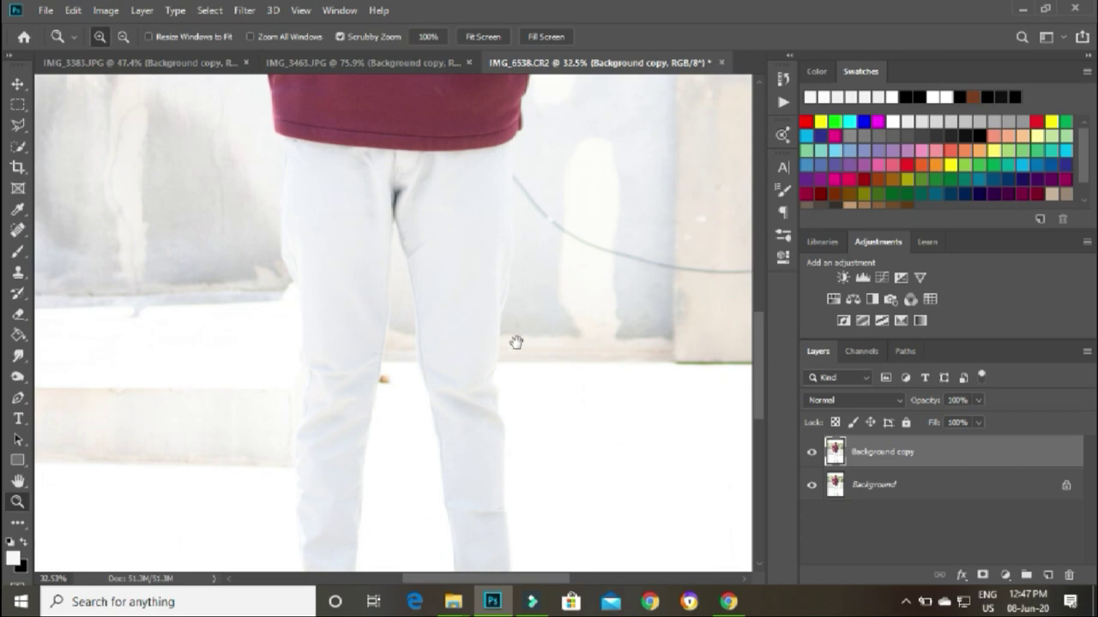
- Add a Curves adjustment layer and bend the RGB curve to darken the photo
left_click(881, 277)
left_click(694, 300)
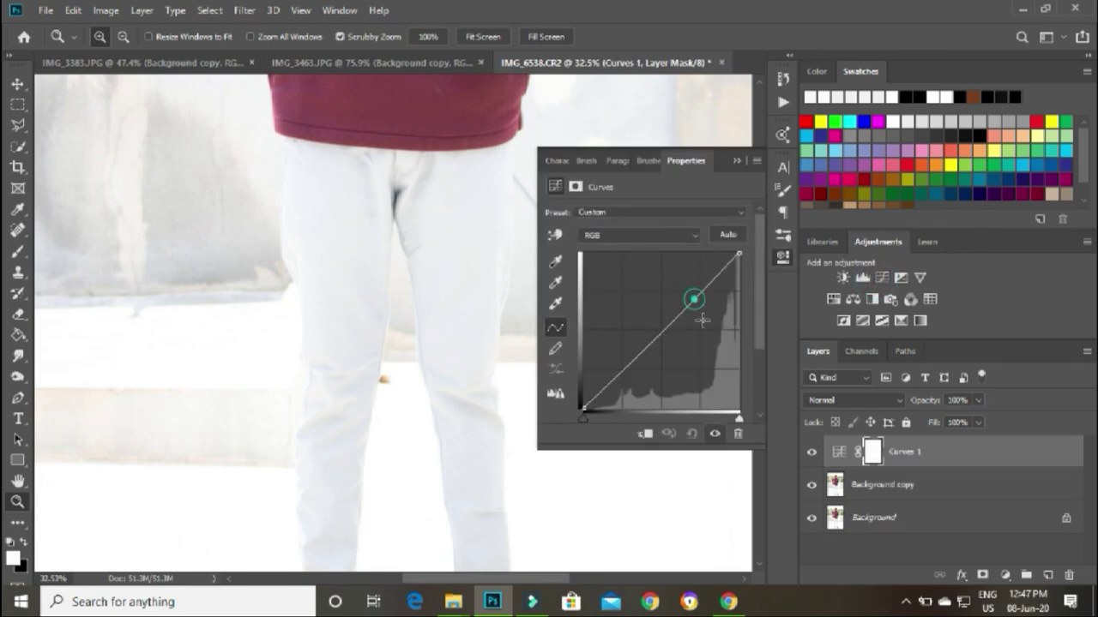
mouse_move(703, 318)
left_mouse_down()
mouse_move(718, 344)
mouse_move(731, 298)
left_mouse_up()
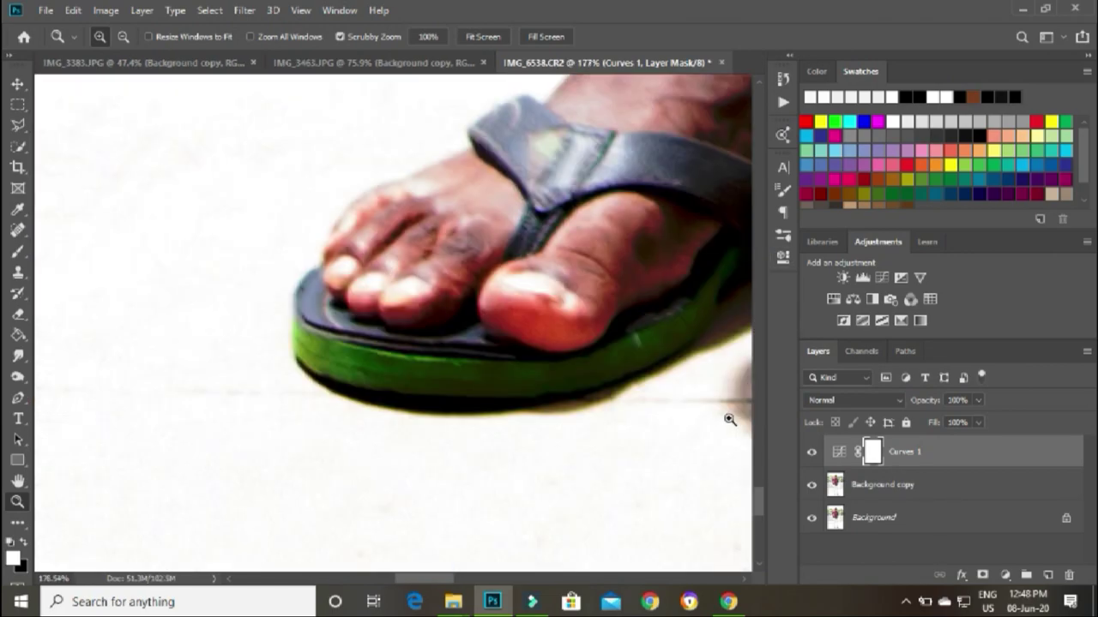
left_click(18, 396)
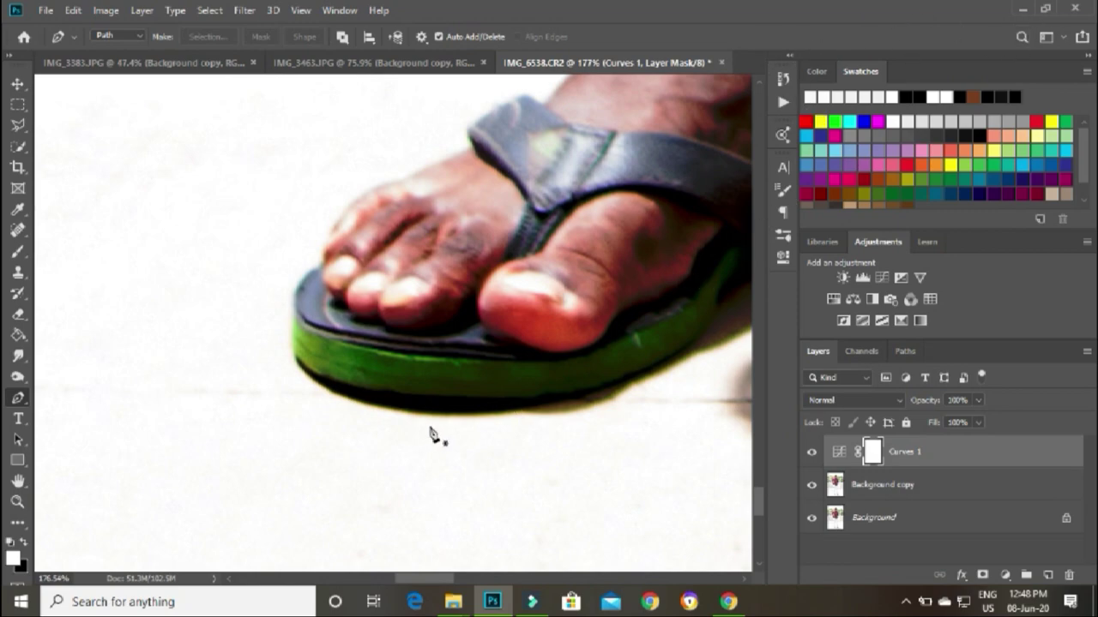
- Trace the man's outline with a pen path, from the sandal edge up along the hairline
left_click(591, 392)
left_click_drag(463, 413, 426, 416)
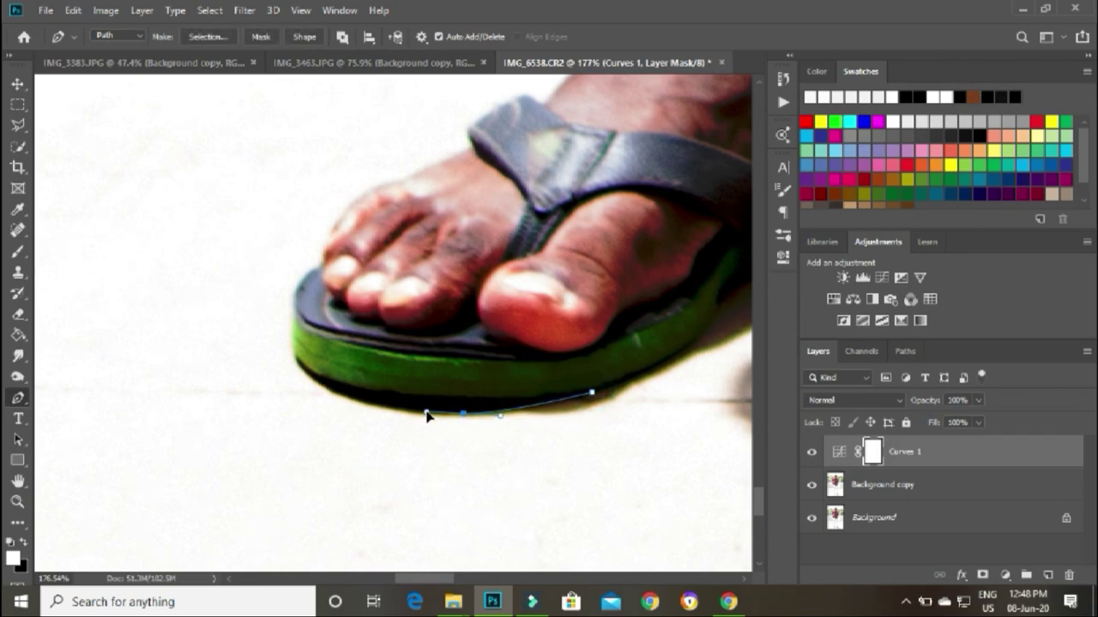
left_click_drag(306, 369, 295, 337)
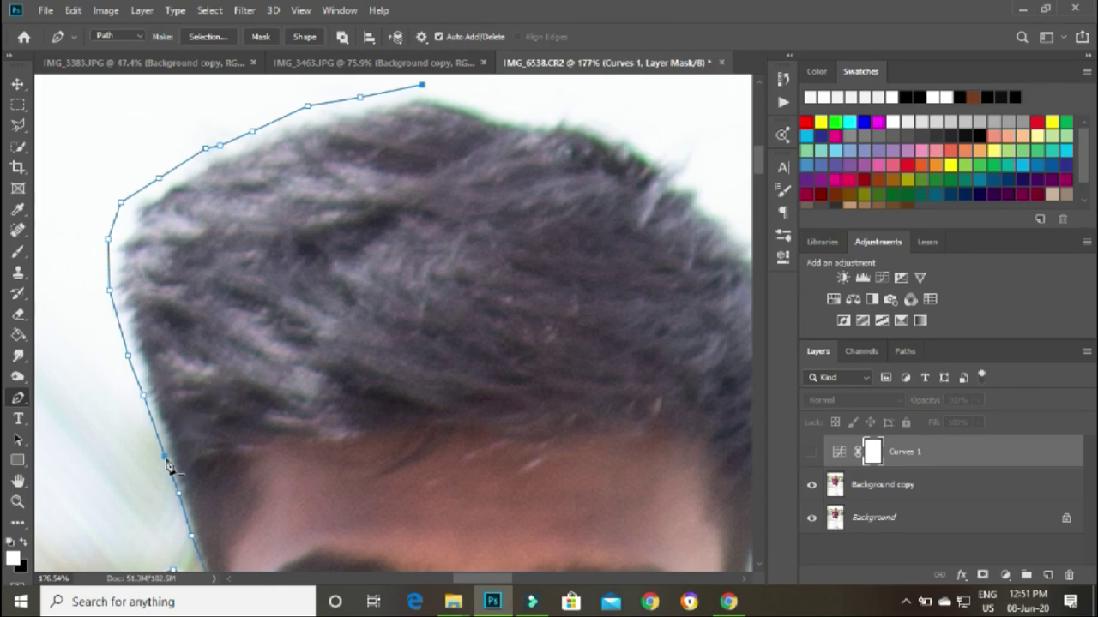
left_click_drag(520, 115, 350, 196)
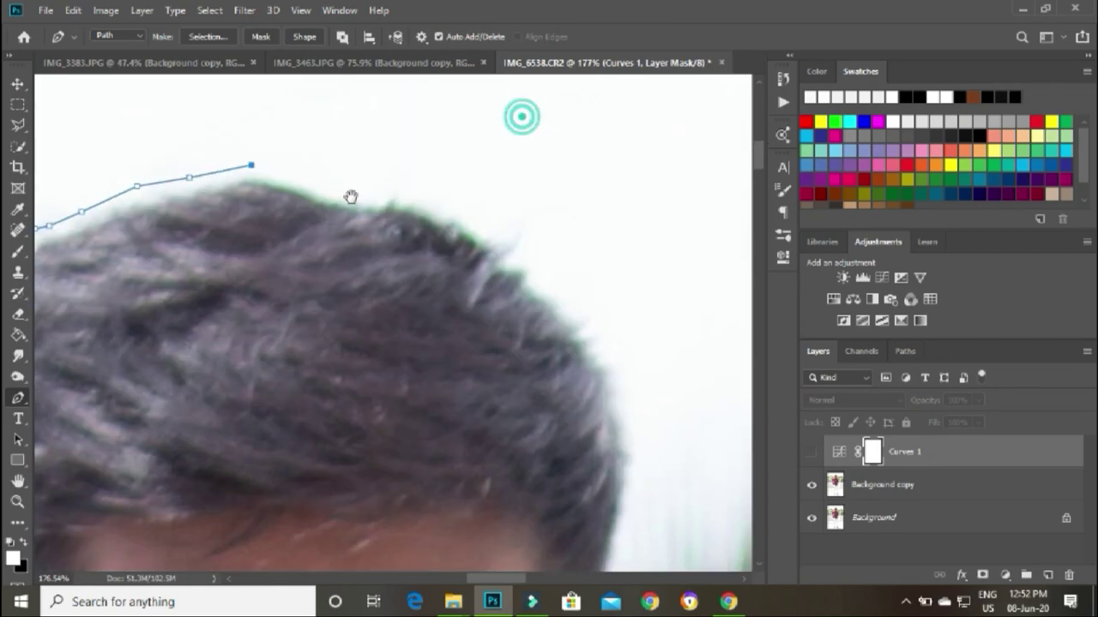
left_click(275, 167)
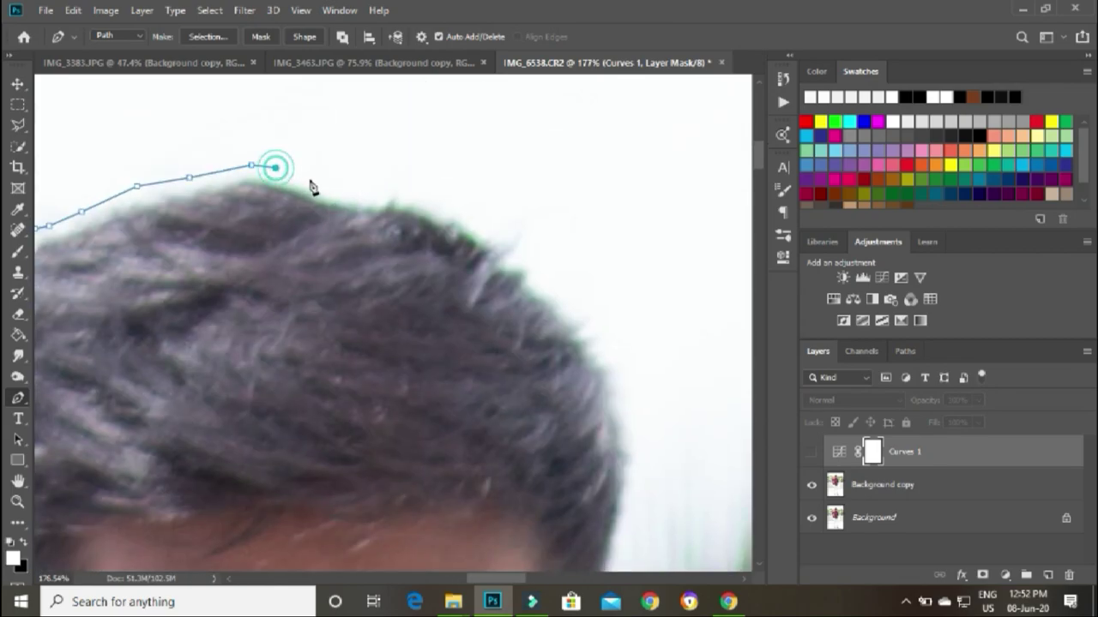
left_click(322, 179)
left_click(362, 188)
left_click(414, 197)
left_click_drag(506, 256, 409, 199)
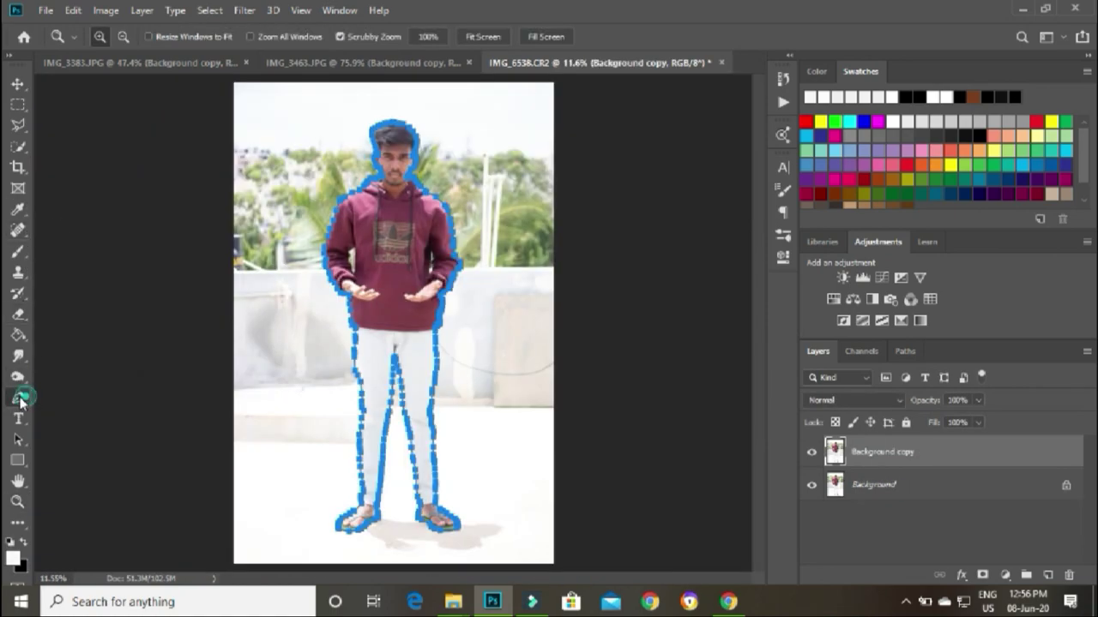
- Convert the traced path into a selection via Make Selection and zoom in on the hair
left_click(17, 397)
right_click(384, 258)
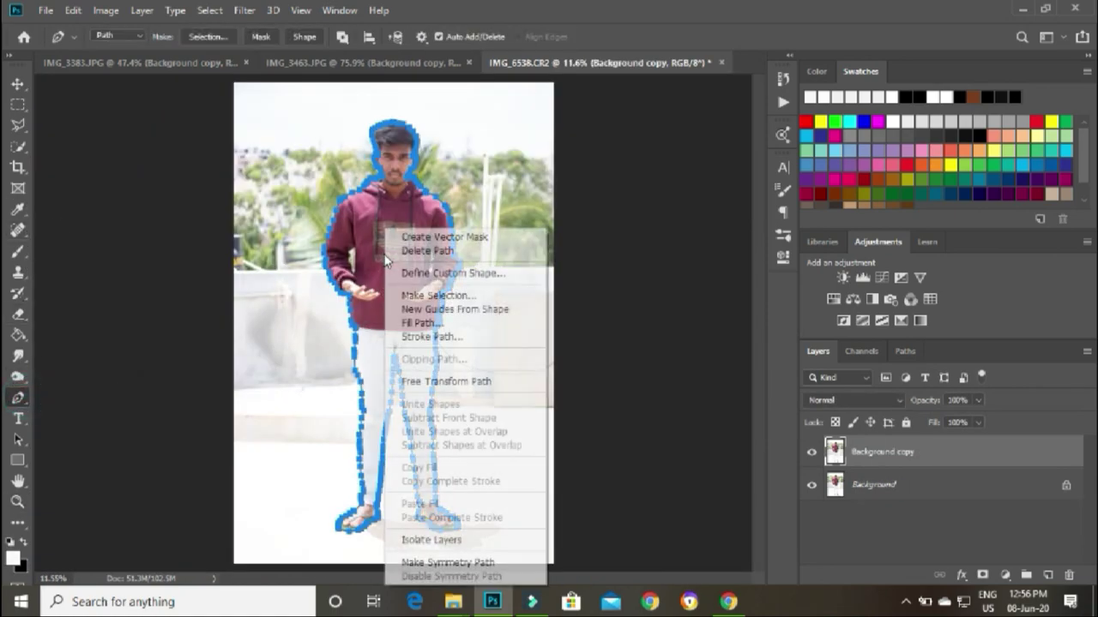
left_click(434, 296)
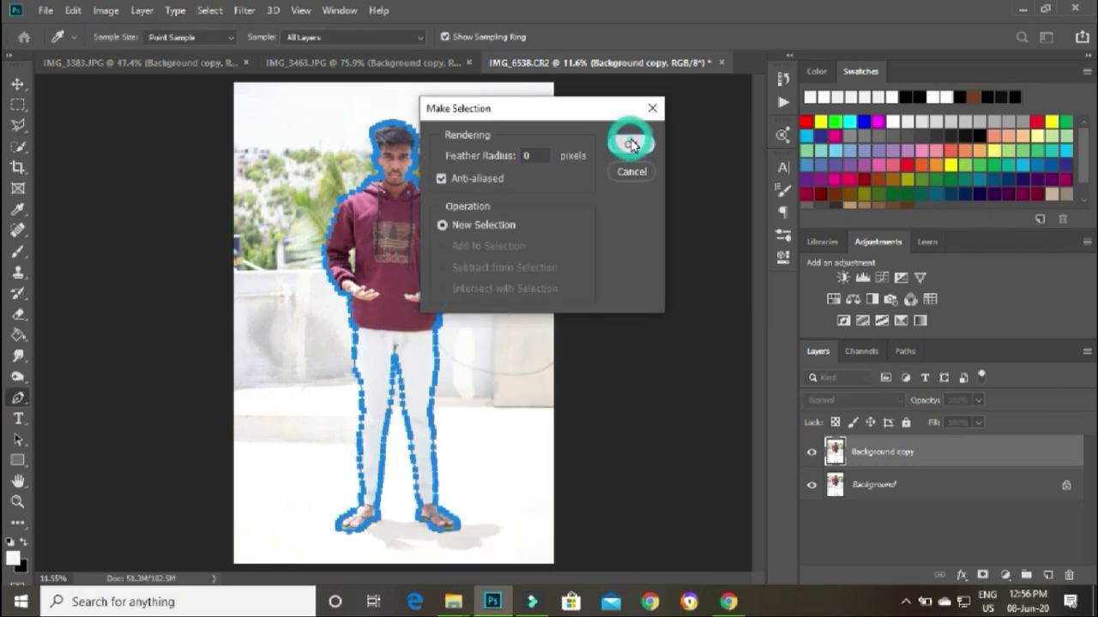
left_click(632, 146)
key("z")
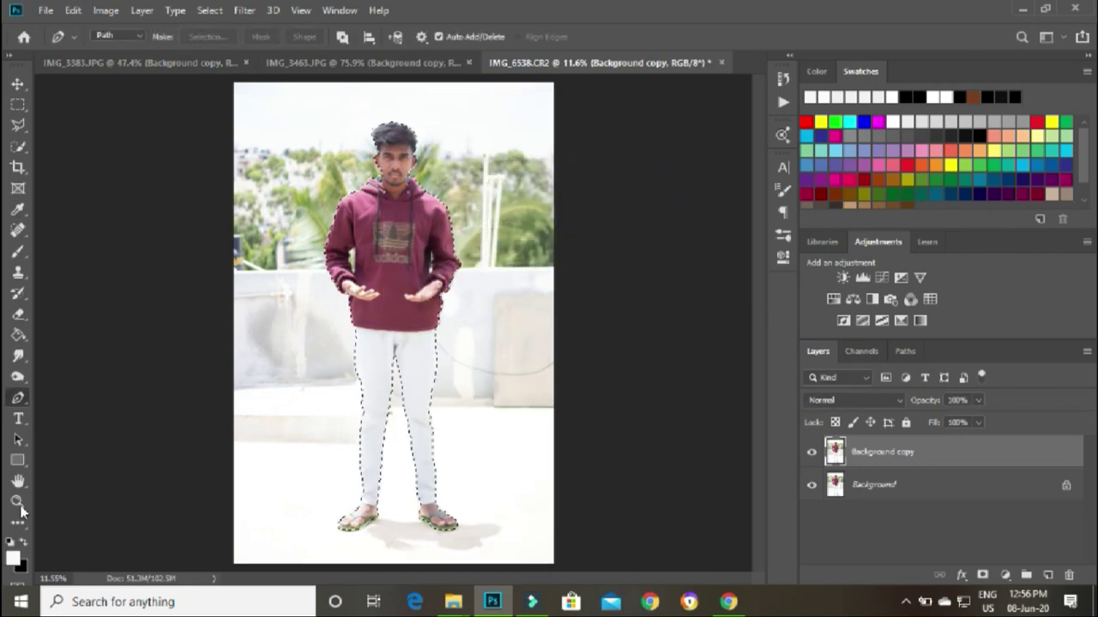
left_click_drag(525, 287, 560, 280)
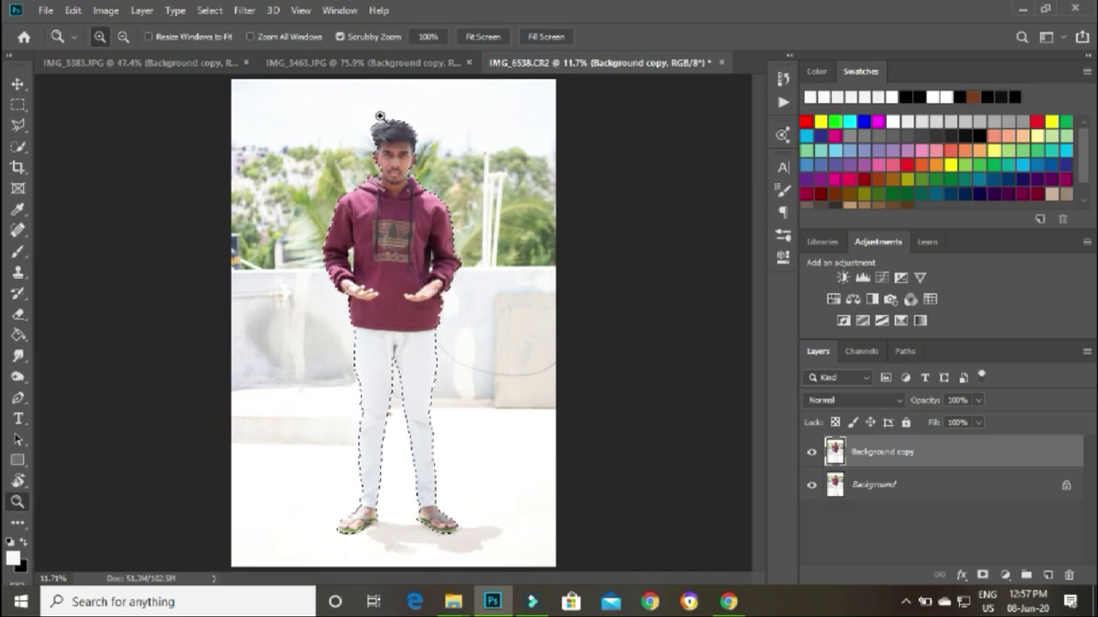
mouse_move(385, 120)
left_mouse_down()
mouse_move(502, 216)
mouse_move(491, 208)
left_mouse_up()
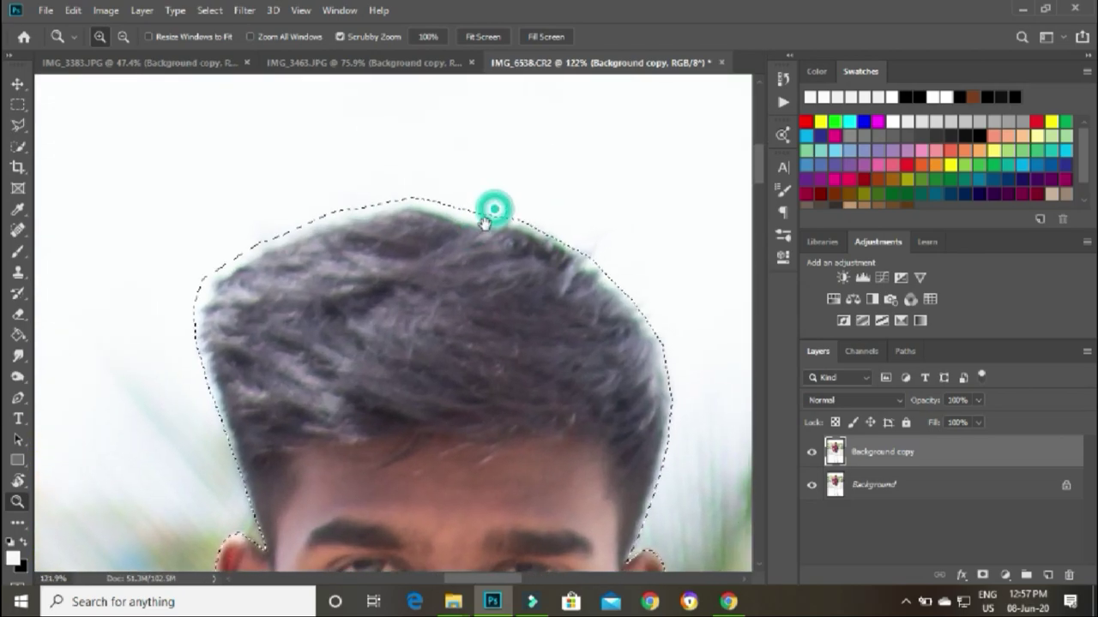
left_click(17, 147)
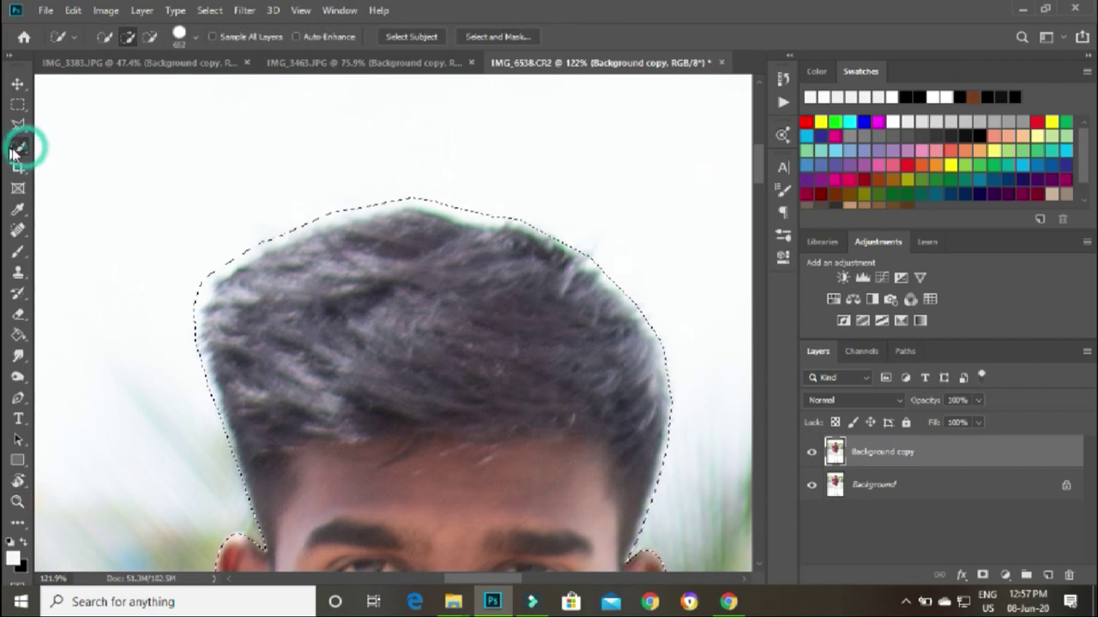
- Cancel out of Select and Mask and invert the current selection
left_click(495, 38)
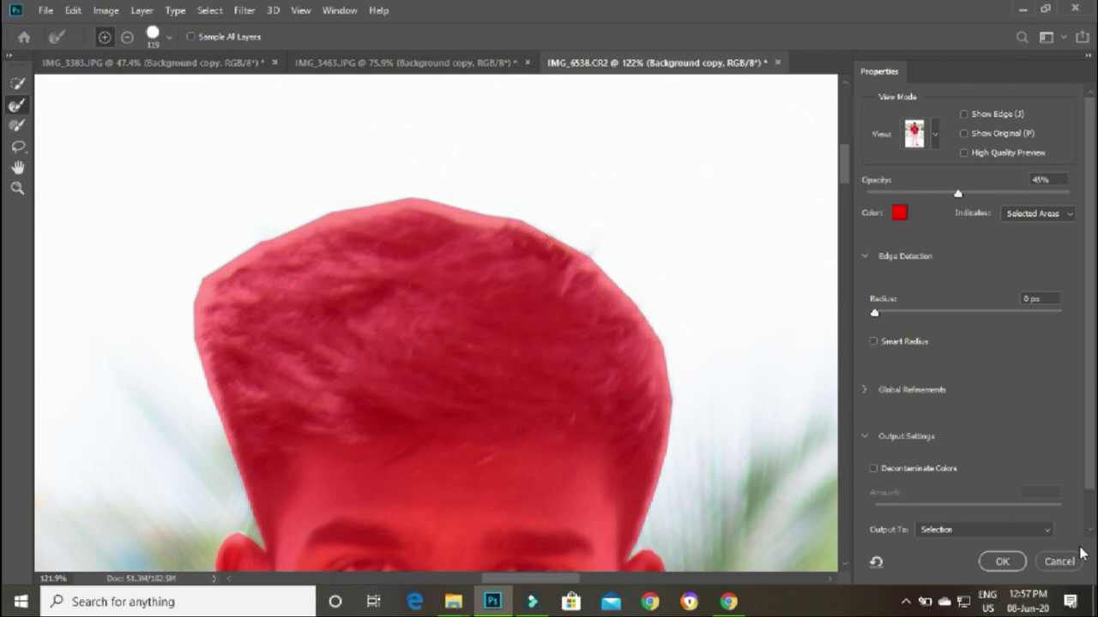
left_click(1059, 561)
right_click(269, 129)
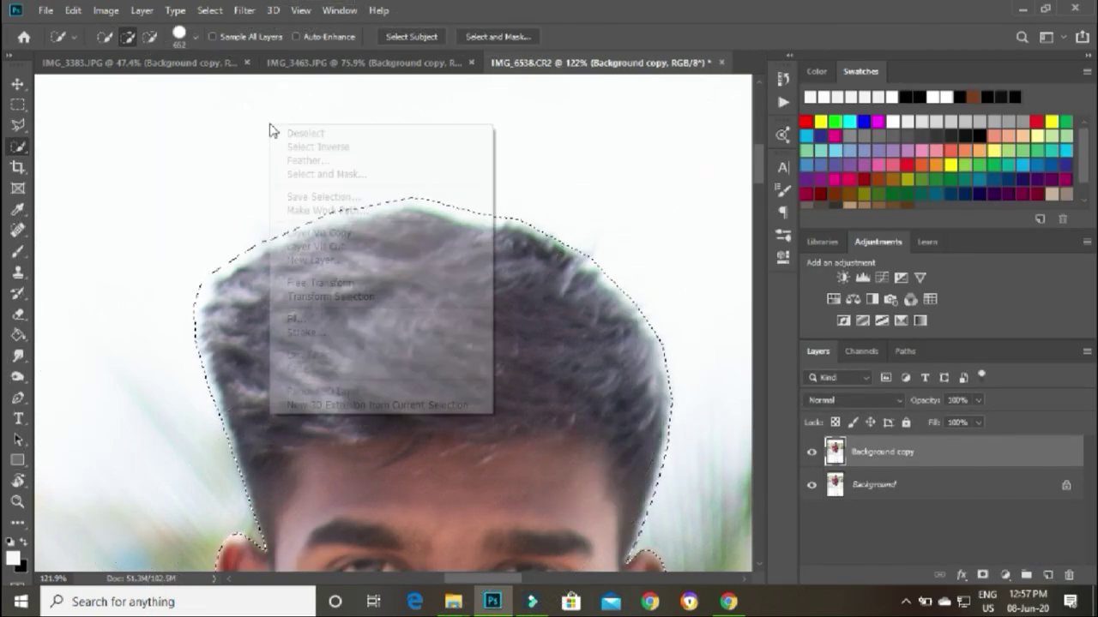
left_click(324, 147)
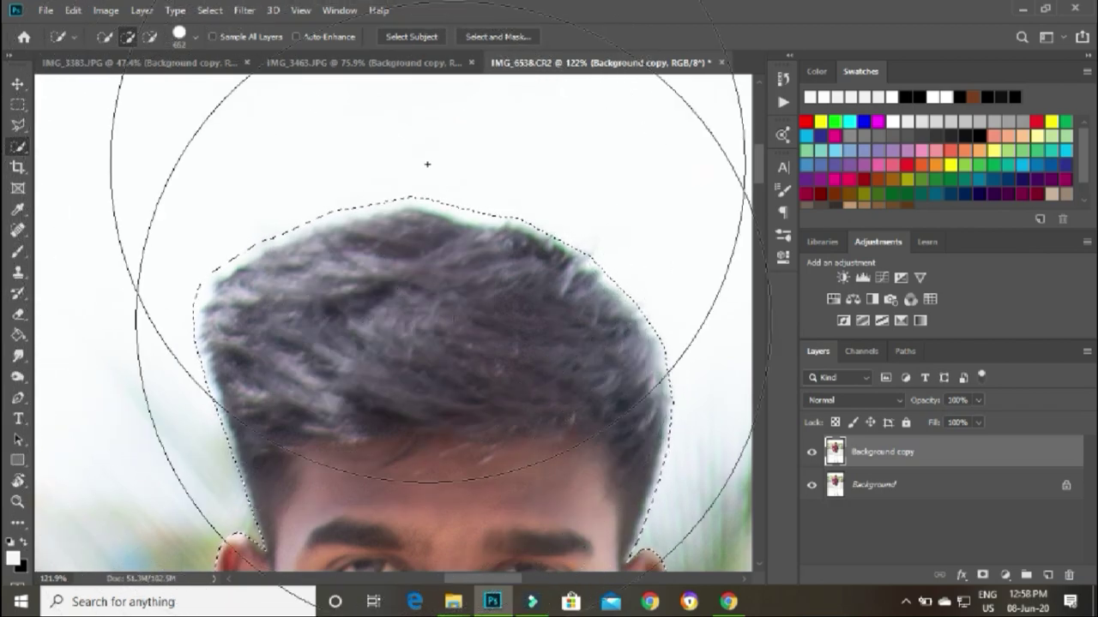
- In Select and Mask, refine the left hair edge with a 13 px Refine Edge brush
left_click(501, 36)
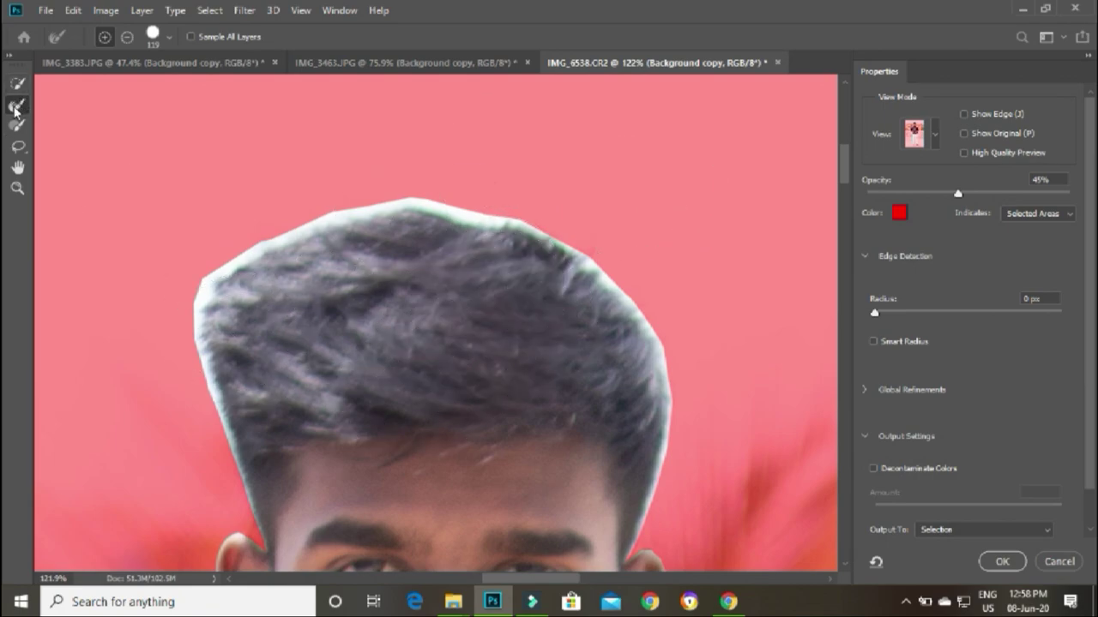
left_click(17, 106)
left_click_drag(402, 264, 352, 276)
mouse_move(203, 269)
left_mouse_down()
mouse_move(198, 311)
mouse_move(221, 467)
left_mouse_up()
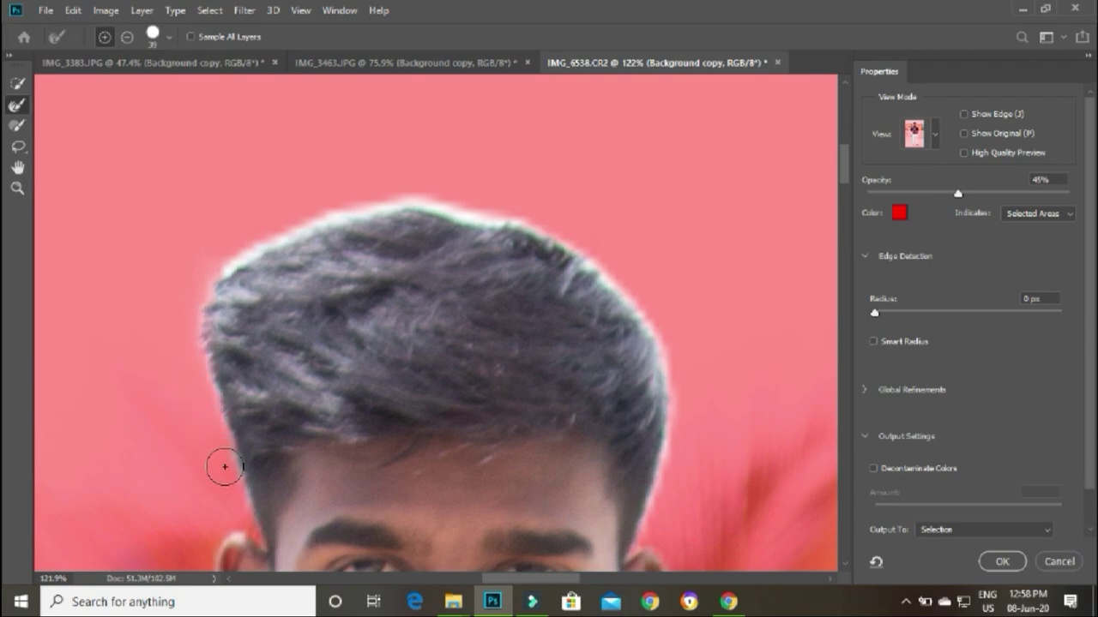
mouse_move(209, 379)
left_mouse_down()
mouse_move(206, 289)
mouse_move(255, 240)
left_mouse_up()
left_click_drag(655, 423, 608, 363)
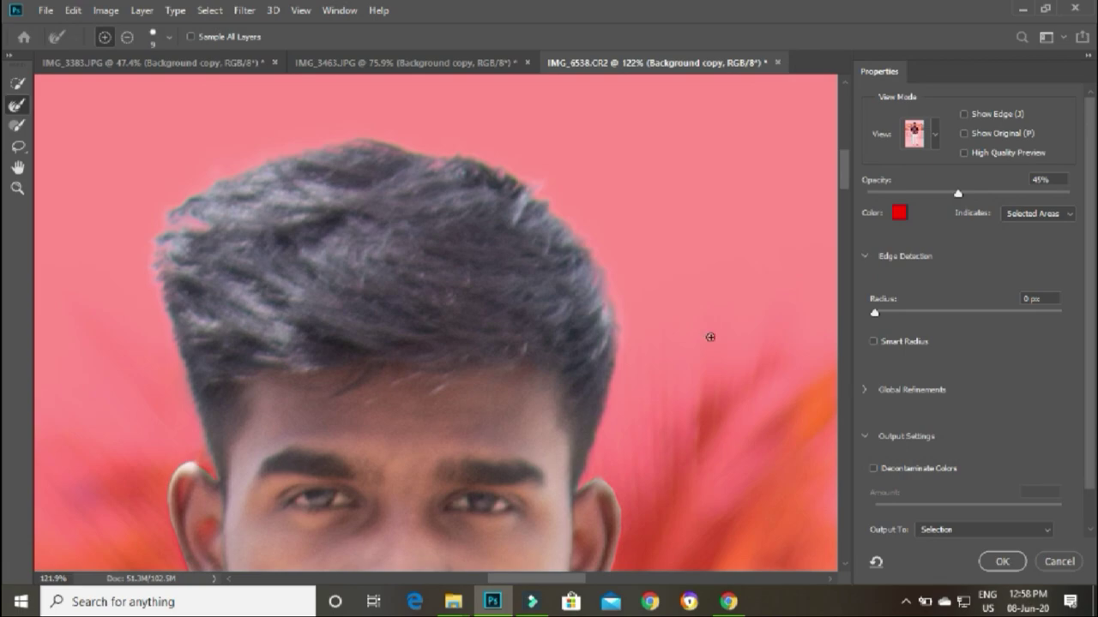
- Output the refined selection as a layer mask and confirm
left_click(982, 528)
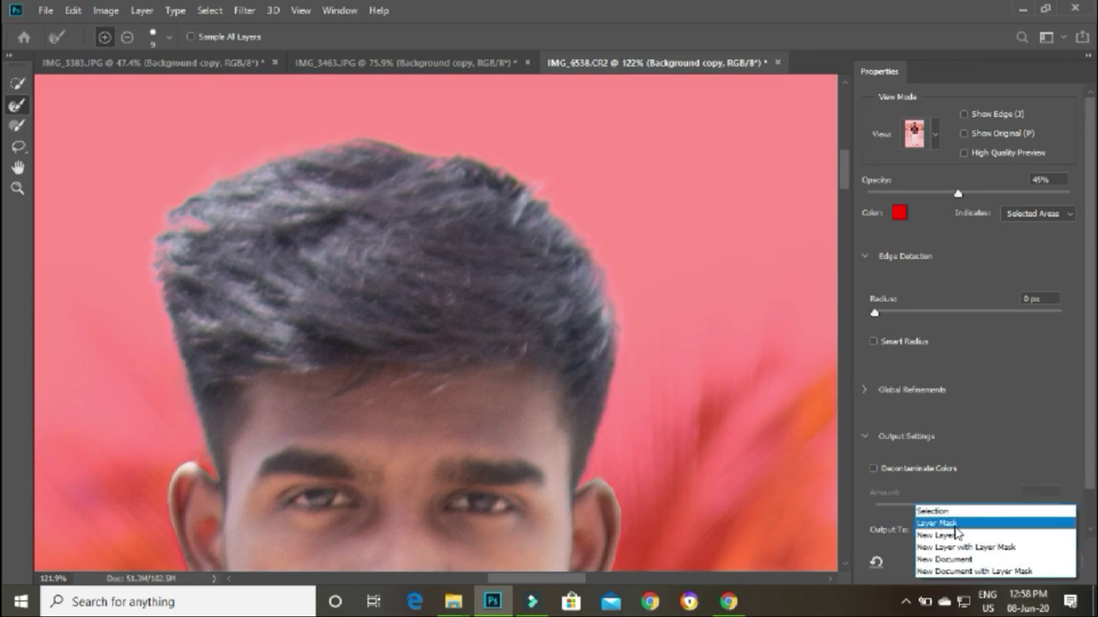
left_click(964, 523)
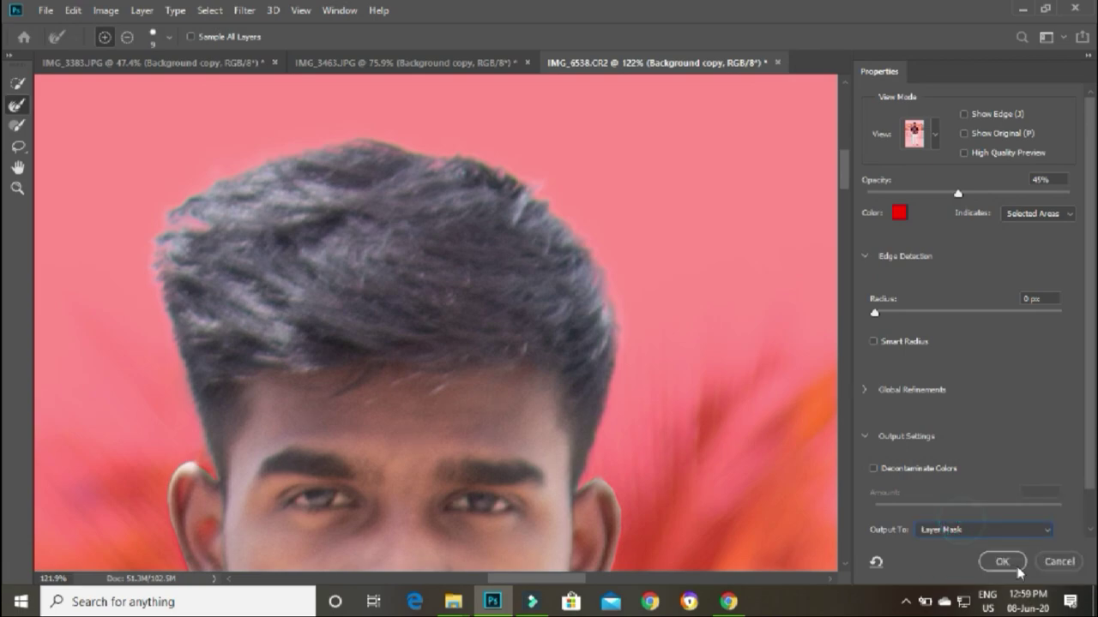
left_click(1003, 563)
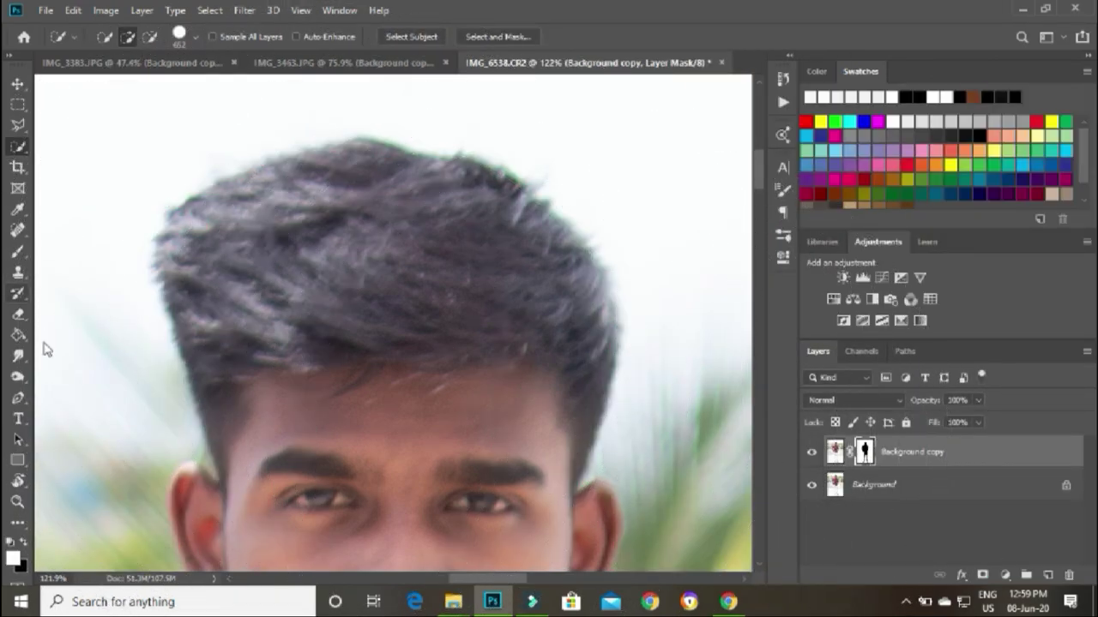
- Hide the Background layer to check the man's cutout against transparency, then show it again
key("z")
key("ctrl+0")
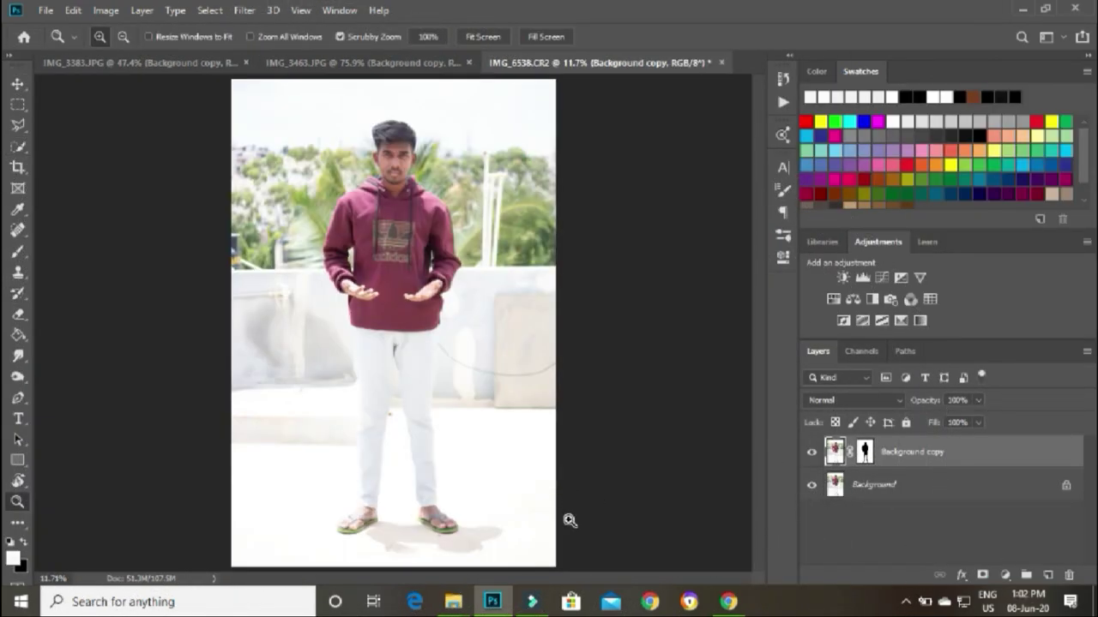
left_click(811, 486)
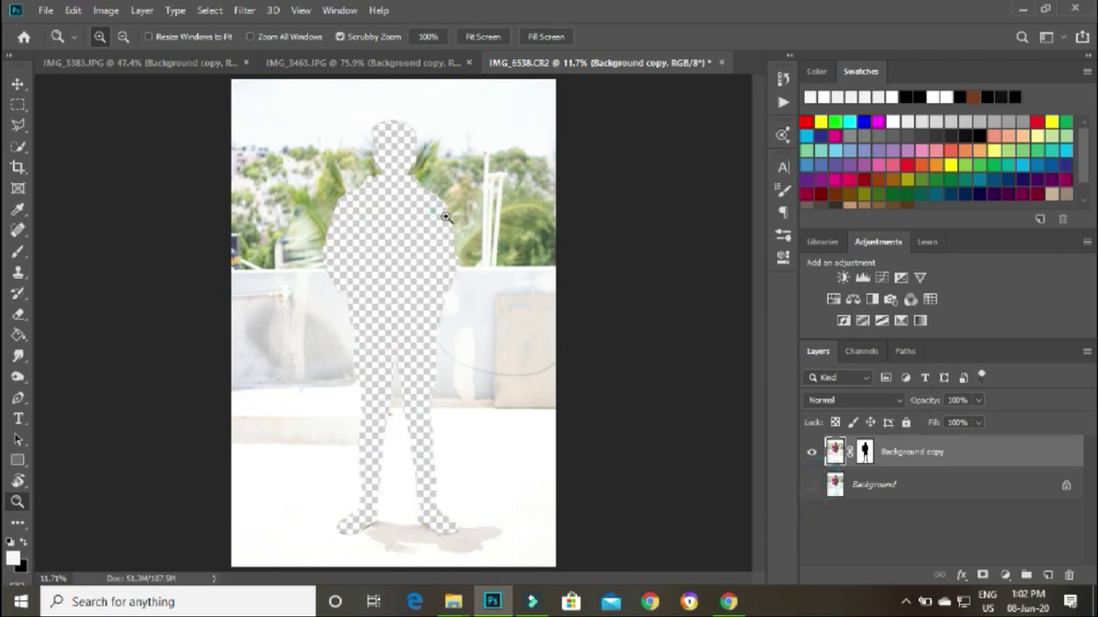
left_click_drag(446, 218, 419, 257)
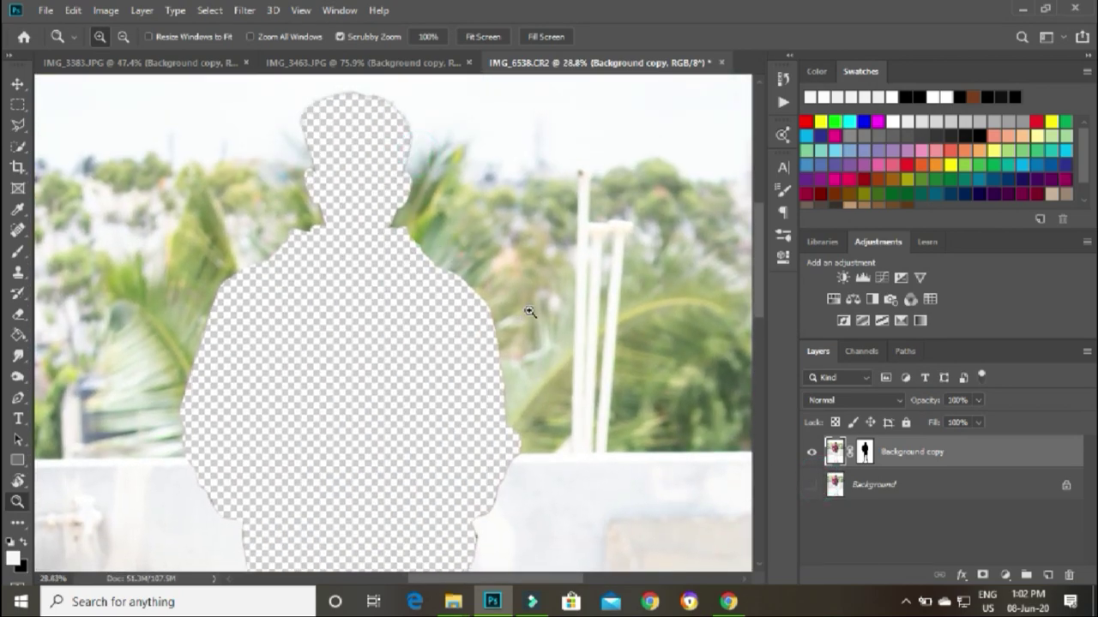
left_click(811, 485)
- Add the Background copy mask to the selection and fit the image on screen
left_click(864, 451)
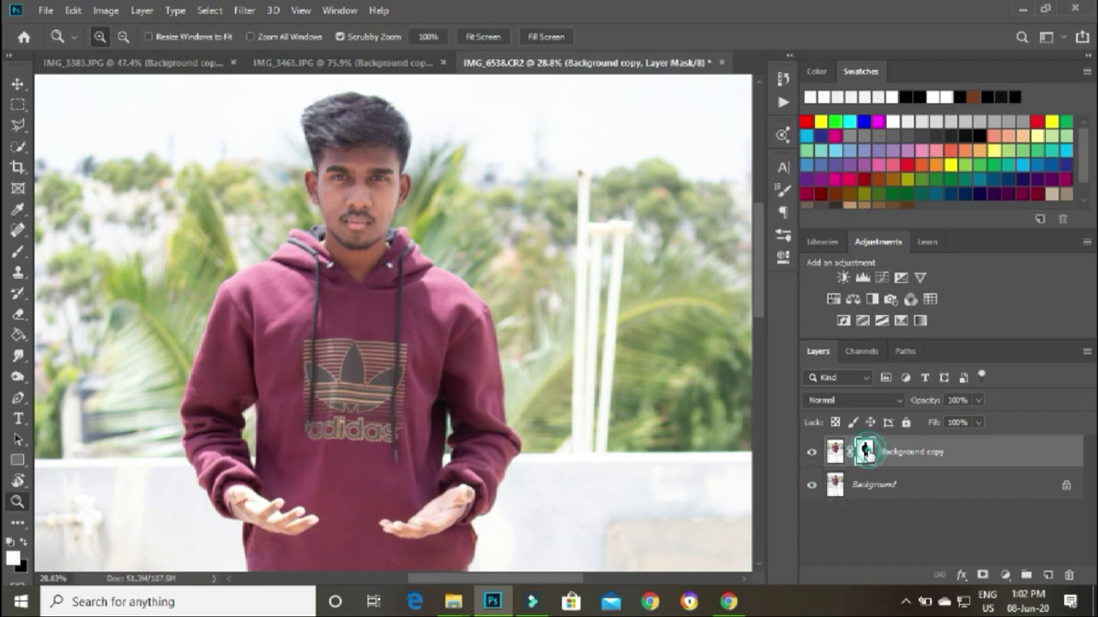
right_click(865, 453)
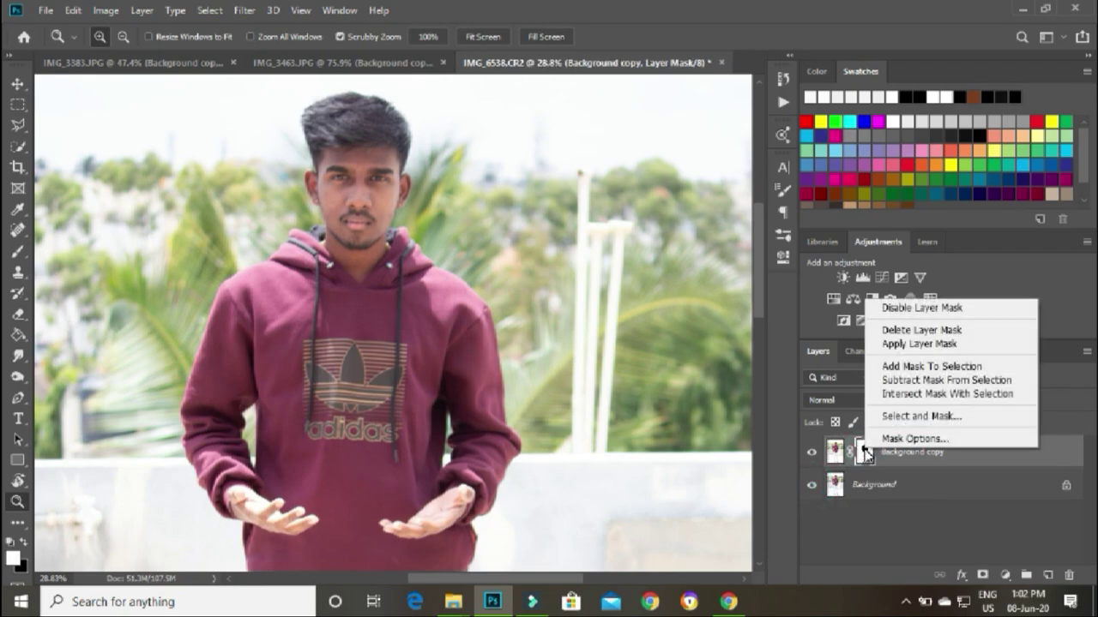
left_click(920, 370)
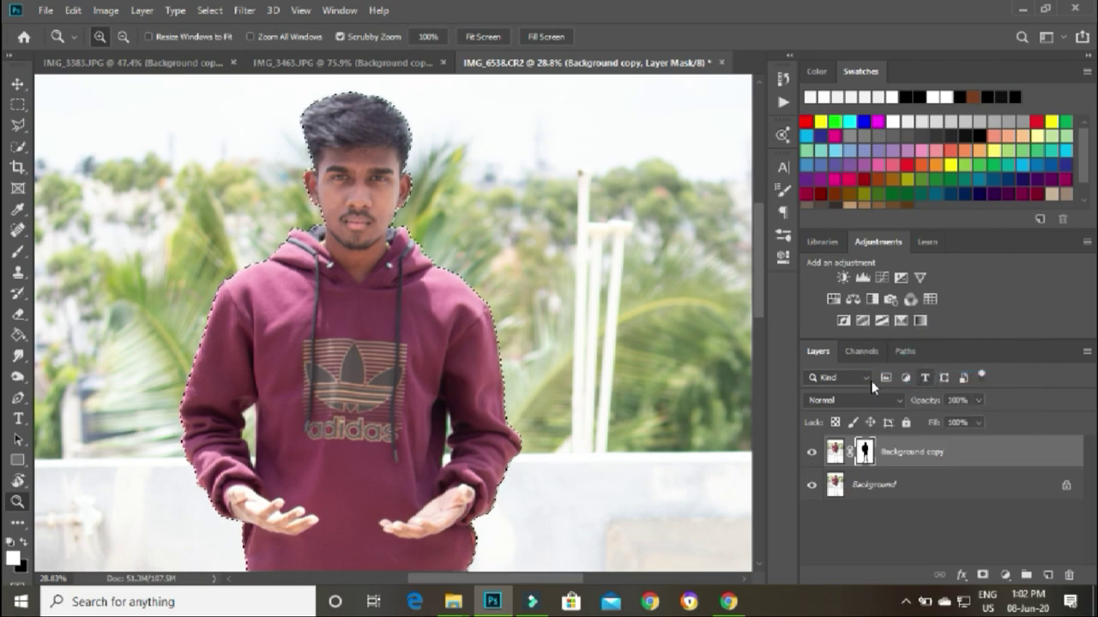
right_click(486, 226)
left_click(513, 237)
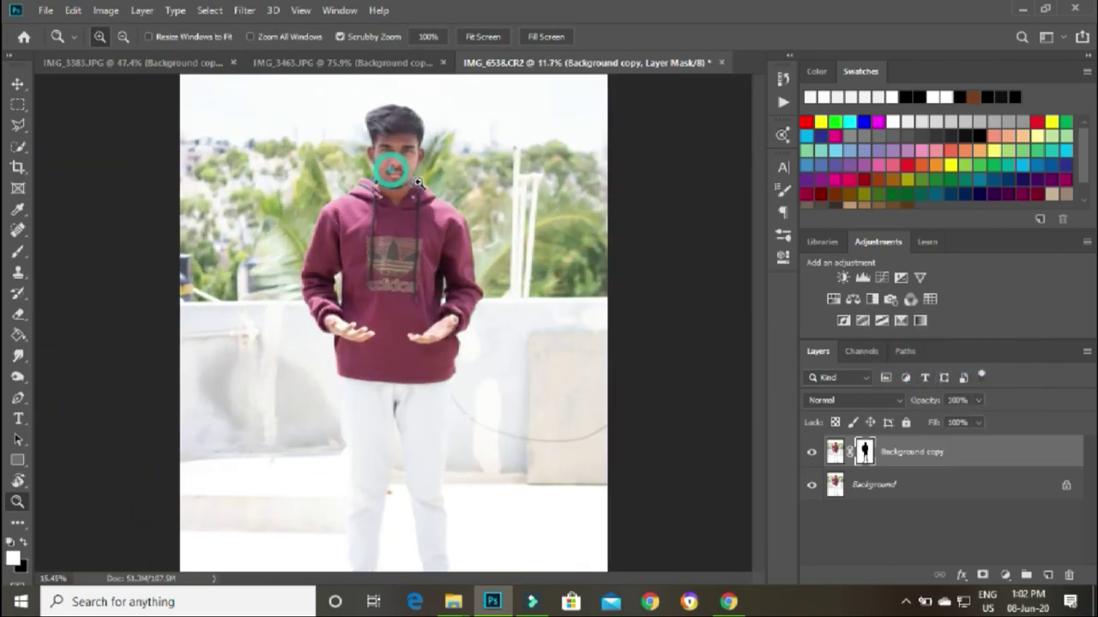
right_click(870, 458)
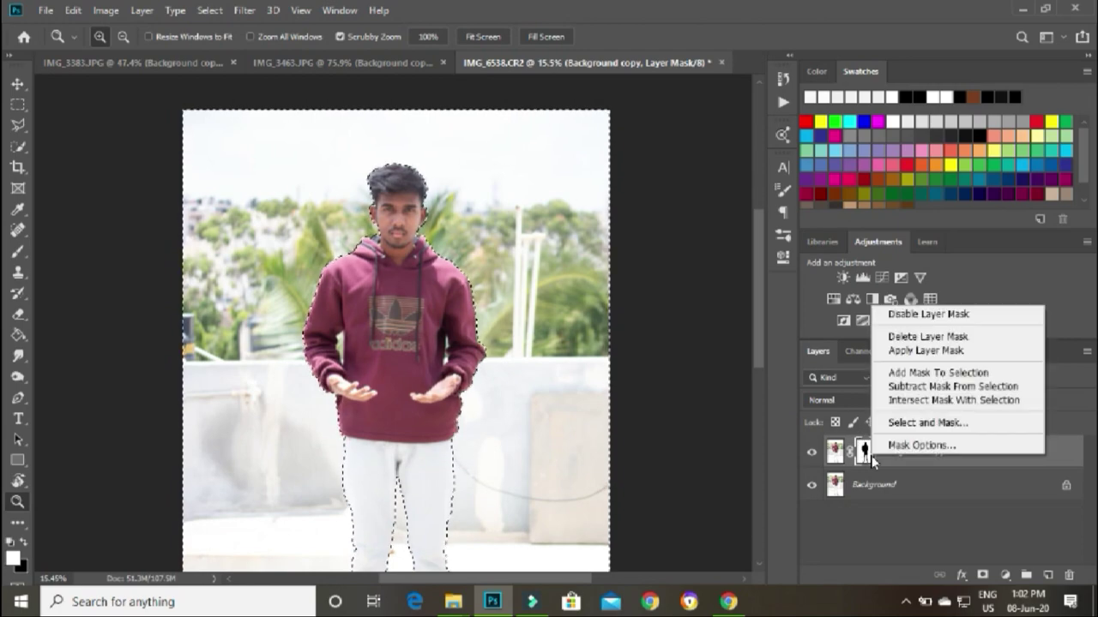
- Delete the old mask, invert the selection, add a new layer mask, and hide Background
left_click(940, 340)
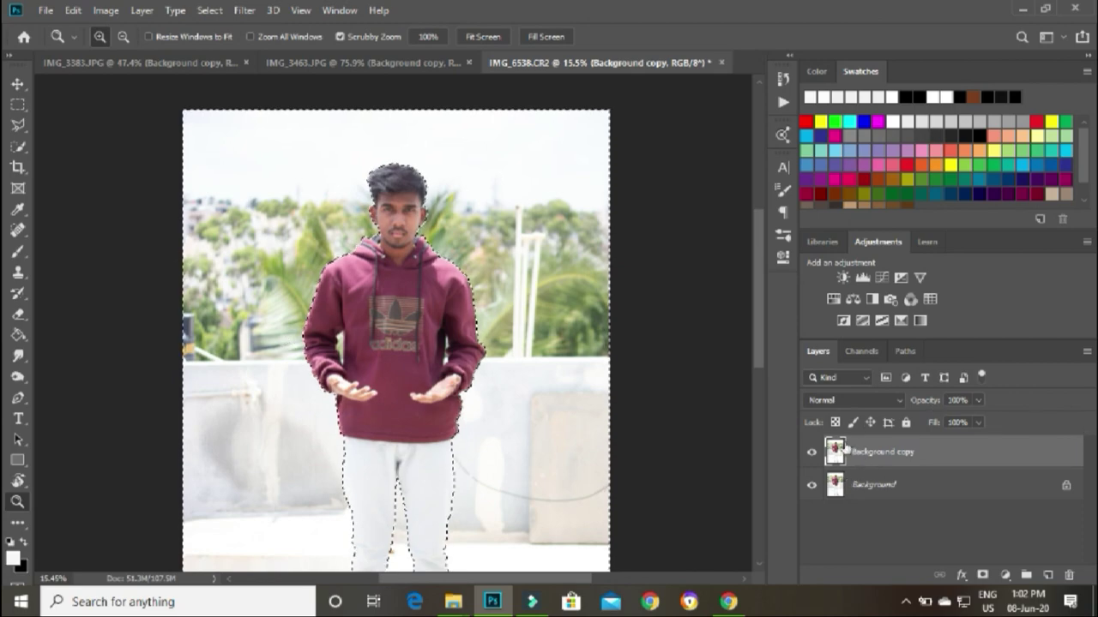
left_click(19, 147)
right_click(366, 159)
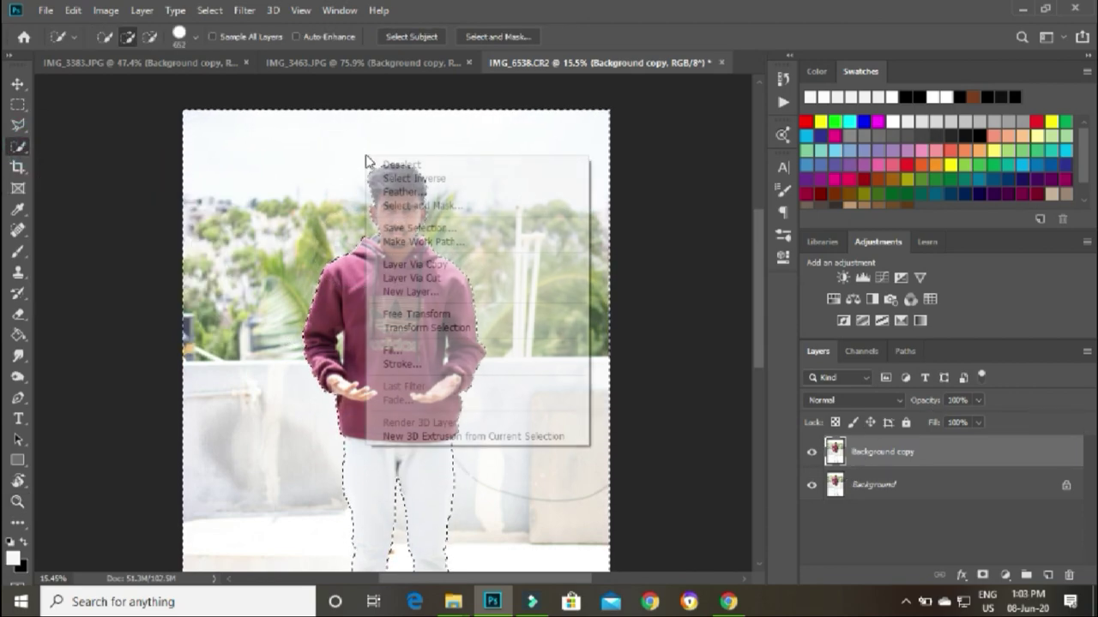
left_click(414, 178)
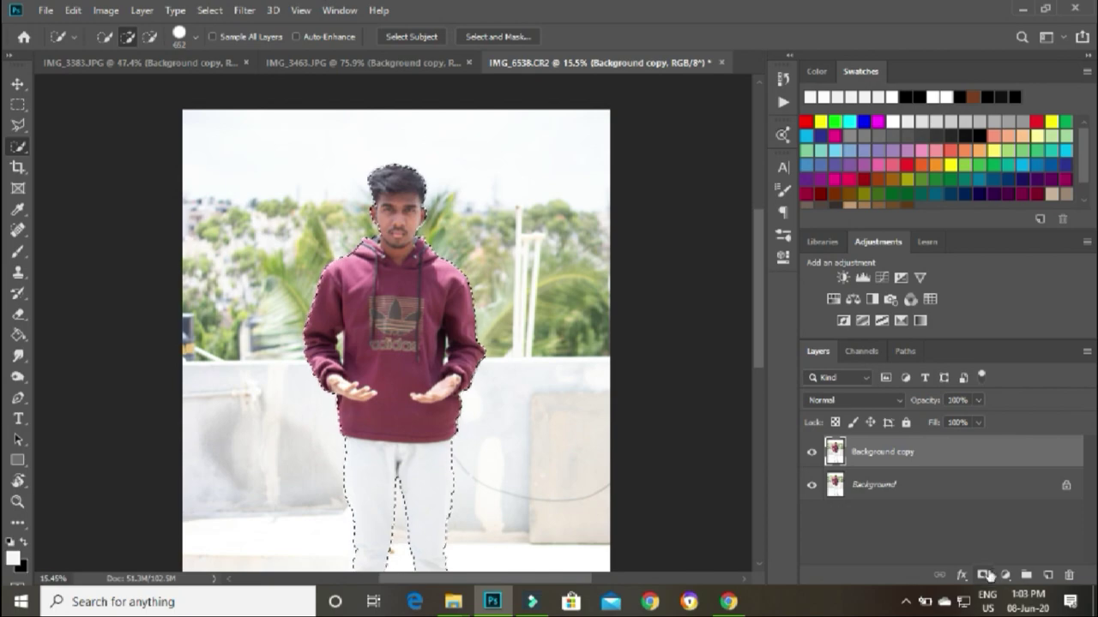
left_click(982, 576)
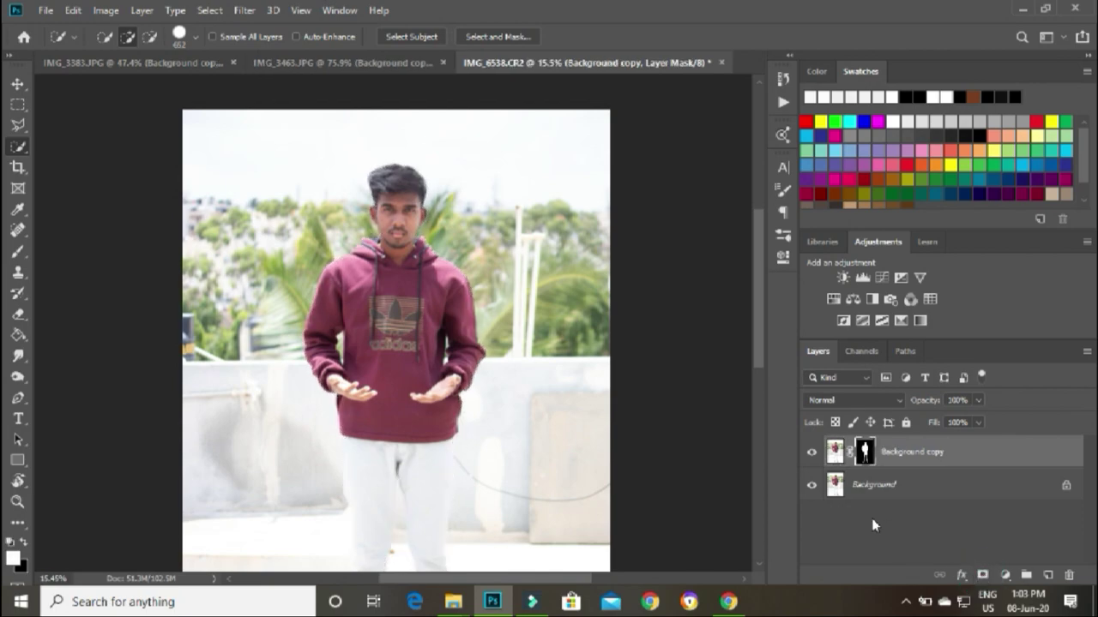
left_click(812, 485)
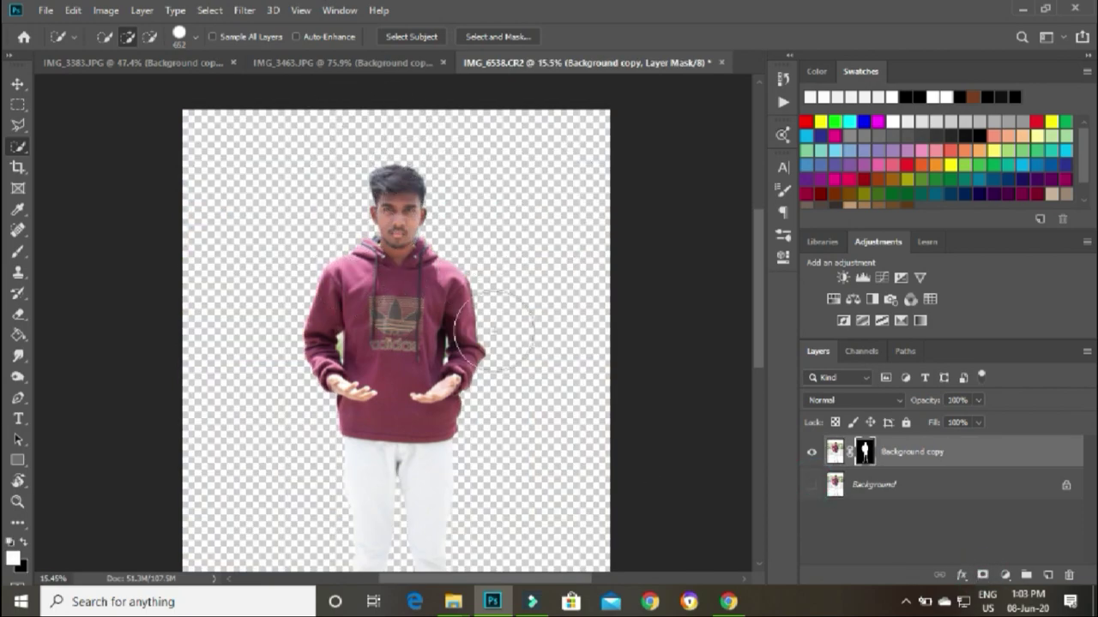
left_click(17, 502)
left_click_drag(385, 177, 493, 189)
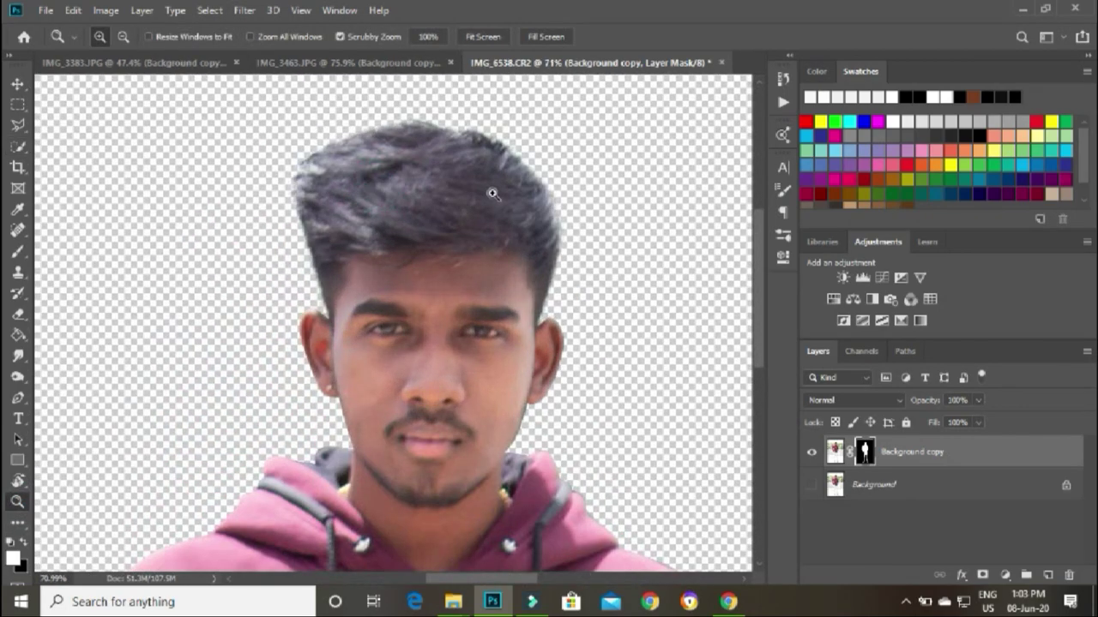
right_click(495, 200)
left_click(528, 205)
left_click_drag(295, 280, 360, 283)
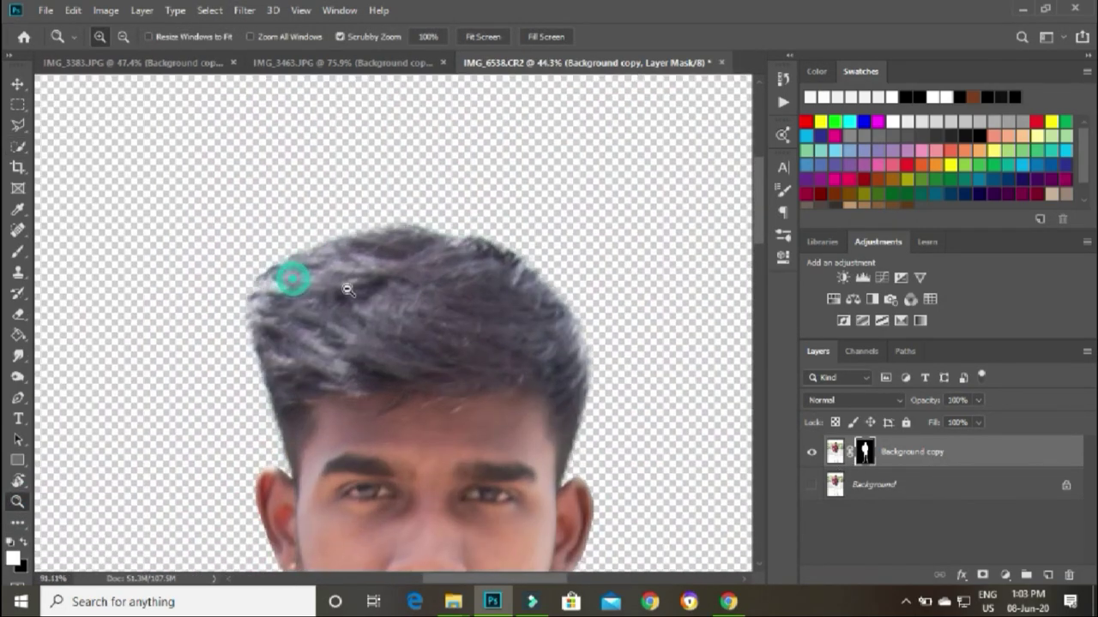
scroll(511, 427, "down", 5)
scroll(510, 449, "down", 1)
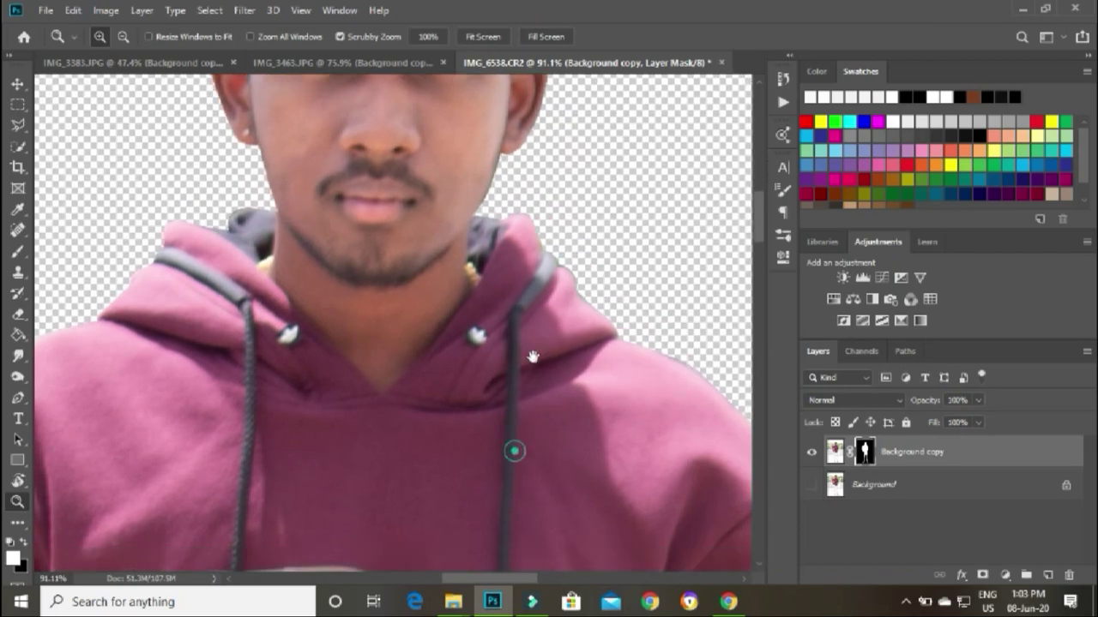
scroll(510, 448, "down", 3)
scroll(517, 387, "up", 3)
scroll(515, 368, "down", 5)
scroll(515, 352, "down", 3)
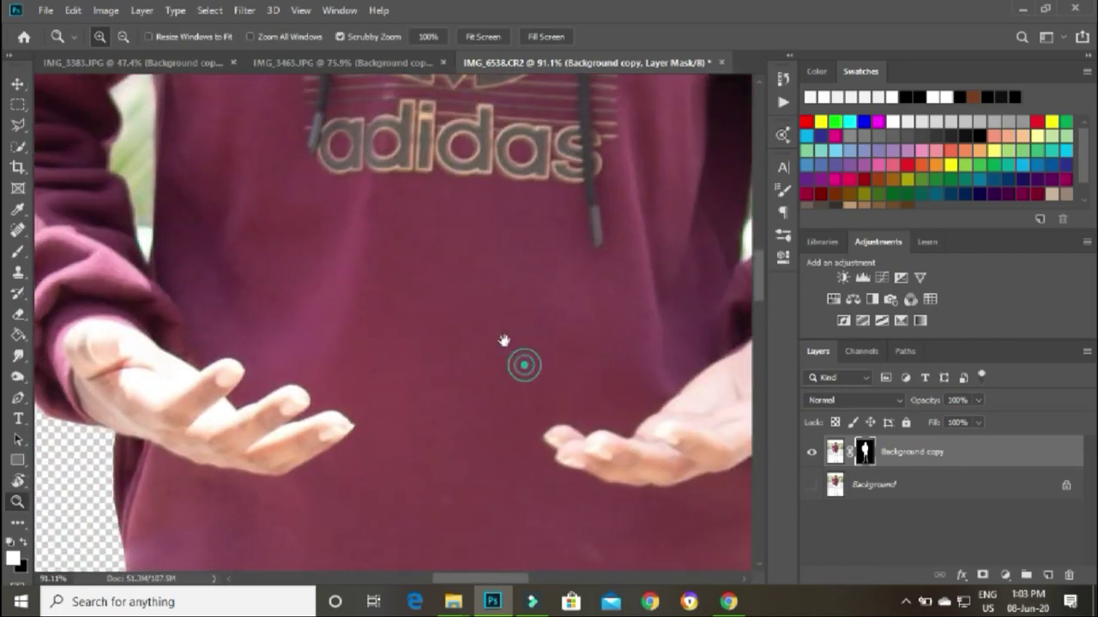
scroll(412, 292, "left", 3)
scroll(386, 326, "up", 2)
mouse_move(248, 199)
left_mouse_down()
mouse_move(209, 221)
mouse_move(276, 203)
left_mouse_up()
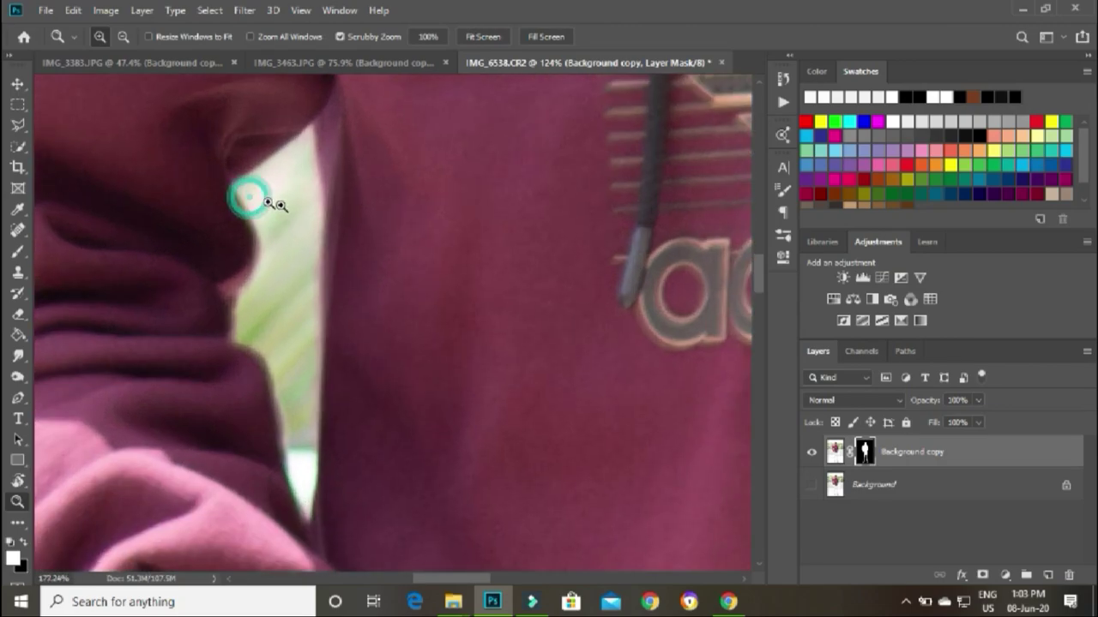
left_click(17, 124)
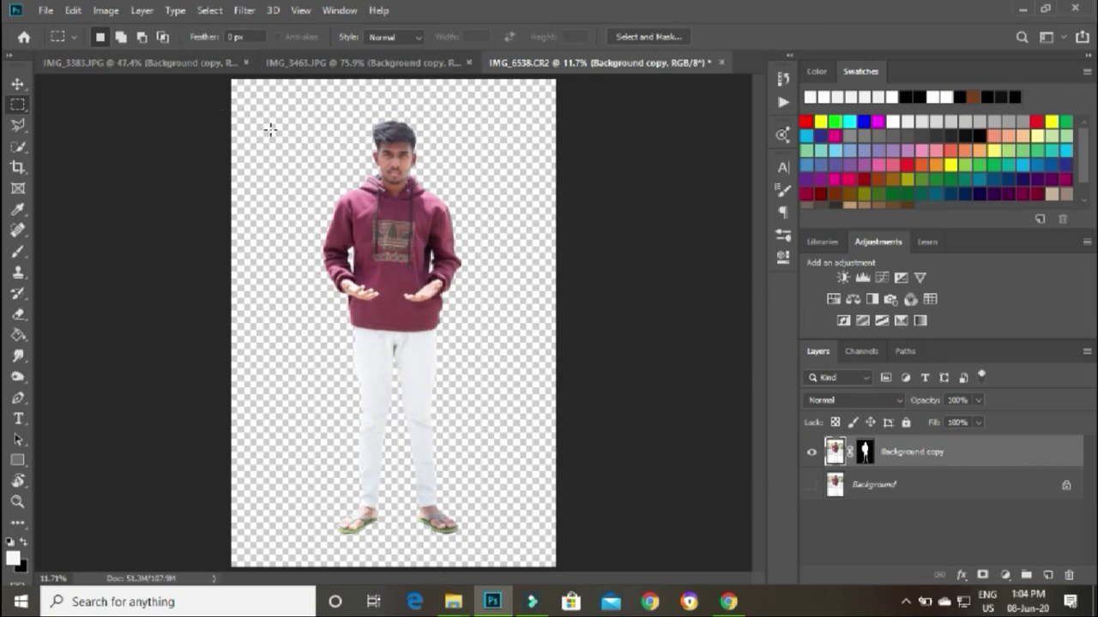
- Drag the forest layer into the man's document and enlarge it to fill the canvas
left_click(175, 63)
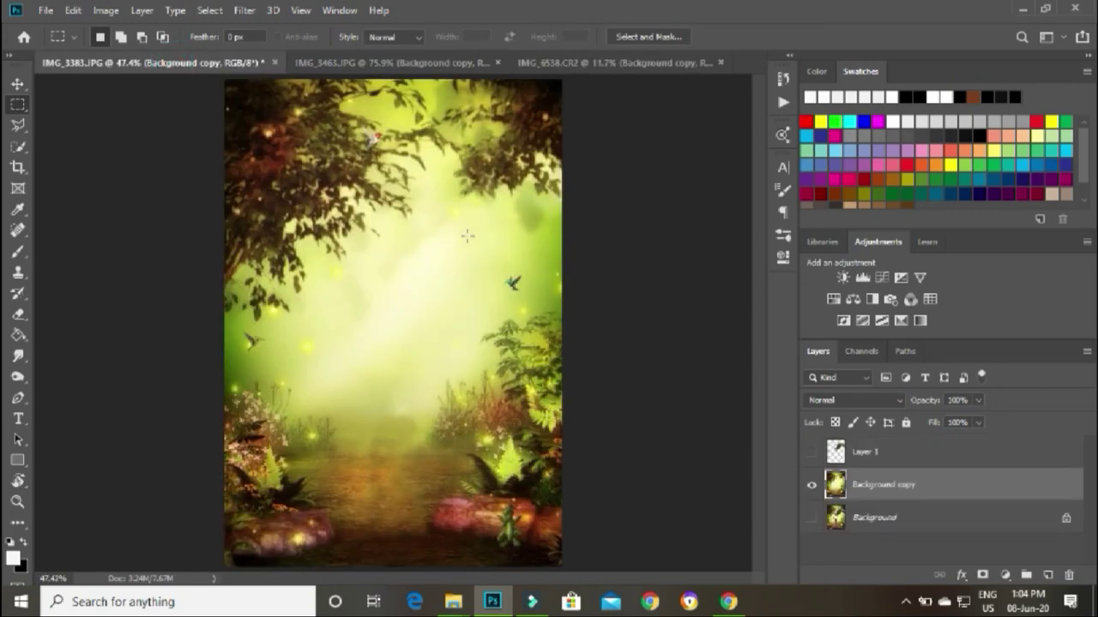
left_click(17, 84)
mouse_move(422, 251)
left_mouse_down()
mouse_move(538, 99)
mouse_move(386, 272)
mouse_move(275, 146)
left_mouse_up()
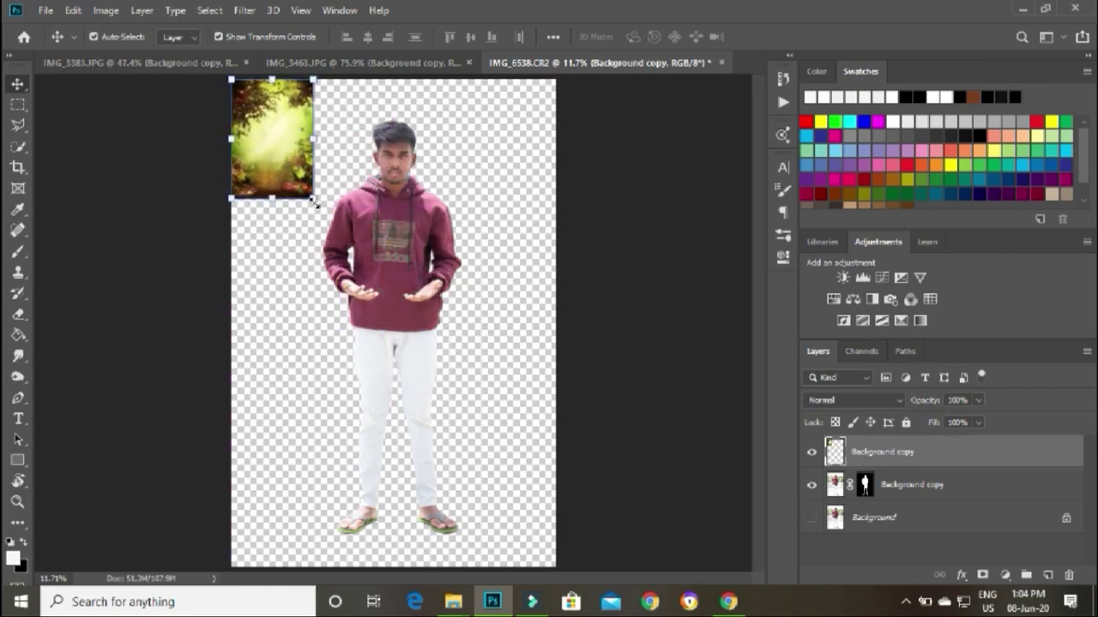
left_click_drag(313, 200, 556, 557)
key("Return")
key("c")
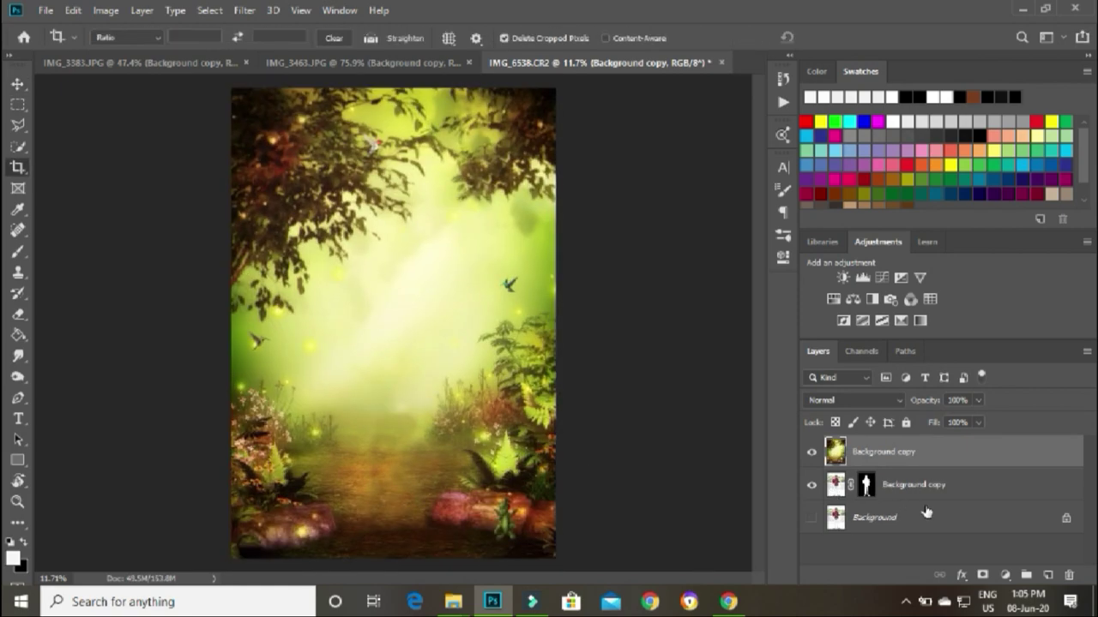
- Move the masked man layer above the forest, shrink him to about 70%, and position him on the path
left_click(973, 490)
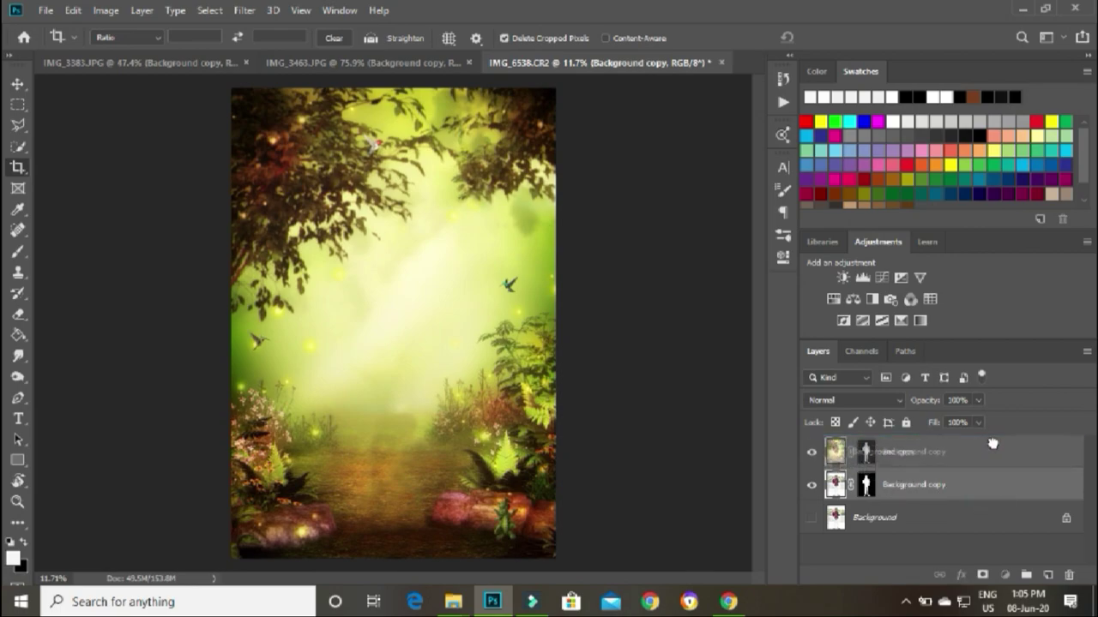
left_click_drag(992, 499, 990, 445)
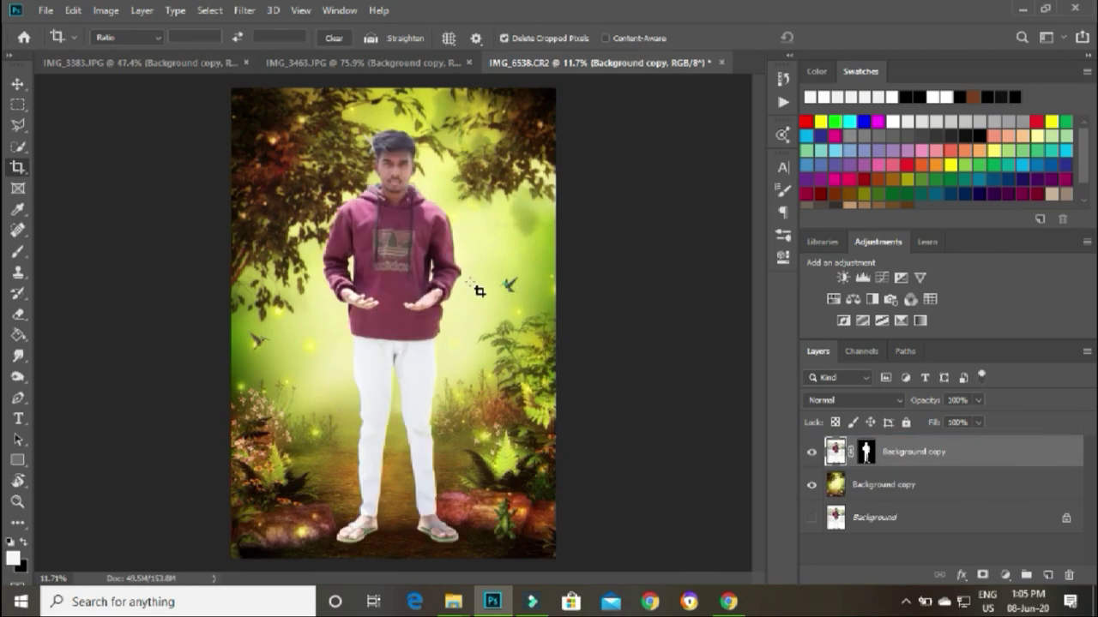
key("ctrl")
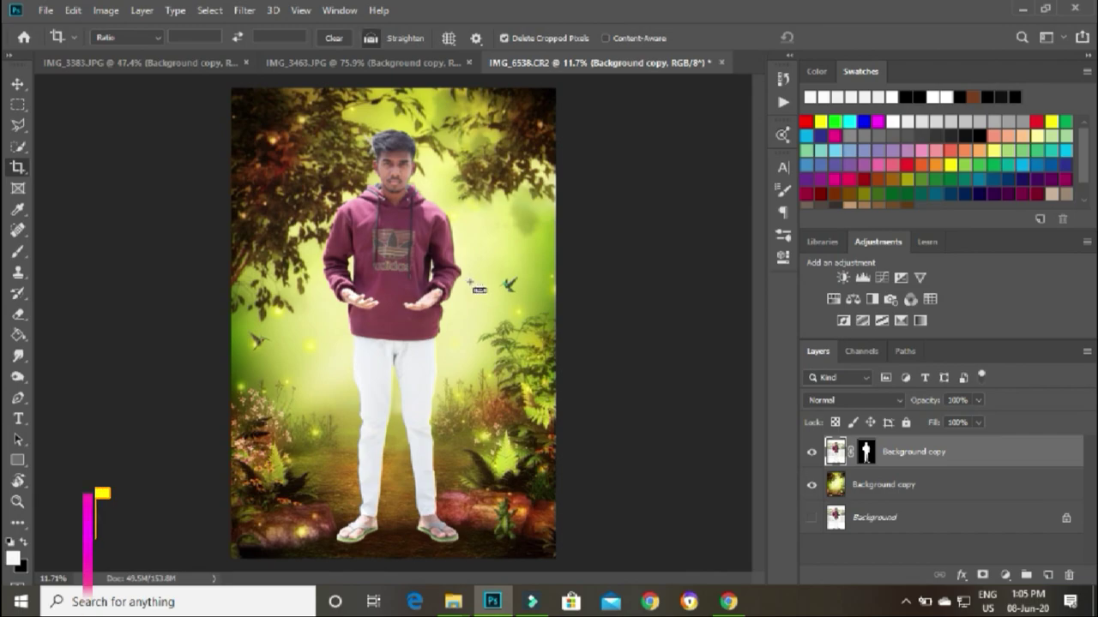
key("ctrl+t")
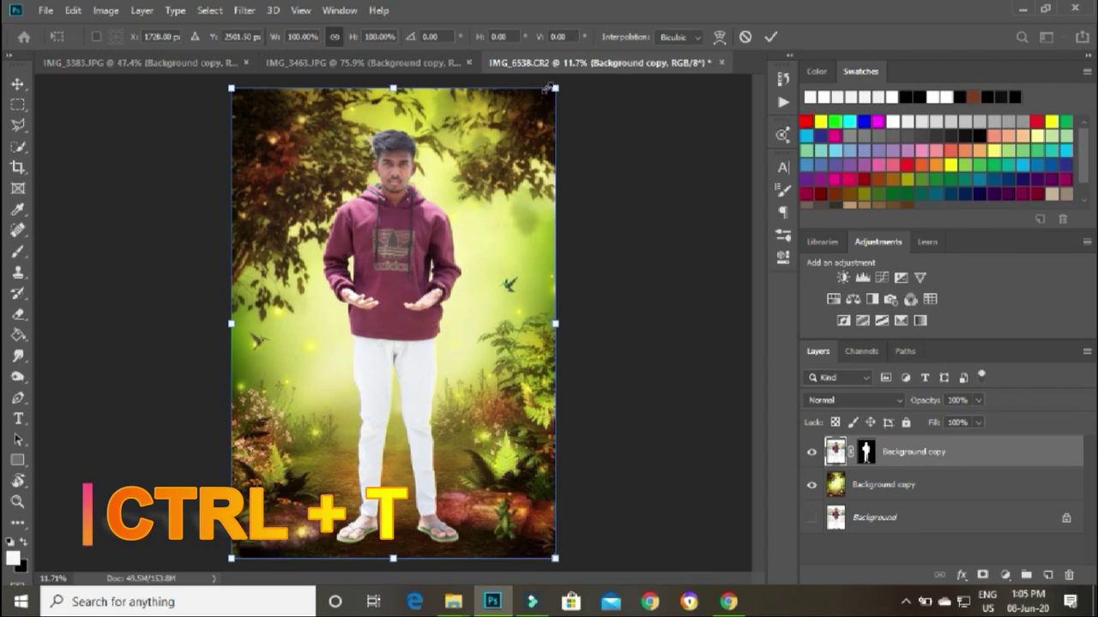
left_click_drag(555, 88, 492, 230)
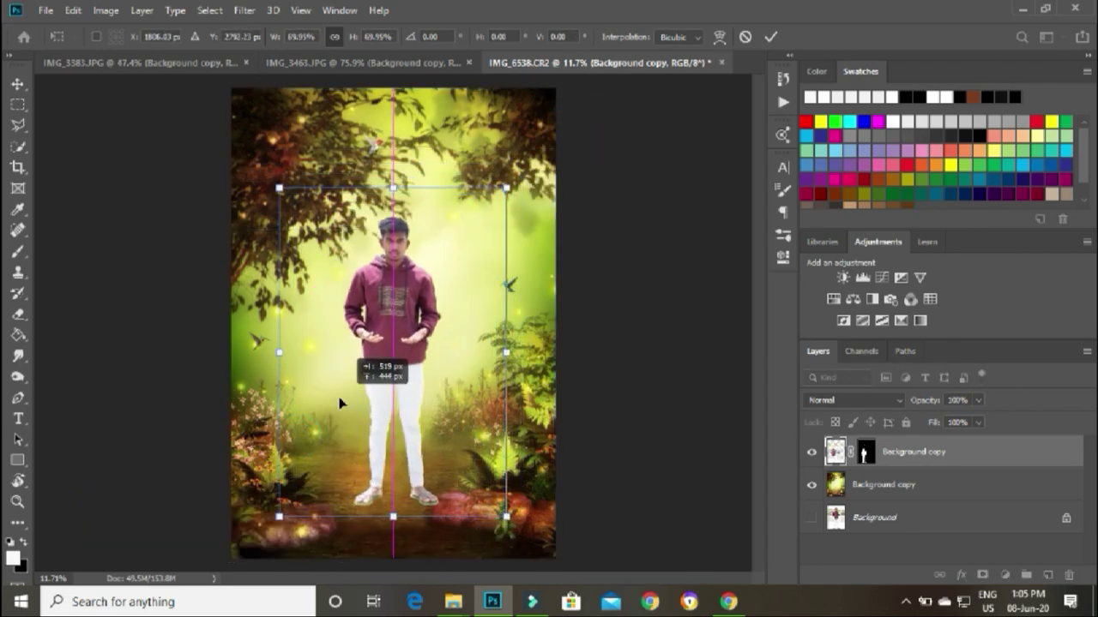
left_click_drag(355, 399, 417, 307)
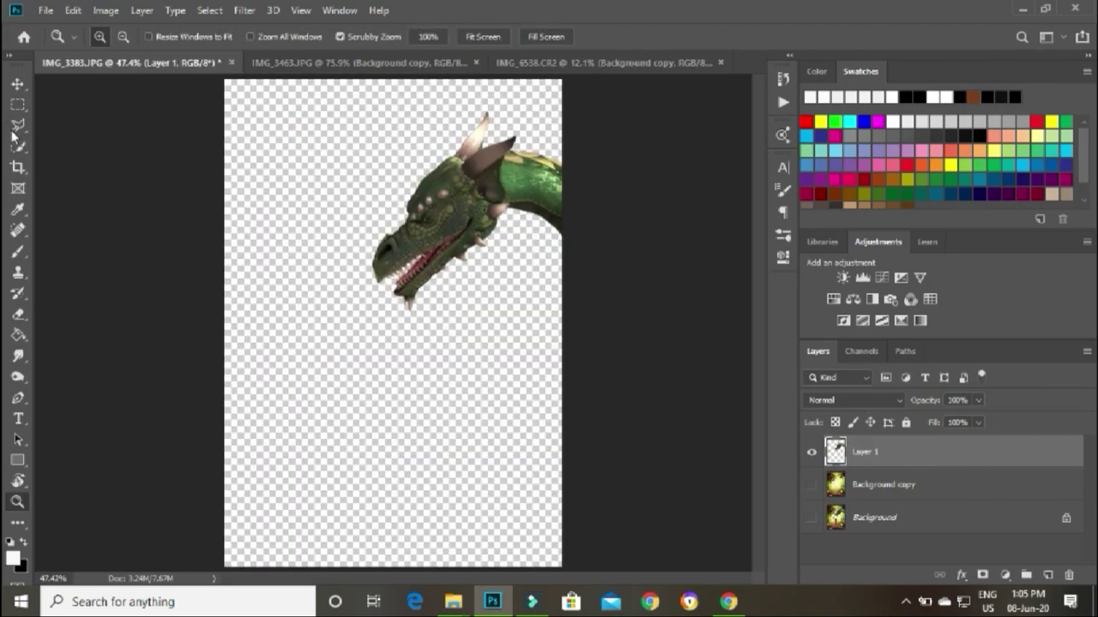
- Bring in the dragon head, enlarge it above the man, and place the dragon egg in his hands
left_click(17, 85)
mouse_move(458, 226)
left_mouse_down()
mouse_move(557, 103)
mouse_move(486, 211)
mouse_move(580, 311)
left_mouse_up()
left_click_drag(530, 270, 458, 203)
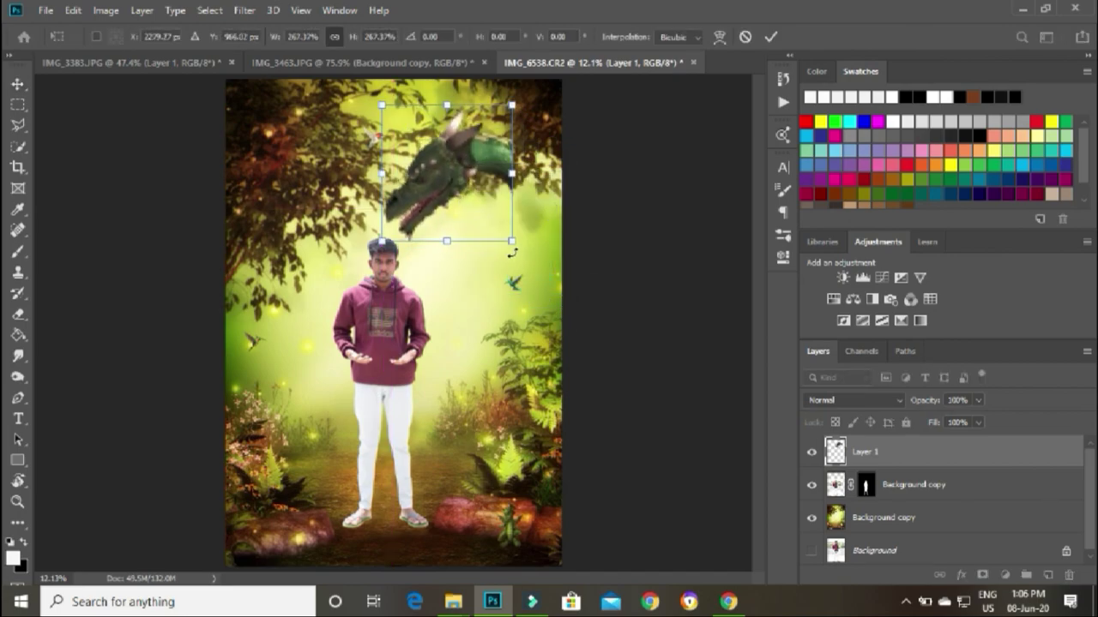
left_click_drag(512, 249, 564, 294)
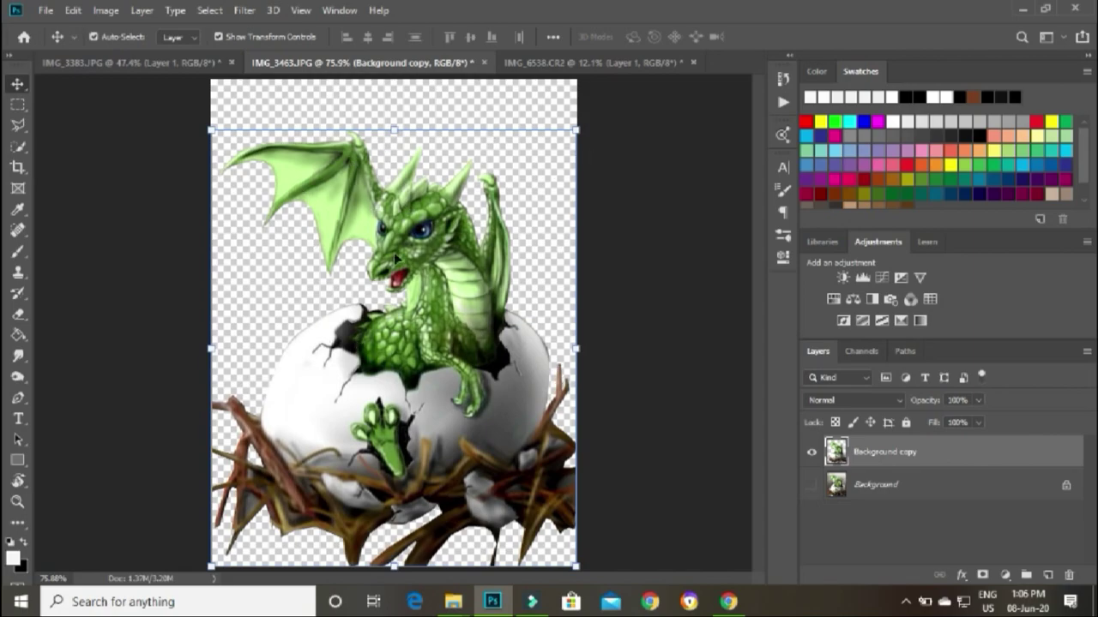
mouse_move(506, 336)
left_mouse_down()
mouse_move(581, 62)
mouse_move(415, 380)
mouse_move(390, 371)
mouse_move(384, 347)
left_mouse_up()
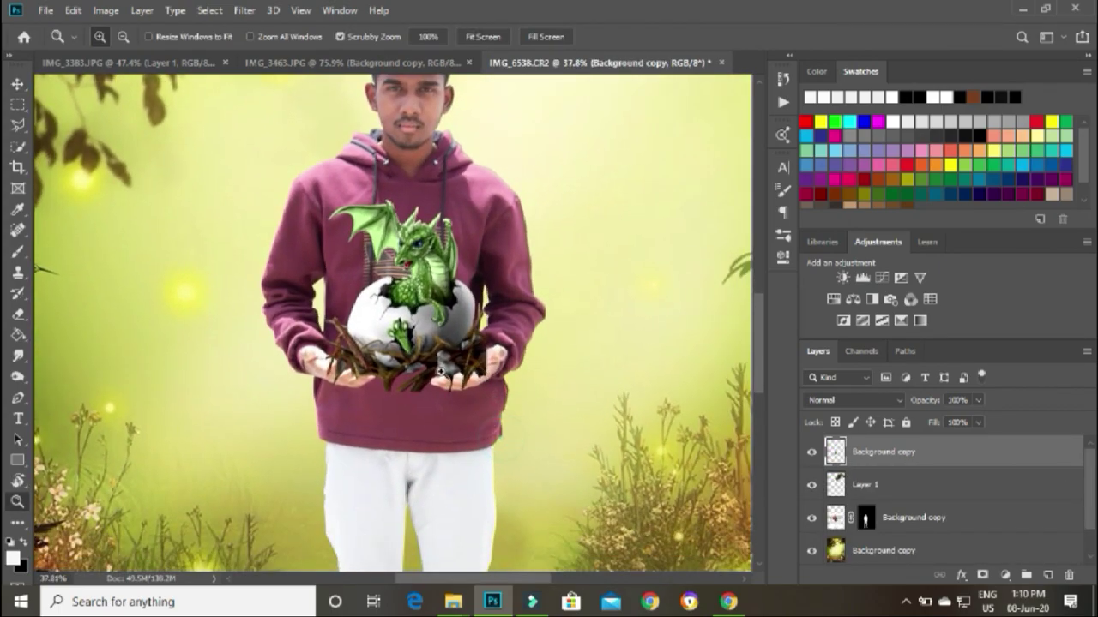
mouse_move(500, 438)
left_mouse_down()
mouse_move(477, 375)
mouse_move(496, 394)
left_mouse_up()
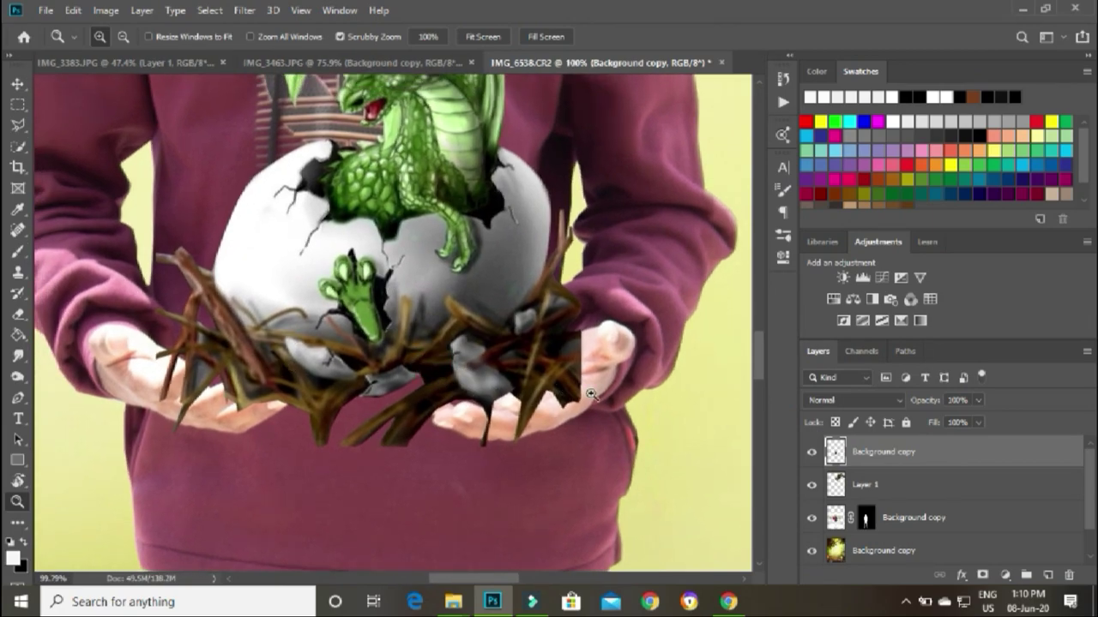
- Lower the egg layer's opacity to 29%
left_click_drag(408, 415, 424, 412)
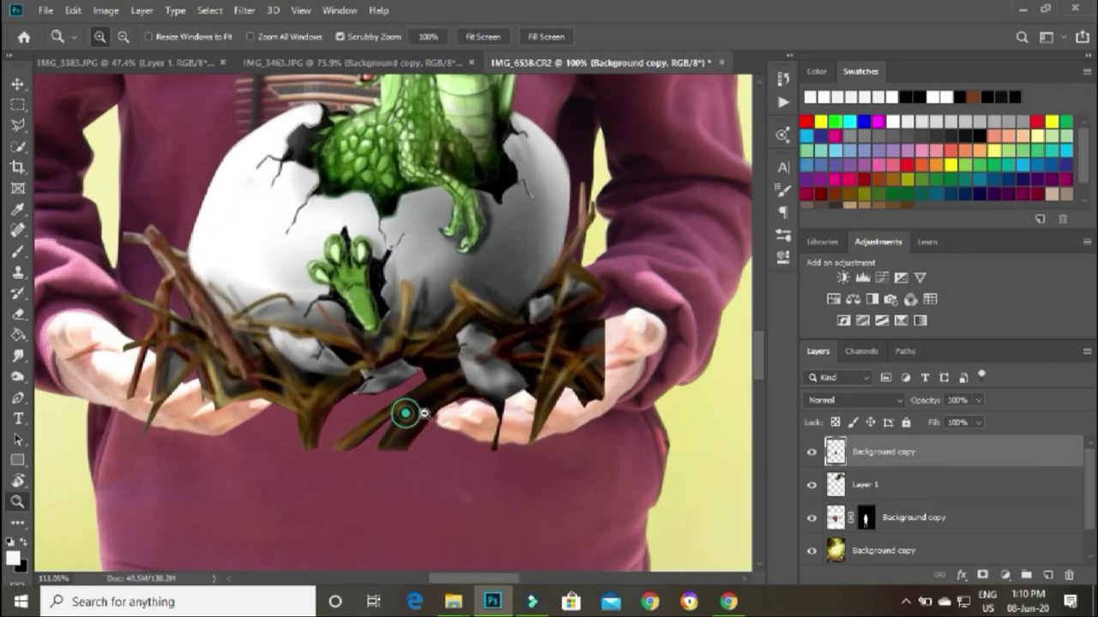
left_click(812, 452)
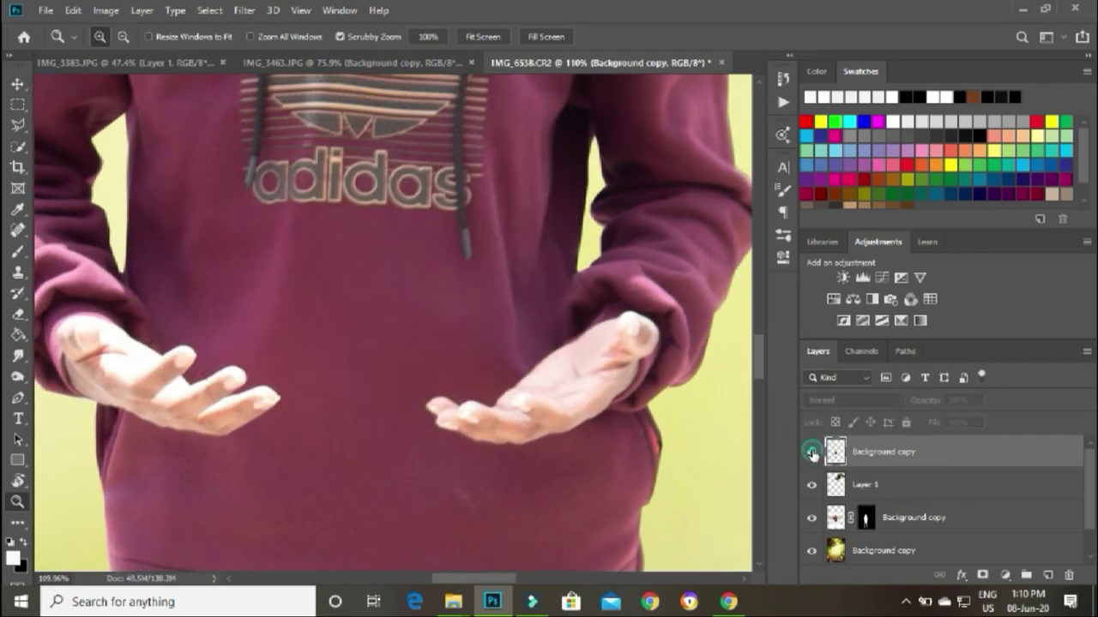
left_click(812, 452)
left_click(978, 400)
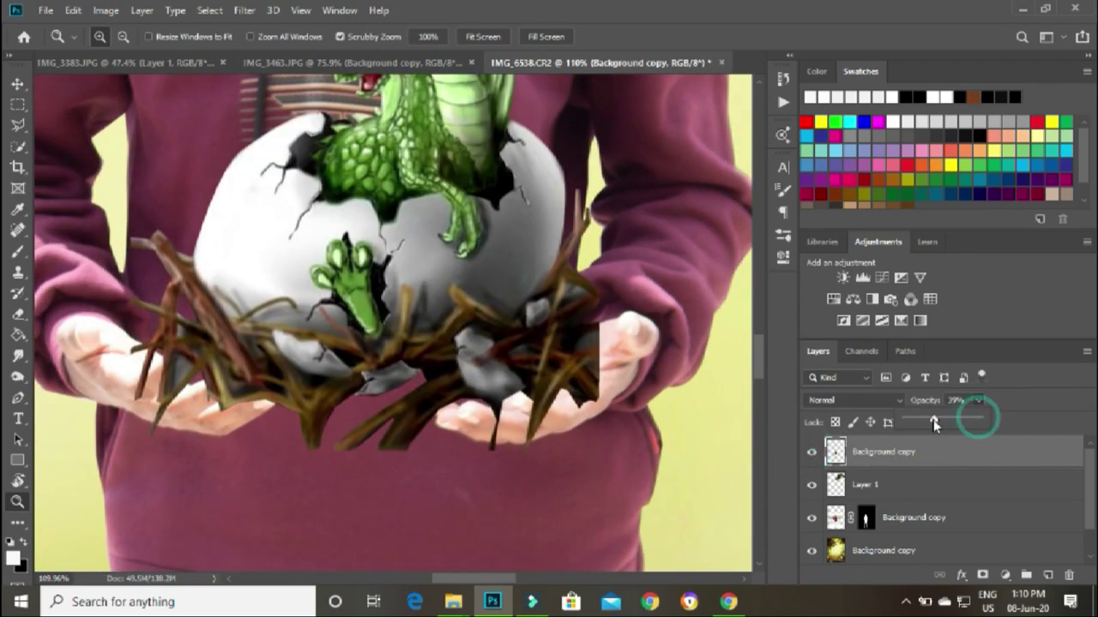
left_click_drag(934, 421, 925, 427)
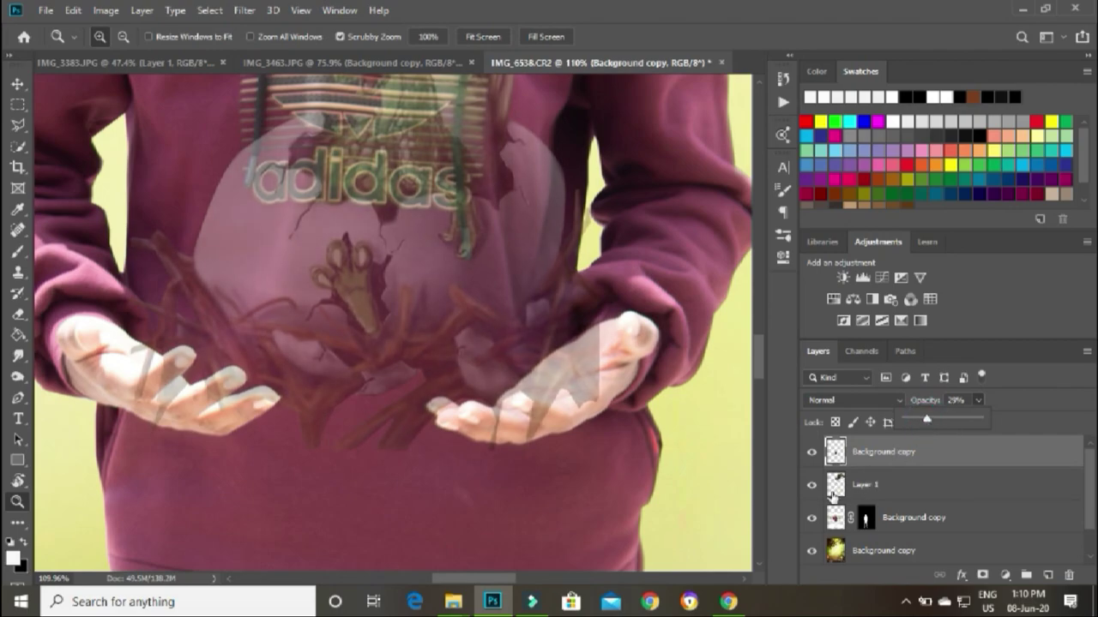
- On the masked man layer, outline the first finger of his left hand with the Polygonal Lasso
left_click(864, 508)
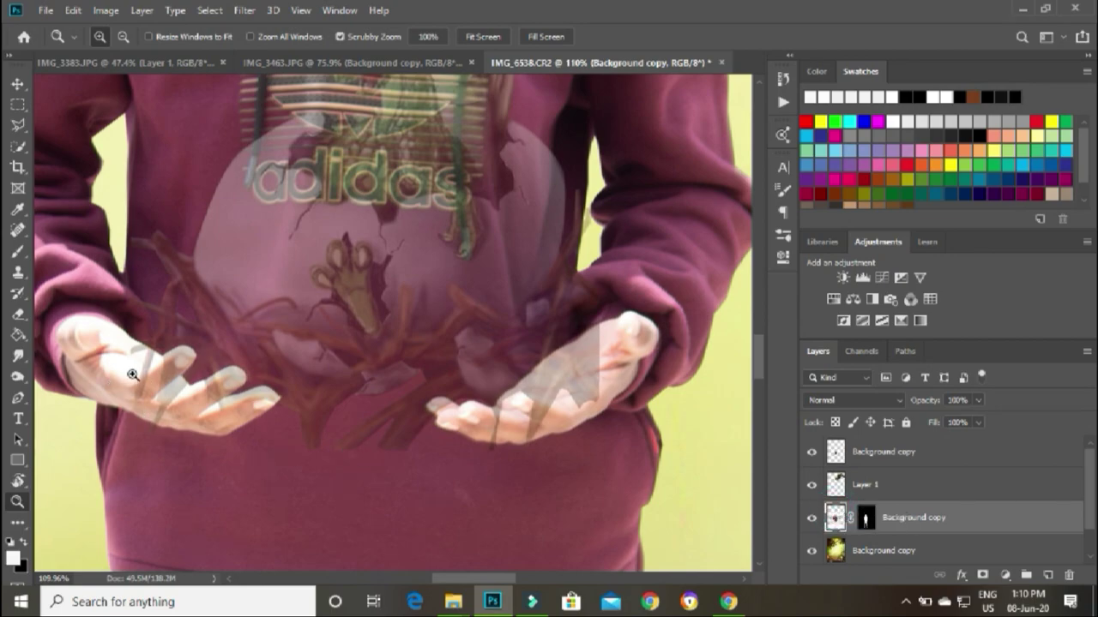
mouse_move(132, 374)
left_mouse_down()
mouse_move(238, 385)
mouse_move(216, 383)
left_mouse_up()
left_click(18, 124)
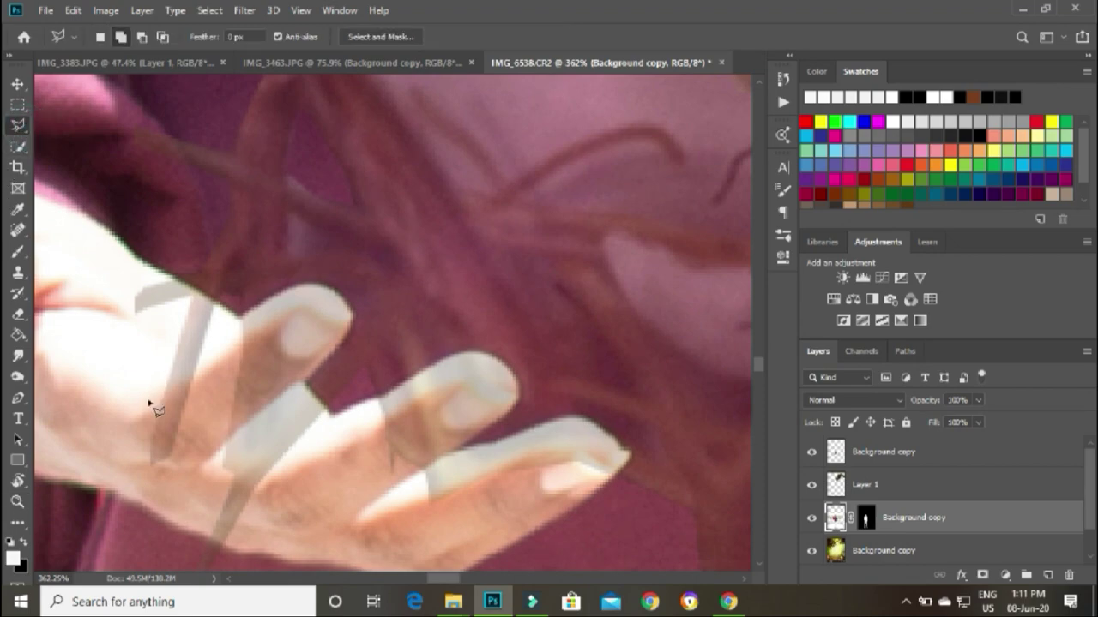
left_click(207, 463)
left_click(246, 423)
left_click(306, 377)
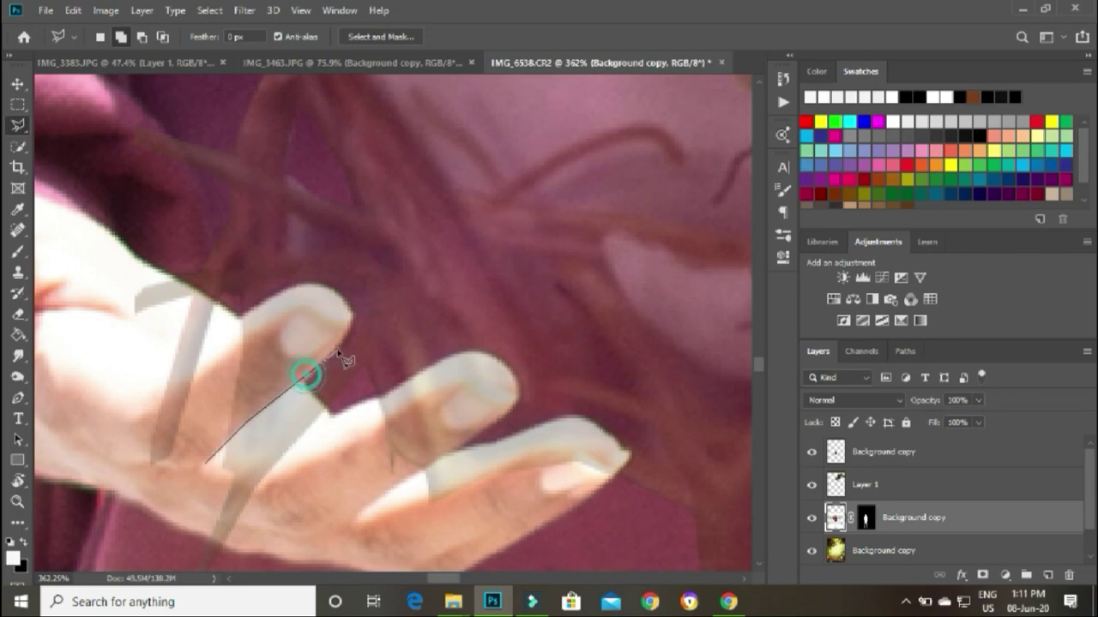
left_click(351, 320)
left_click(326, 286)
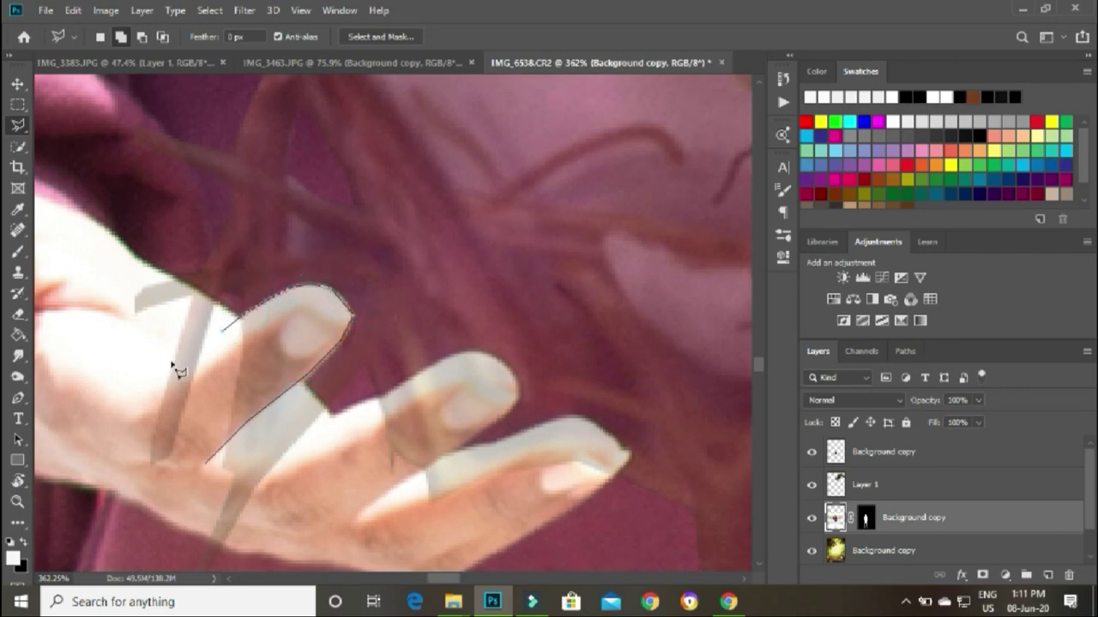
left_click(144, 375)
left_click(153, 469)
left_click(206, 463)
left_click_drag(507, 419, 483, 375)
- Lasso around the second and third fingers and close the selection, then zoom back out
left_click(294, 385)
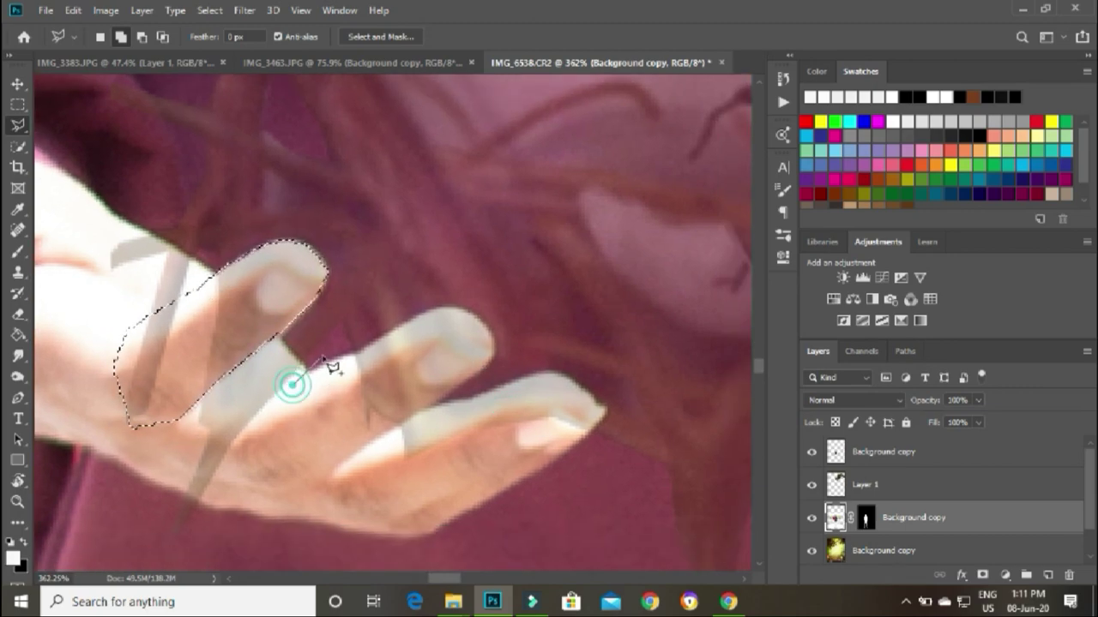
left_click(406, 318)
left_click(475, 316)
left_click(494, 352)
left_click(423, 408)
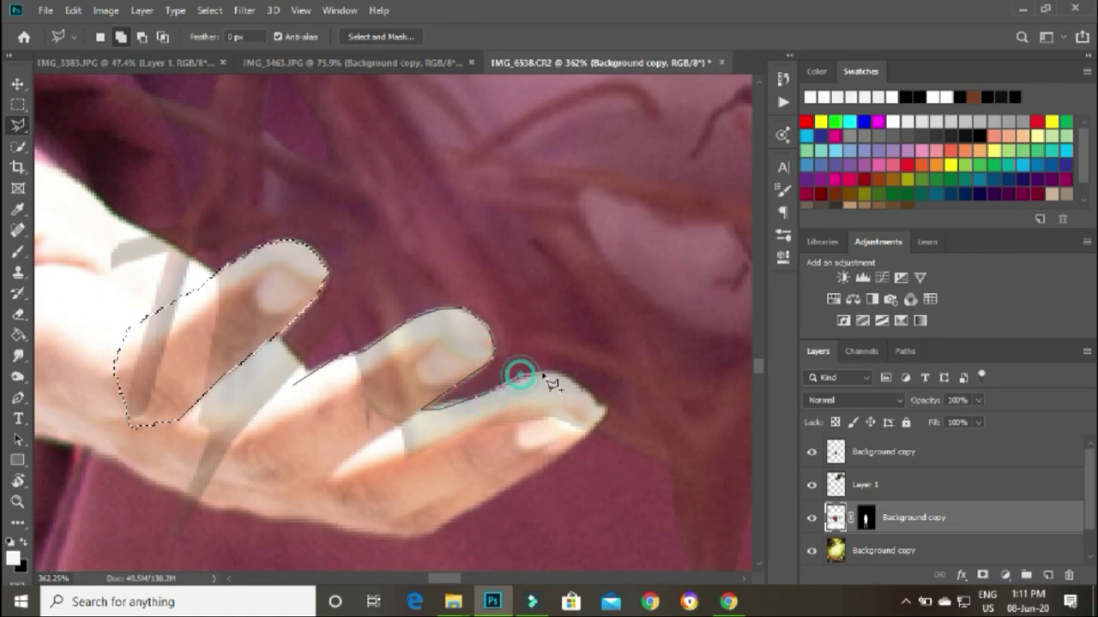
left_click(546, 371)
left_click(588, 387)
left_click(603, 412)
left_click(583, 437)
left_click(433, 533)
key("Return")
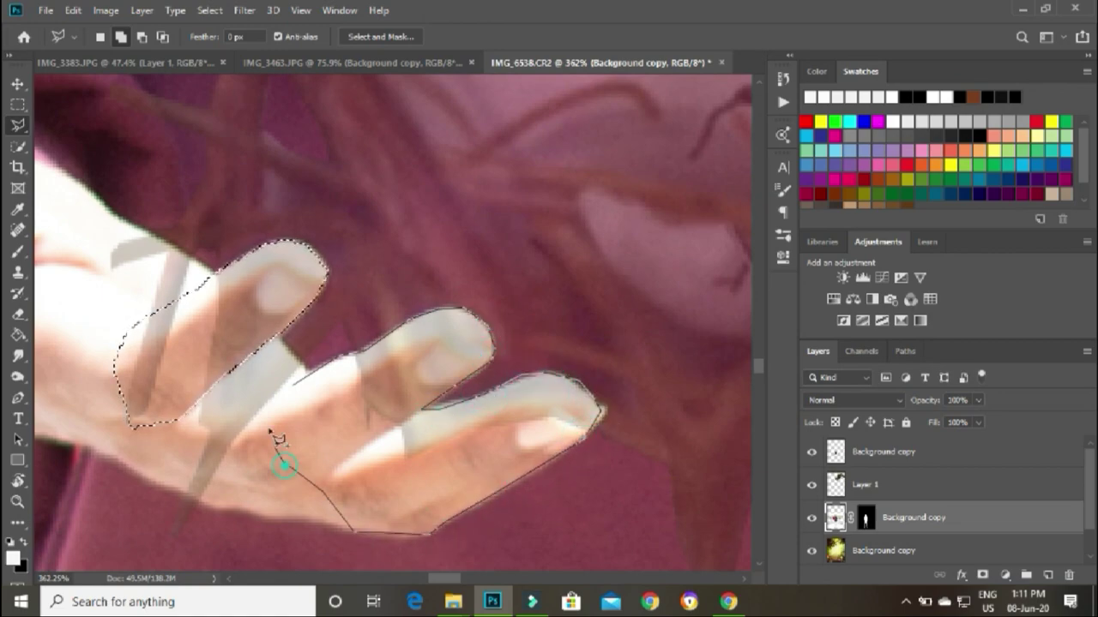
key("z")
scroll(519, 329, "down", 5)
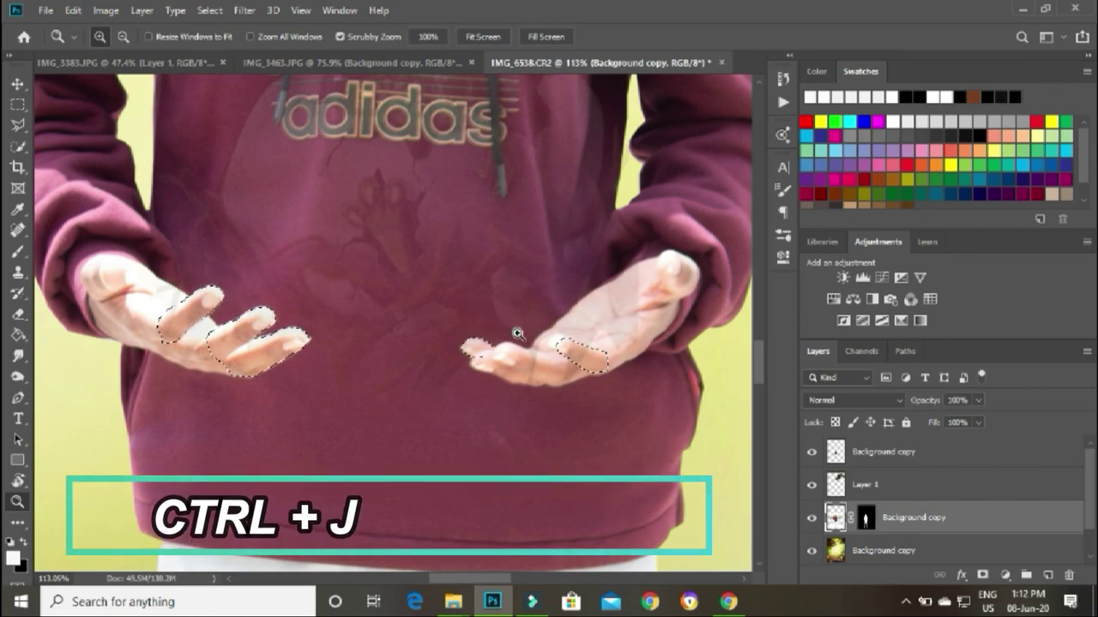
- Copy the selected fingers to Layer 2 at the top of the stack and restore the egg to 100% opacity
key("ctrl+j")
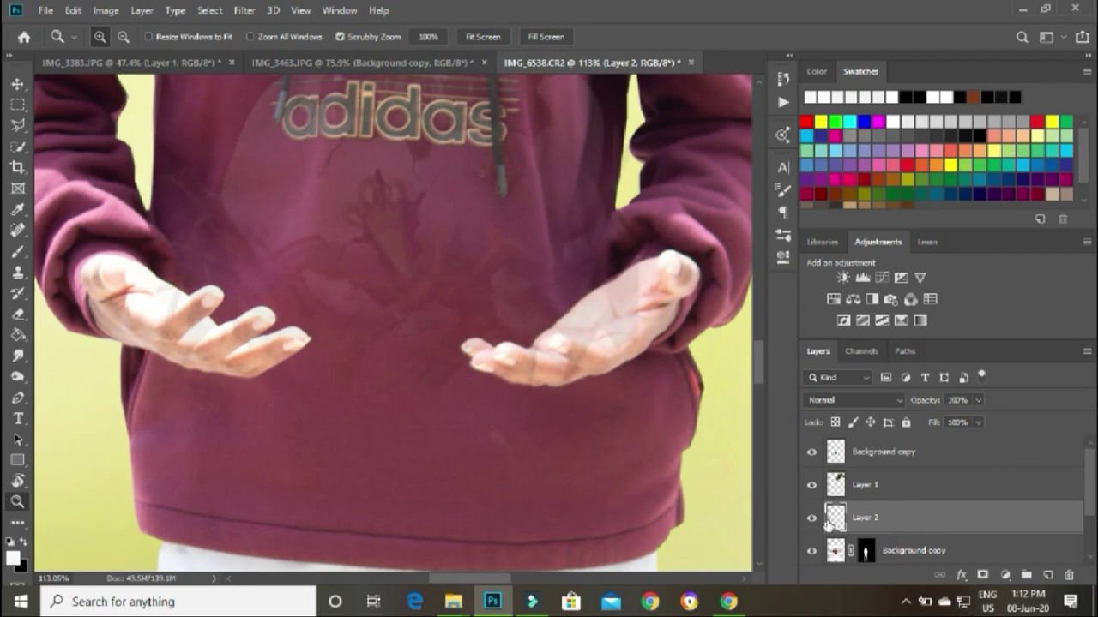
left_click_drag(932, 515, 946, 451)
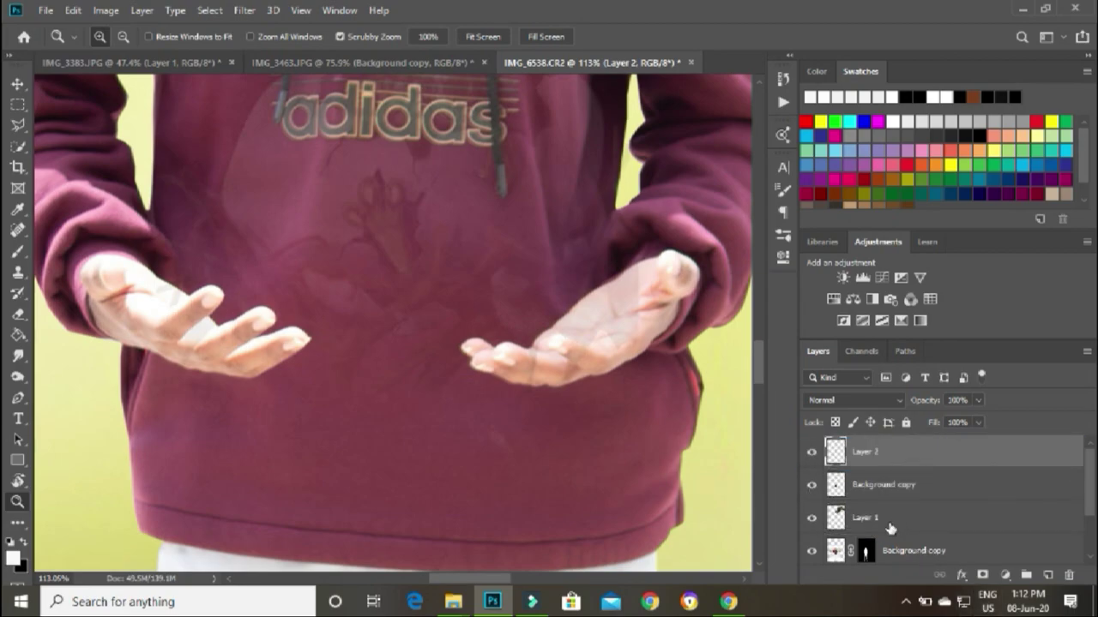
left_click(902, 491)
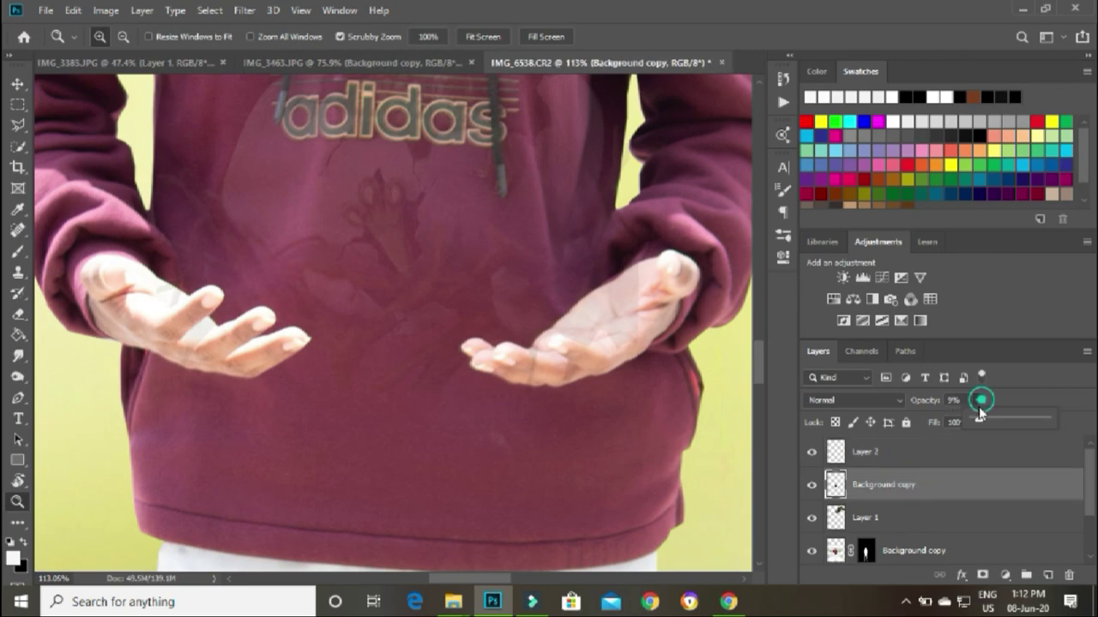
left_click_drag(980, 422, 1046, 420)
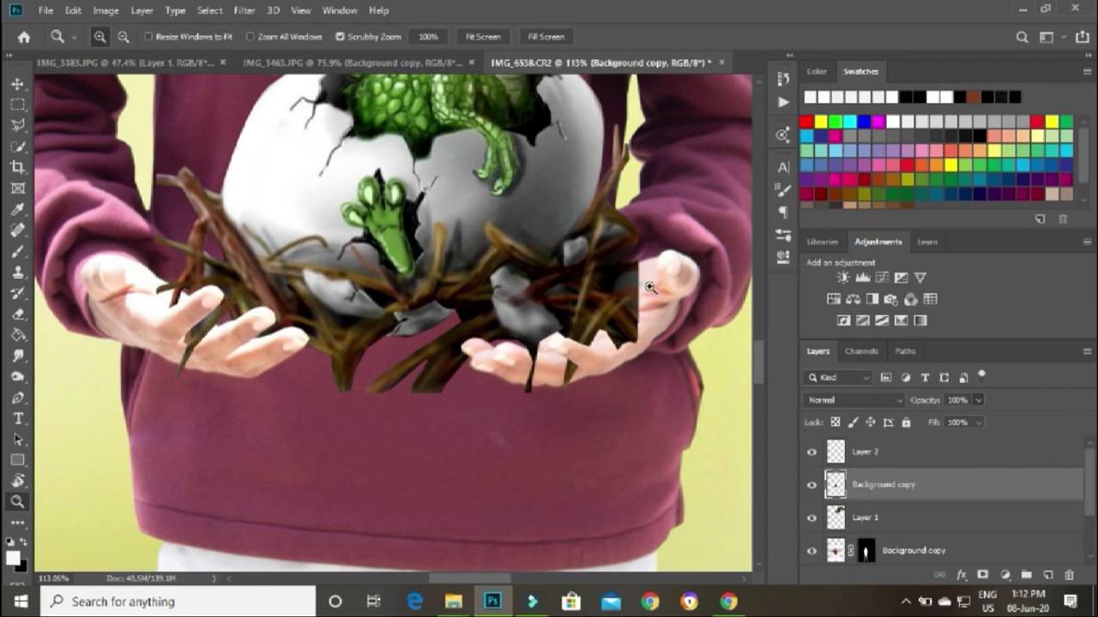
- Select the man's masked layer and check the egg area, zooming in and then fitting on screen
key("ctrl+0")
scroll(933, 505, "down", 1)
scroll(933, 505, "up", 1)
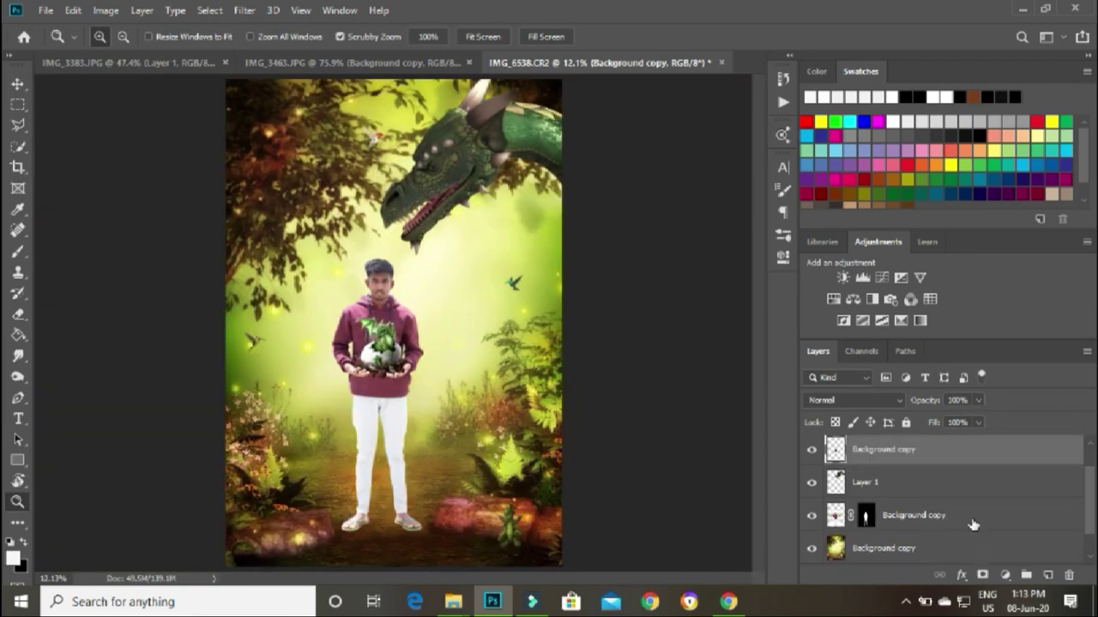
left_click(967, 515)
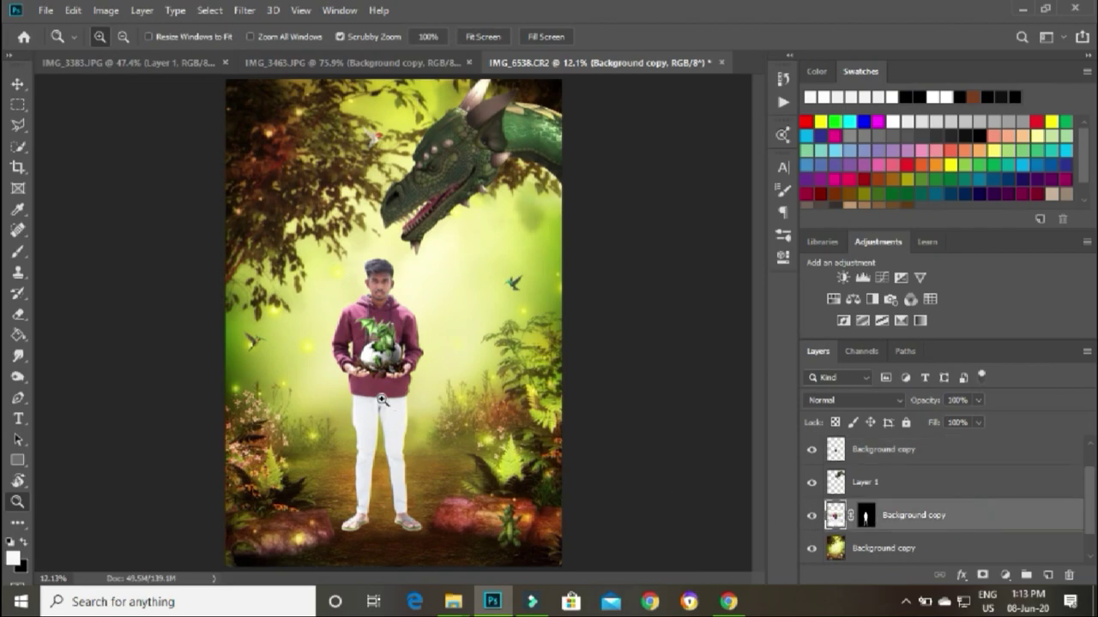
left_click_drag(382, 400, 509, 301)
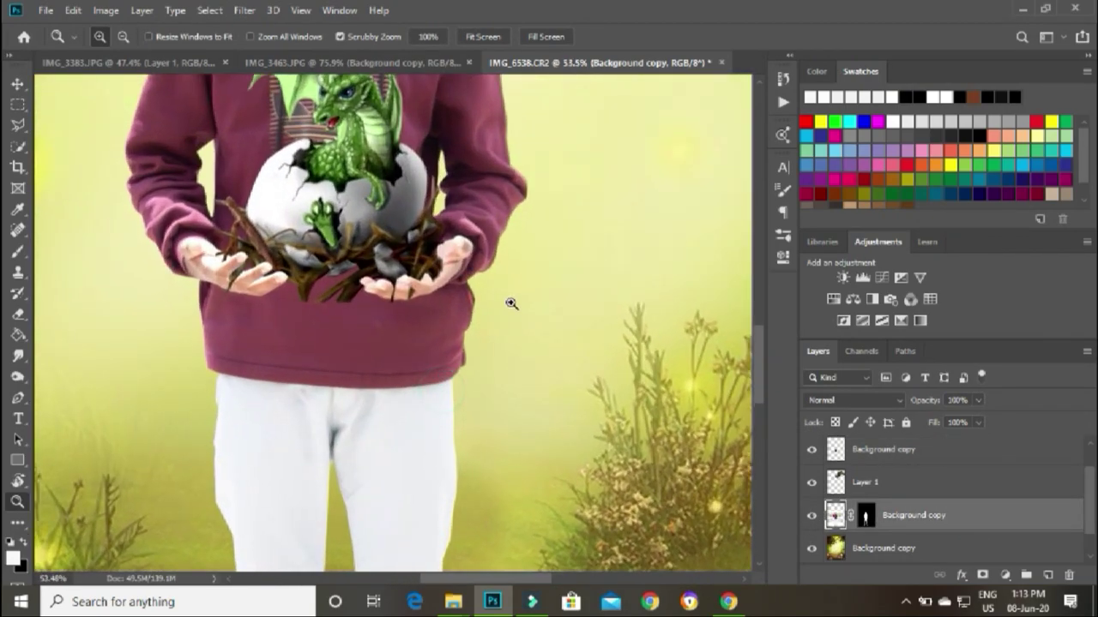
right_click(512, 306)
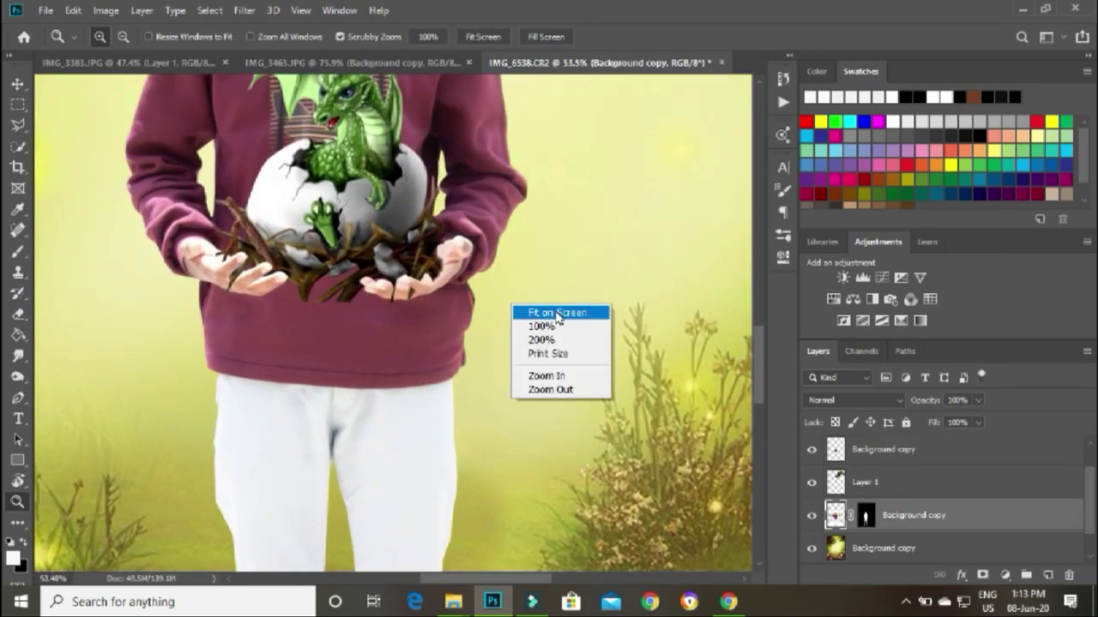
left_click(558, 313)
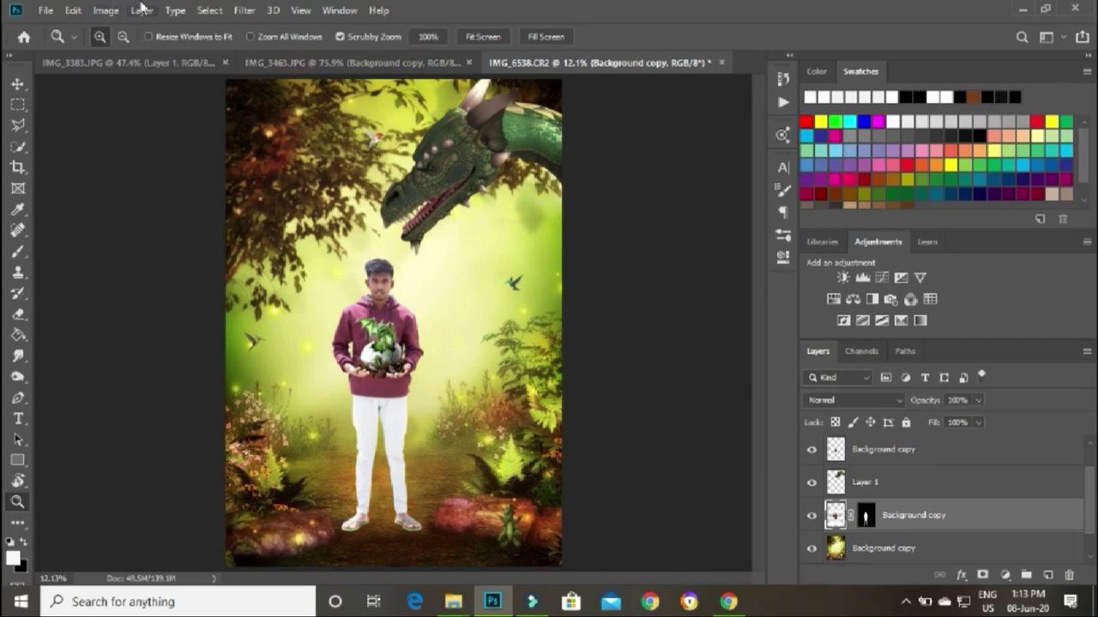
- Apply Shadows/Highlights to the man's Background copy layer with Shadows Amount lowered to 1%
left_click(106, 10)
mouse_move(131, 53)
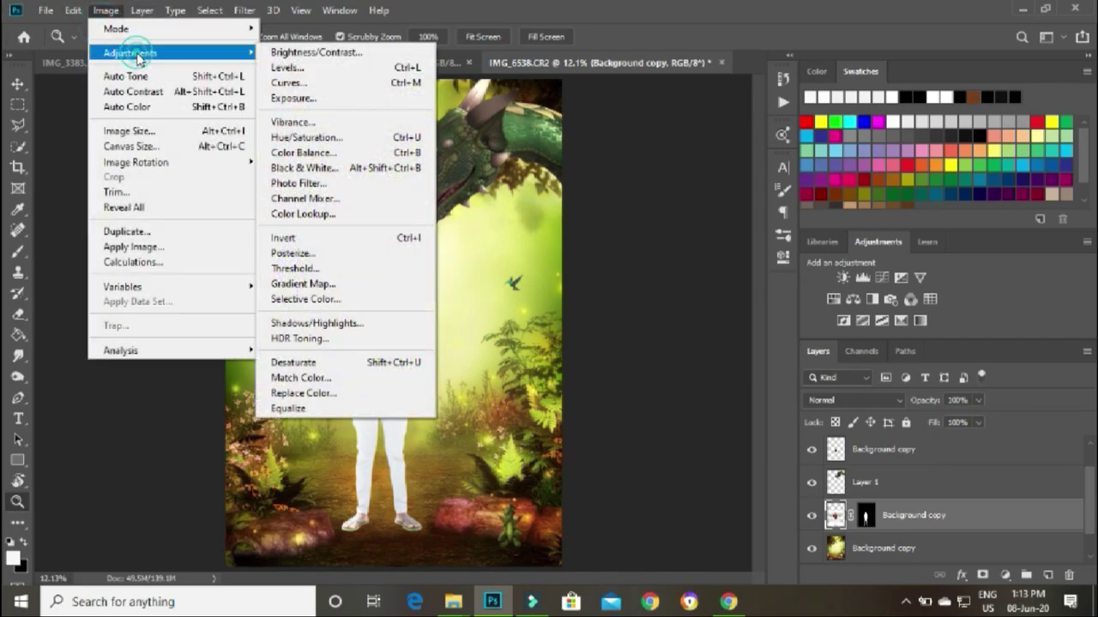
left_click(108, 11)
left_click(110, 10)
left_click(334, 323)
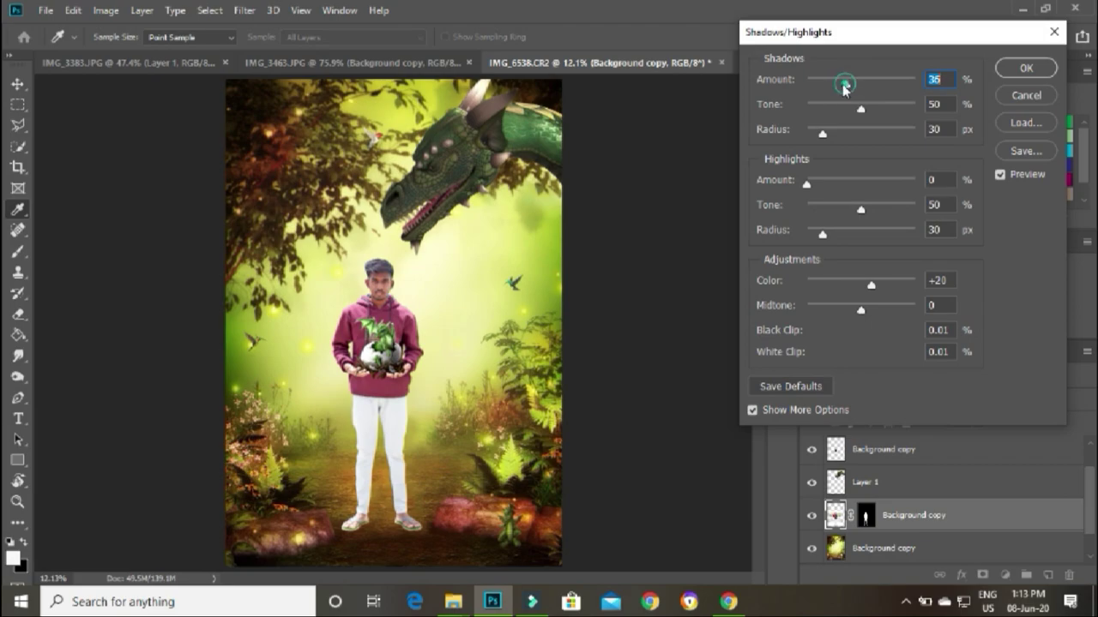
mouse_move(844, 86)
left_mouse_down()
mouse_move(798, 93)
mouse_move(806, 86)
left_mouse_up()
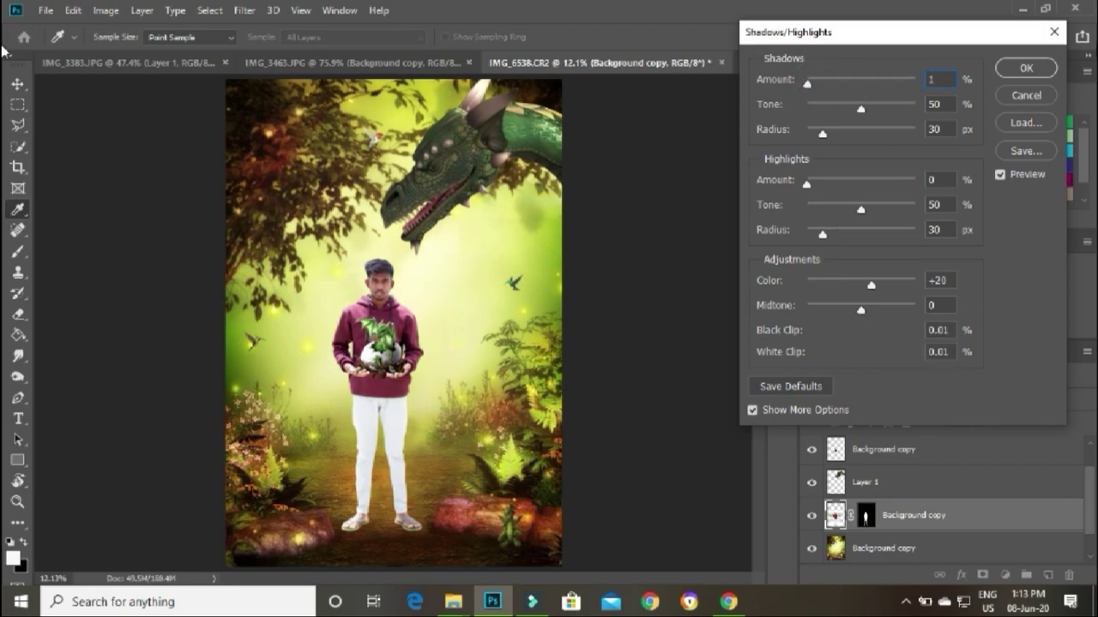
left_click(1021, 67)
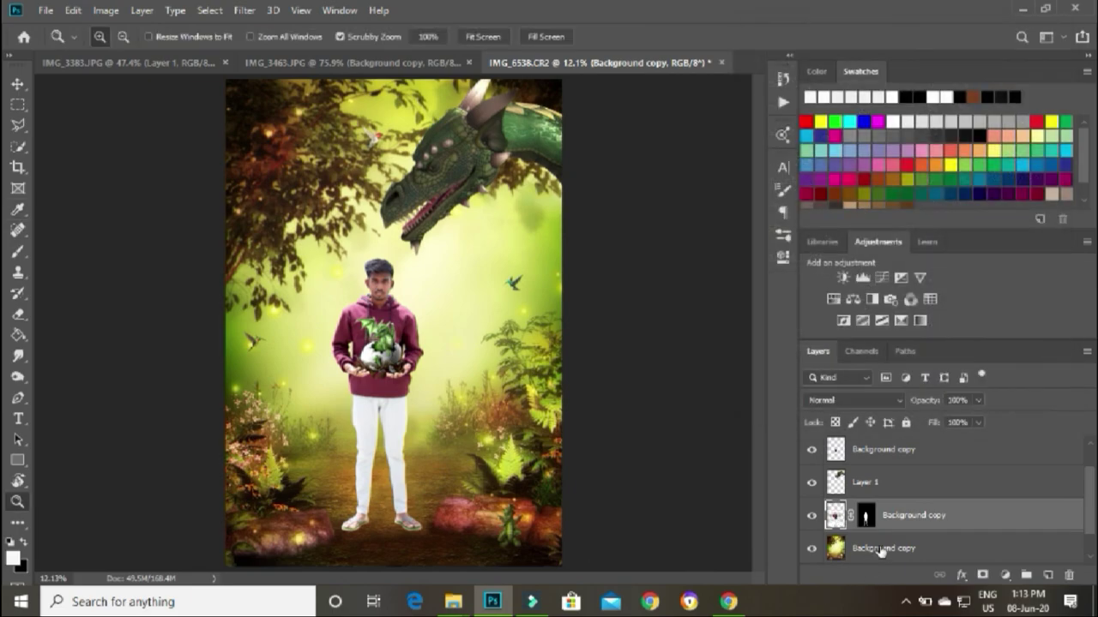
left_click(242, 11)
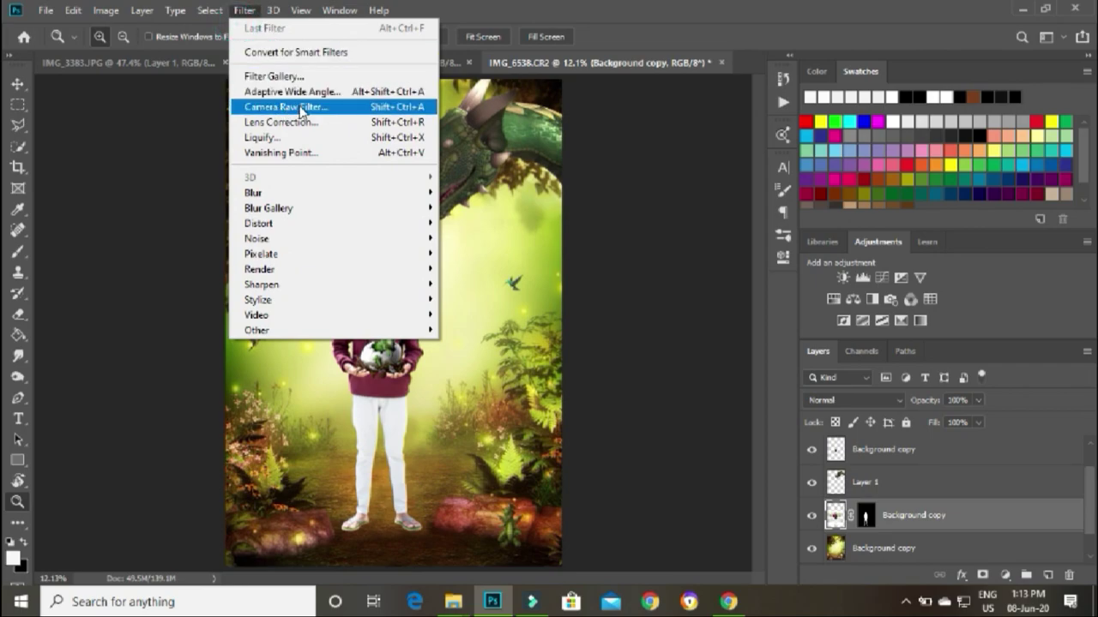
- In Camera Raw, set Contrast +38, Highlights and Whites -100, and Blacks +20 on the man
left_click(286, 106)
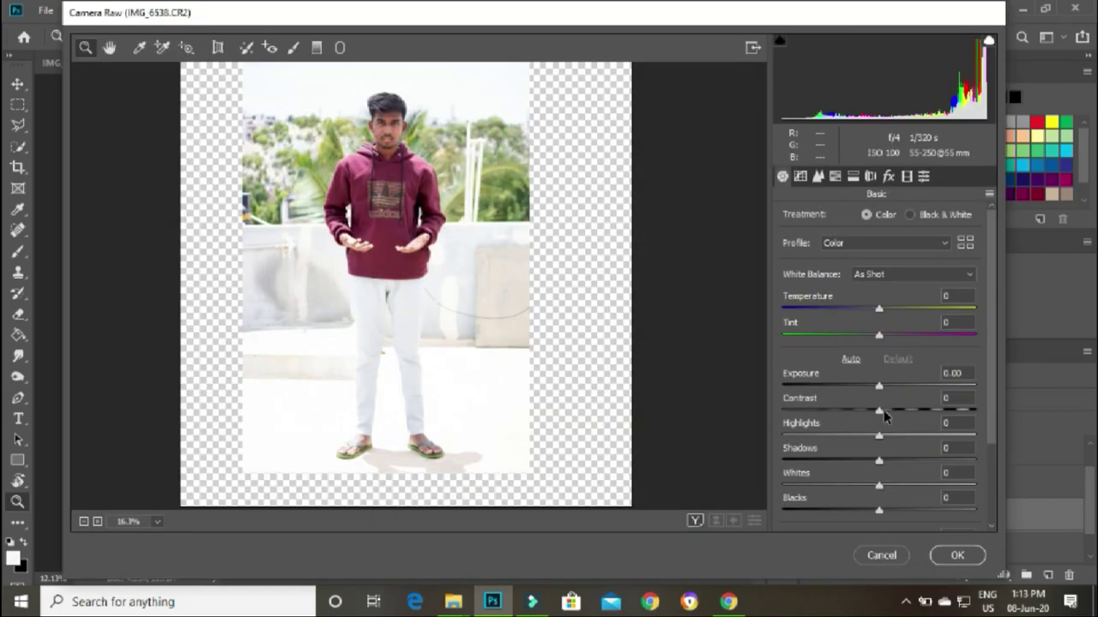
mouse_move(881, 410)
left_mouse_down()
mouse_move(916, 410)
mouse_move(782, 437)
left_mouse_up()
left_click(876, 438)
mouse_move(879, 460)
left_mouse_down()
mouse_move(892, 460)
mouse_move(782, 485)
left_mouse_up()
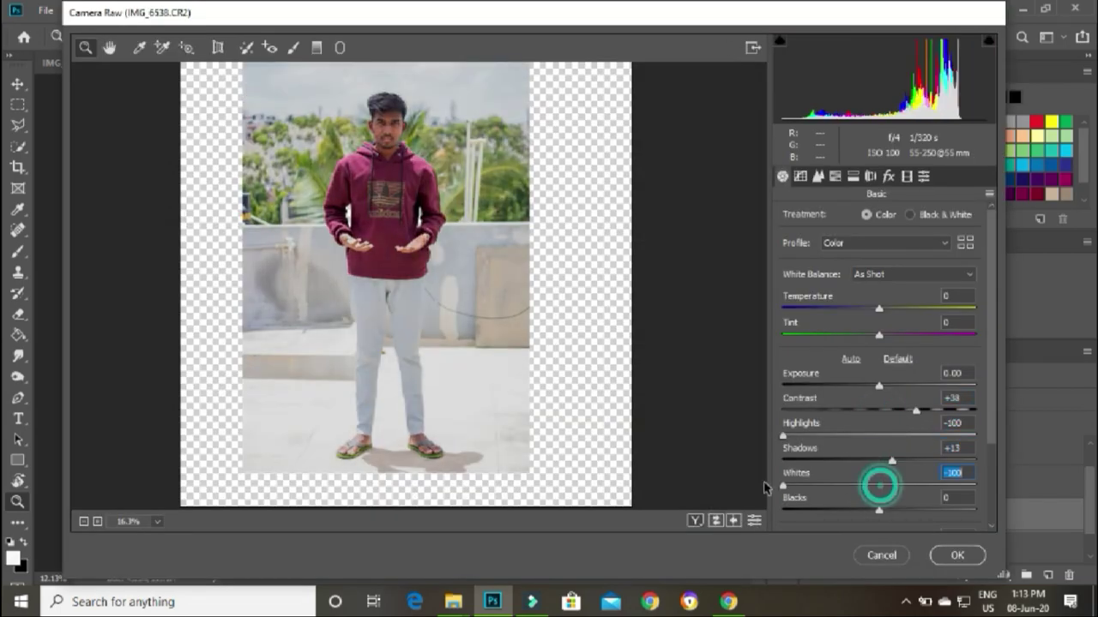
left_click_drag(878, 510, 890, 511)
scroll(896, 509, "down", 1)
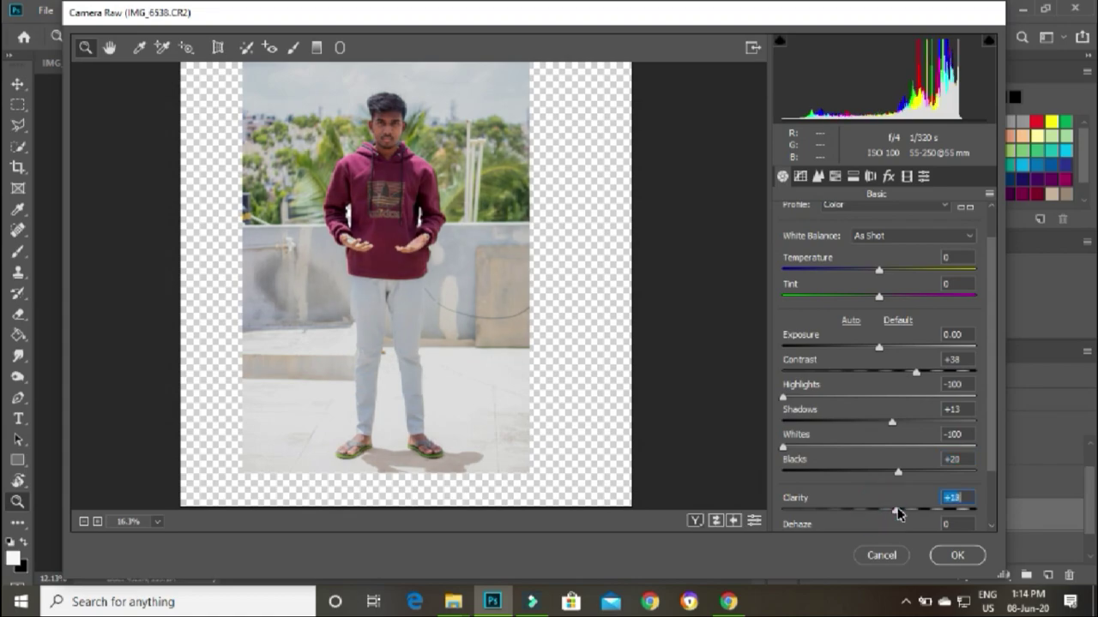
- In HSL, raise Oranges luminance to +25 and saturation to +10, then apply the filter
left_click(819, 177)
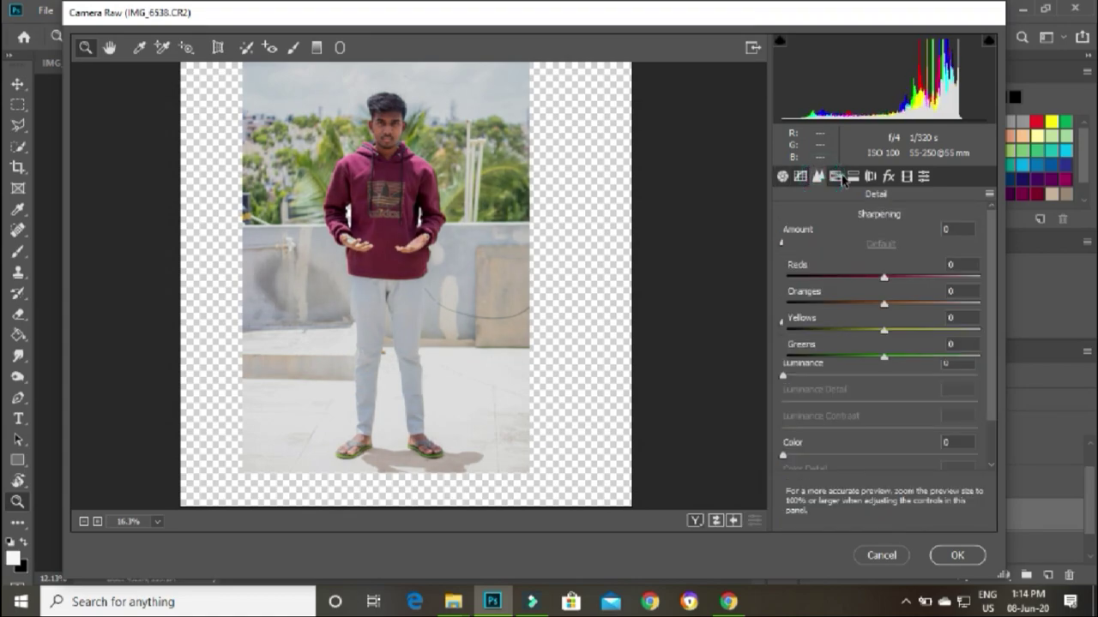
left_click(835, 177)
mouse_move(884, 303)
left_mouse_down()
mouse_move(906, 304)
mouse_move(900, 279)
mouse_move(898, 305)
left_mouse_up()
left_click(847, 219)
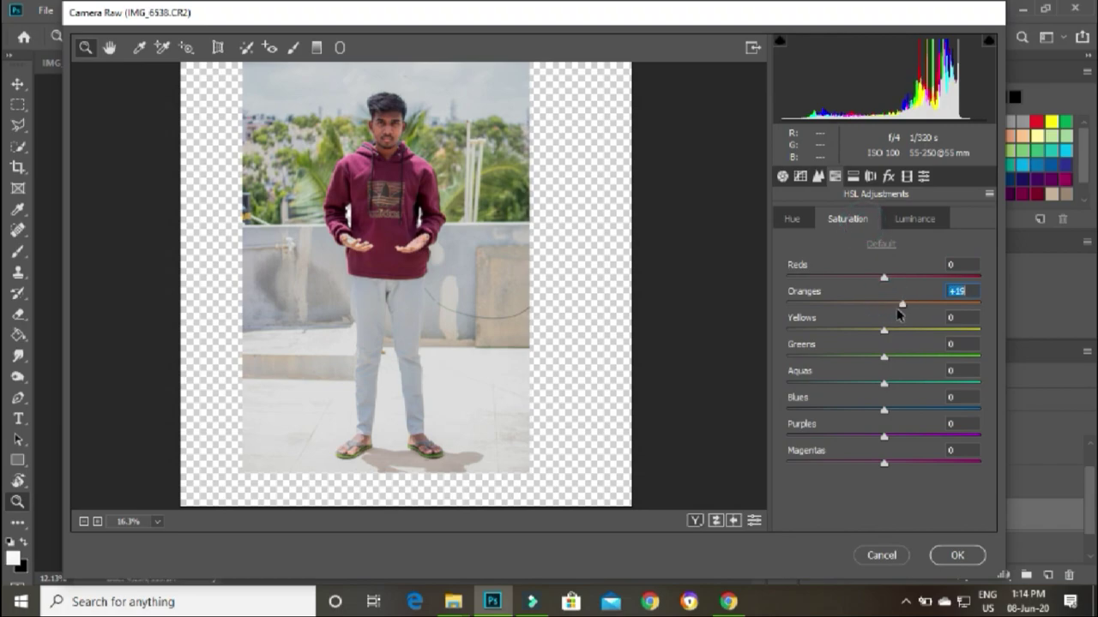
left_click(960, 556)
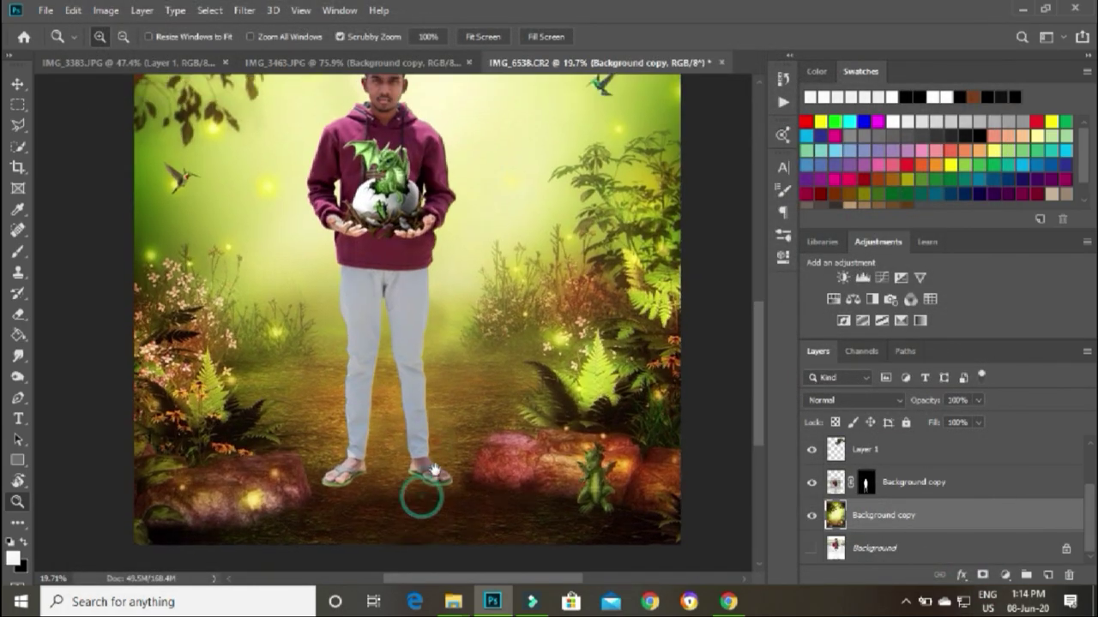
- Add a new layer below the man and paint a soft black shadow under his sandals
right_click(453, 336)
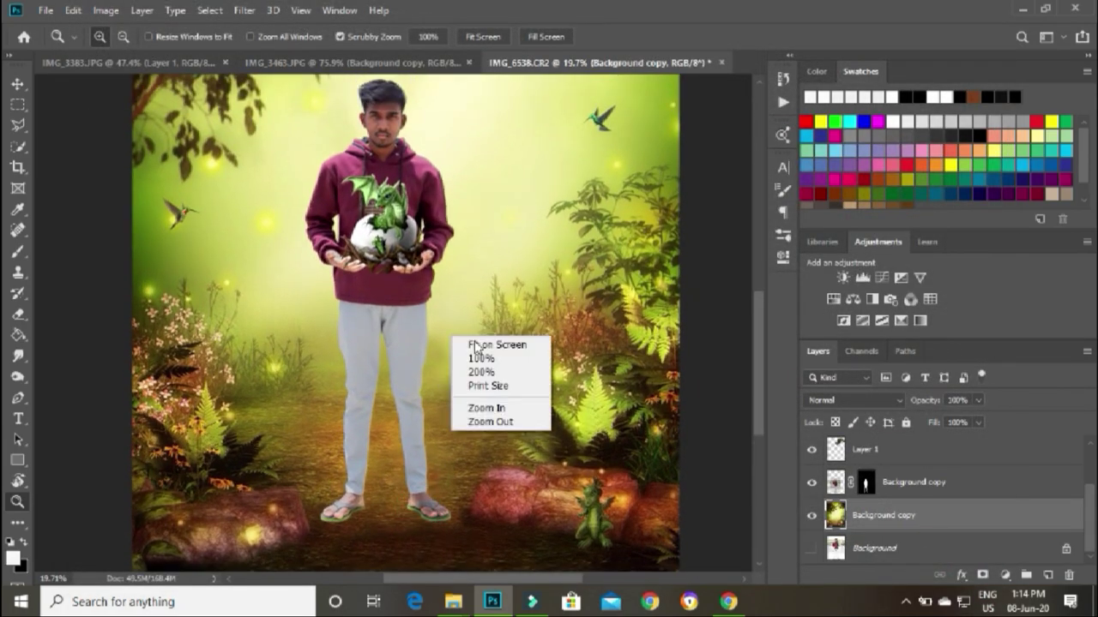
left_click(489, 344)
left_click_drag(566, 375, 467, 433)
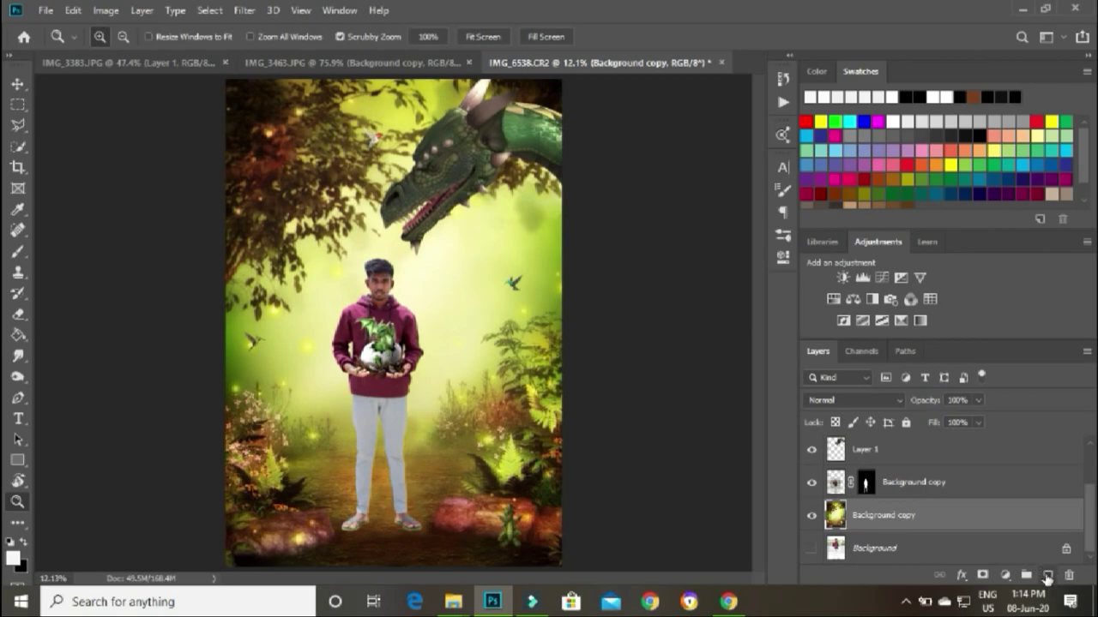
left_click(1047, 576)
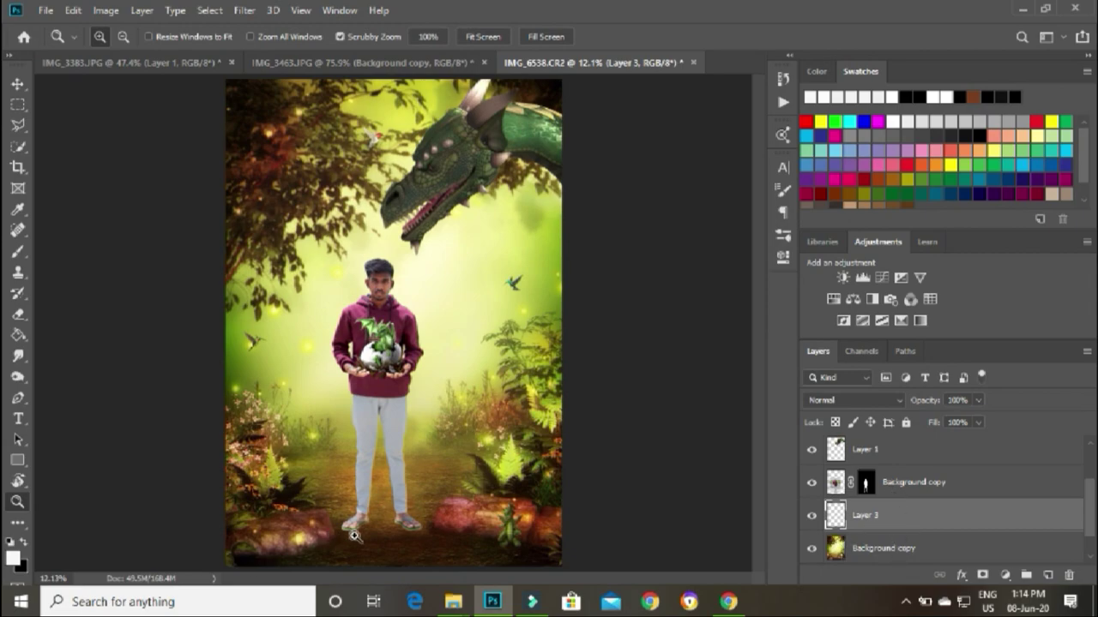
left_click_drag(355, 535, 392, 448)
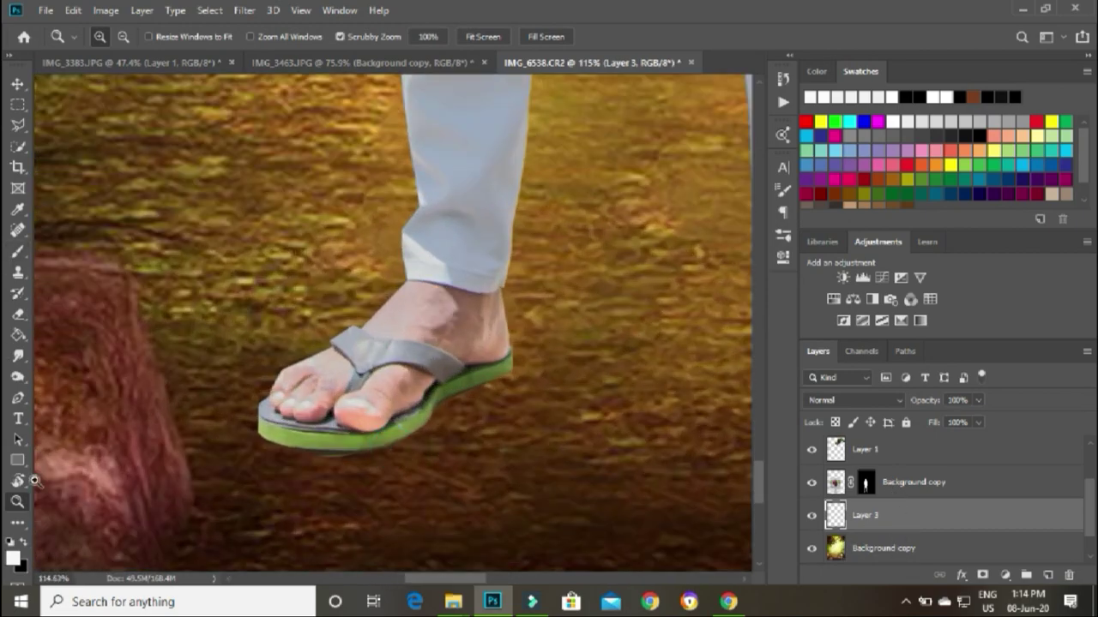
left_click(24, 544)
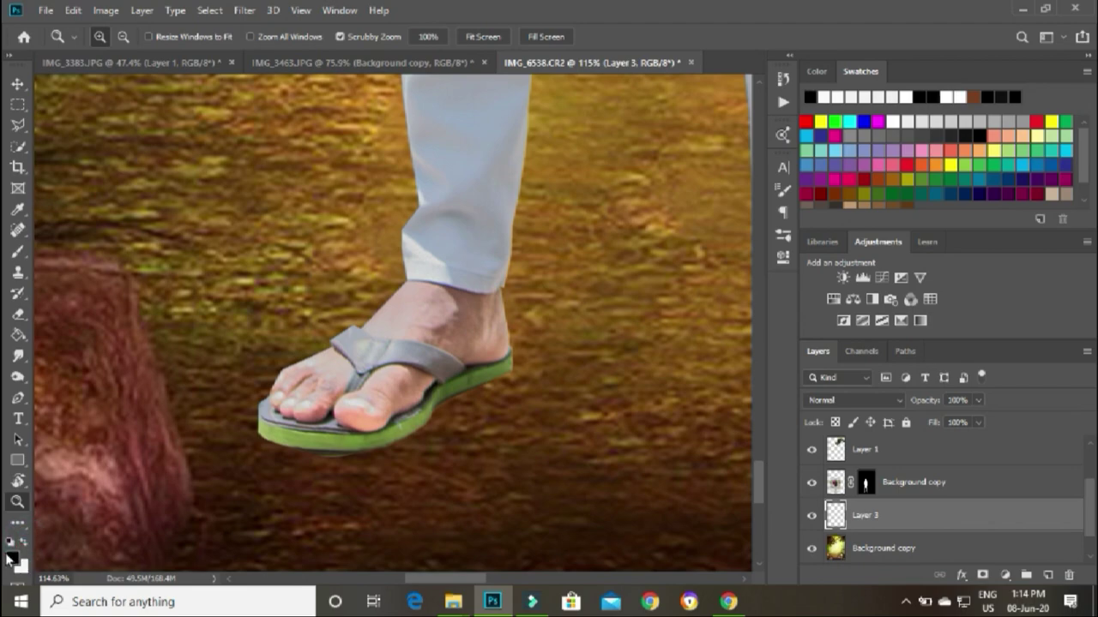
left_click(17, 252)
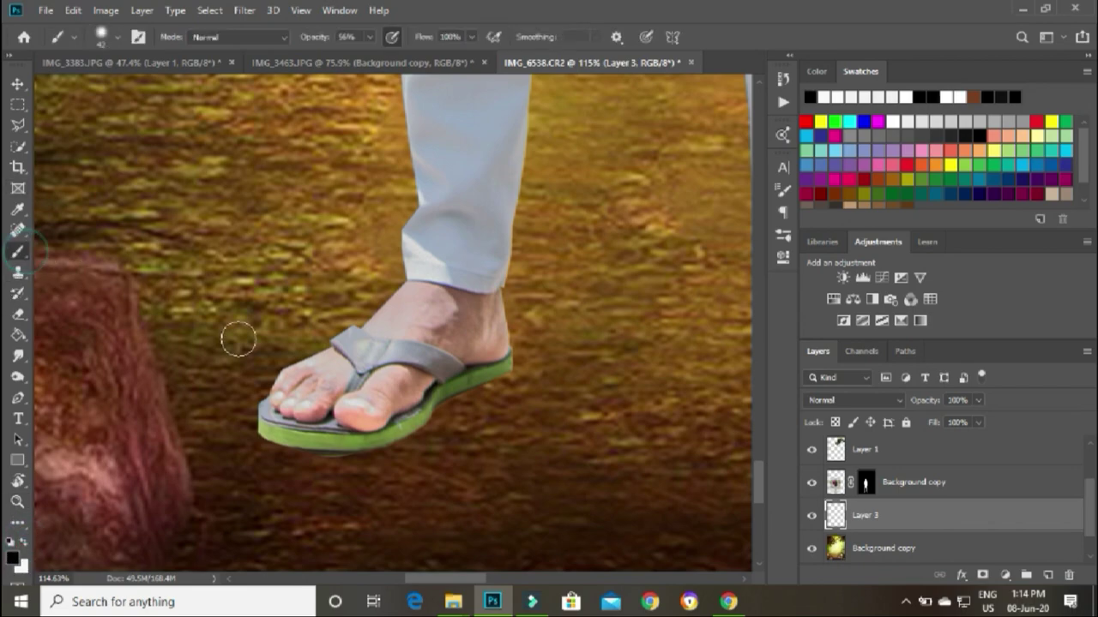
mouse_move(270, 441)
left_mouse_down()
mouse_move(301, 446)
mouse_move(477, 378)
left_mouse_up()
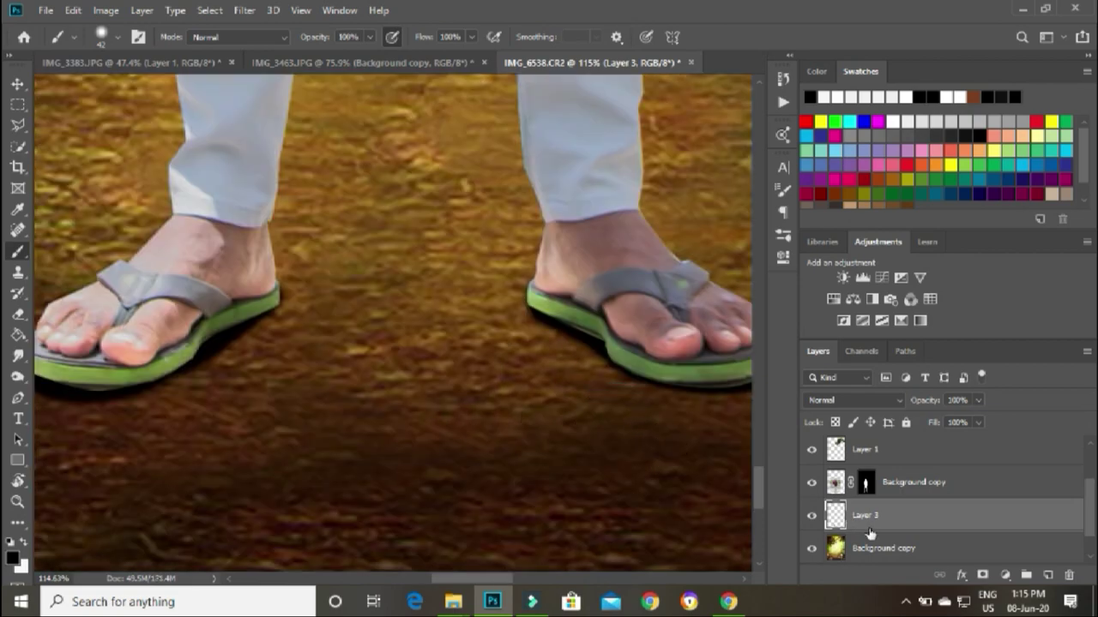
- Gaussian-blur the shadow by 10 px and fade its layer to 75% opacity
left_click(246, 12)
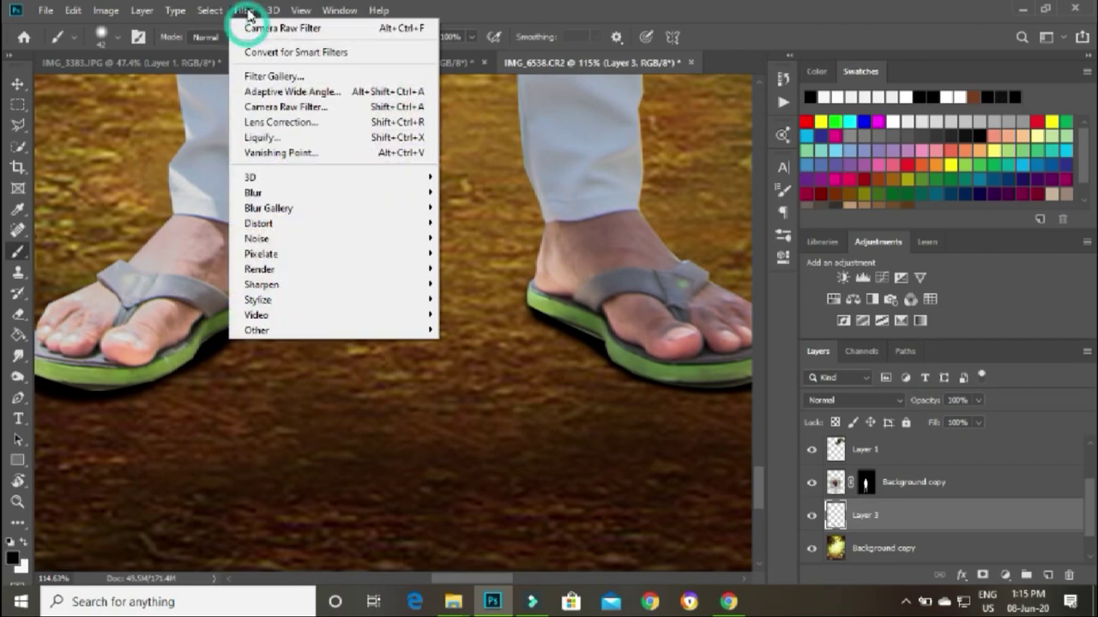
mouse_move(258, 192)
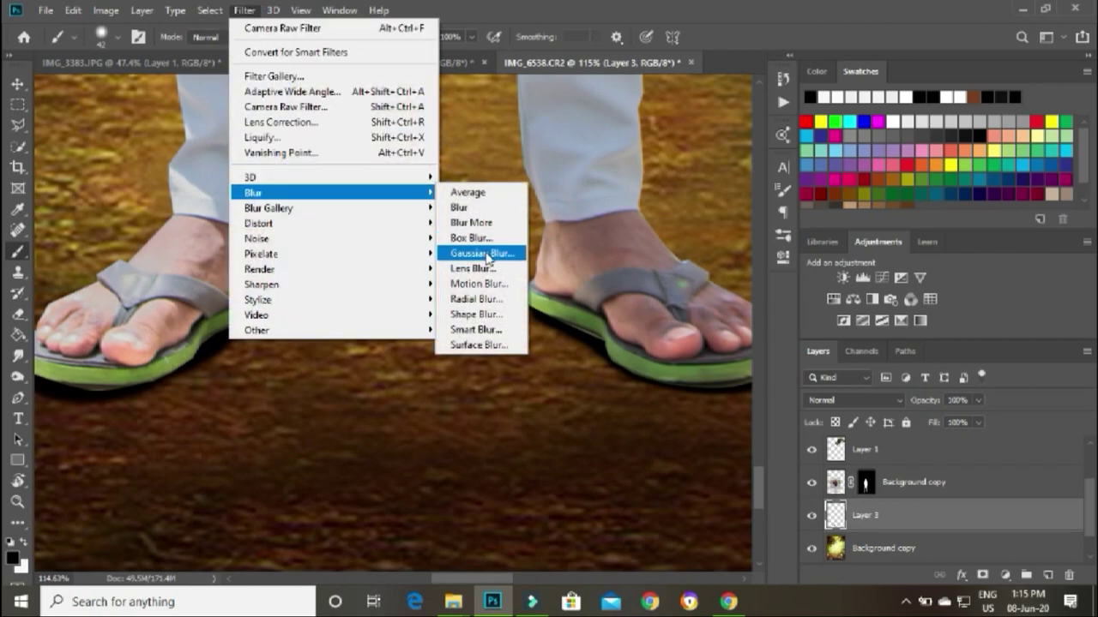
left_click(469, 250)
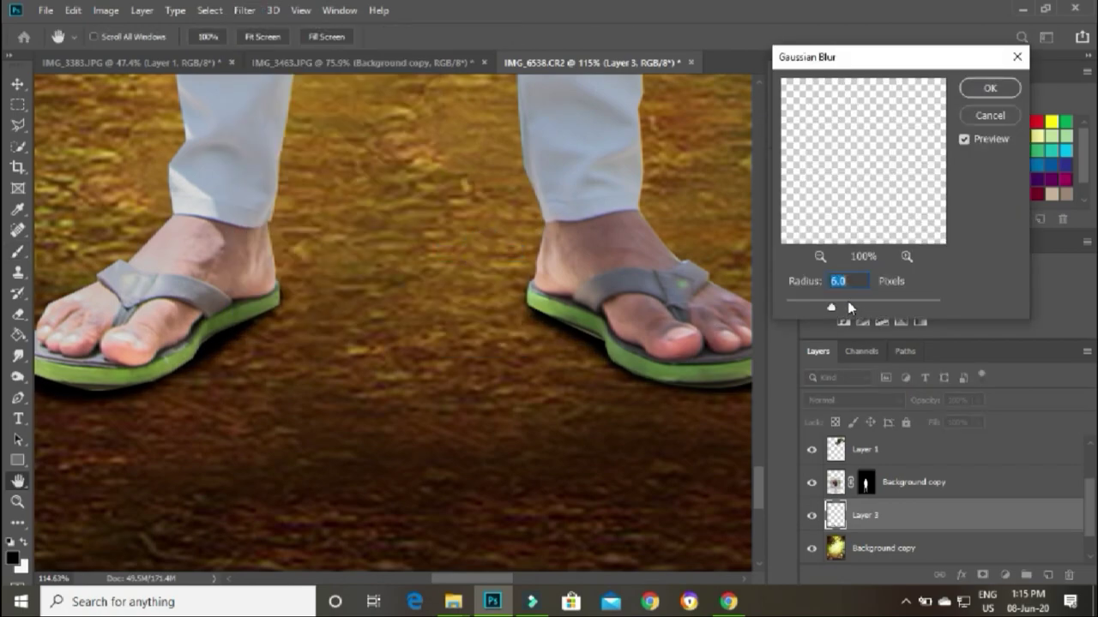
left_click_drag(849, 307, 847, 307)
left_click(990, 88)
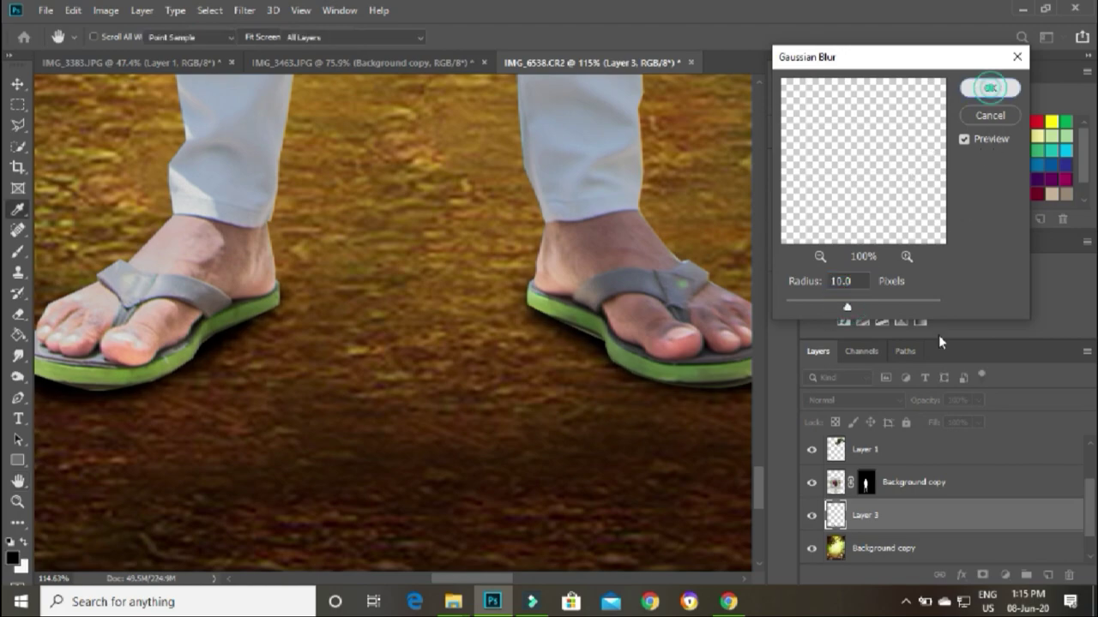
key("b")
left_click(977, 400)
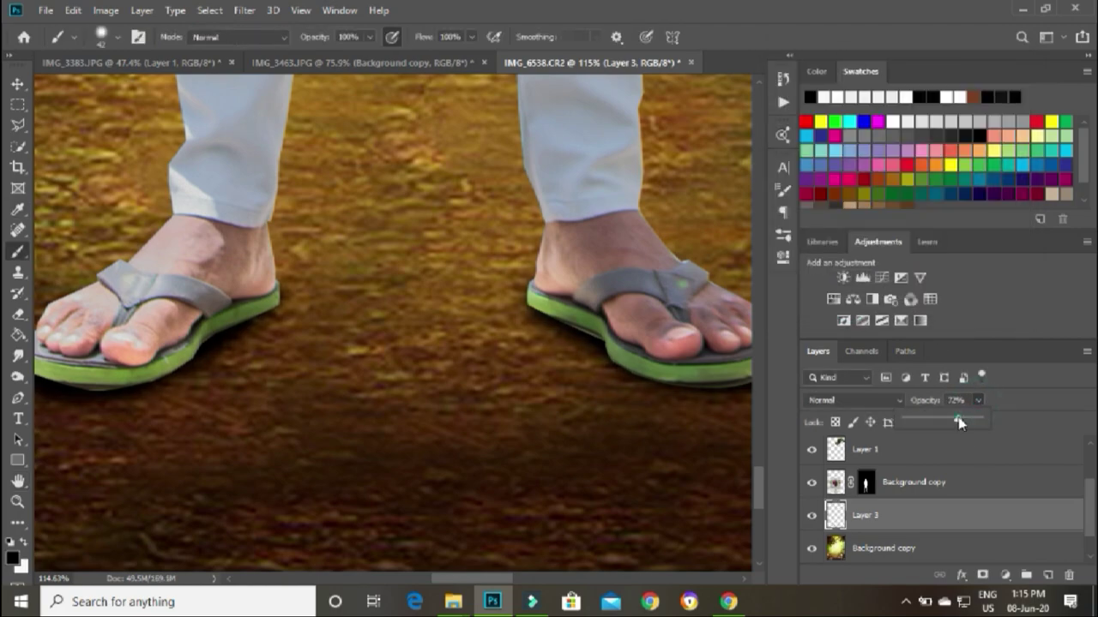
left_click_drag(959, 422, 960, 418)
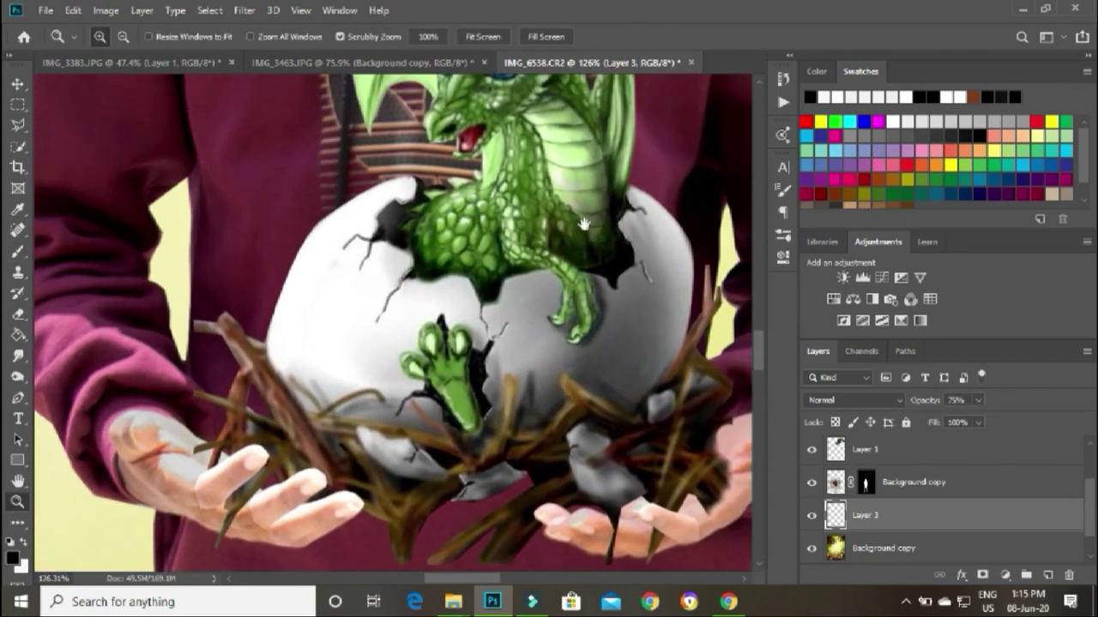
- Bring the baby dragon into view and select the dragon egg layer after toggling its visibility
left_click_drag(584, 224, 322, 399)
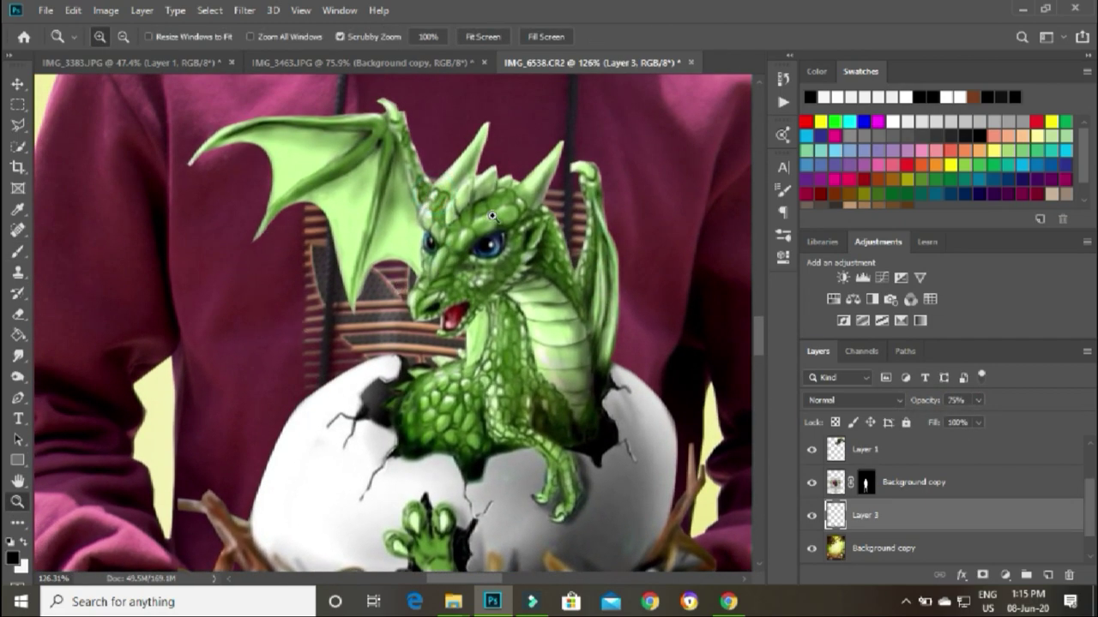
left_click_drag(590, 193, 480, 197)
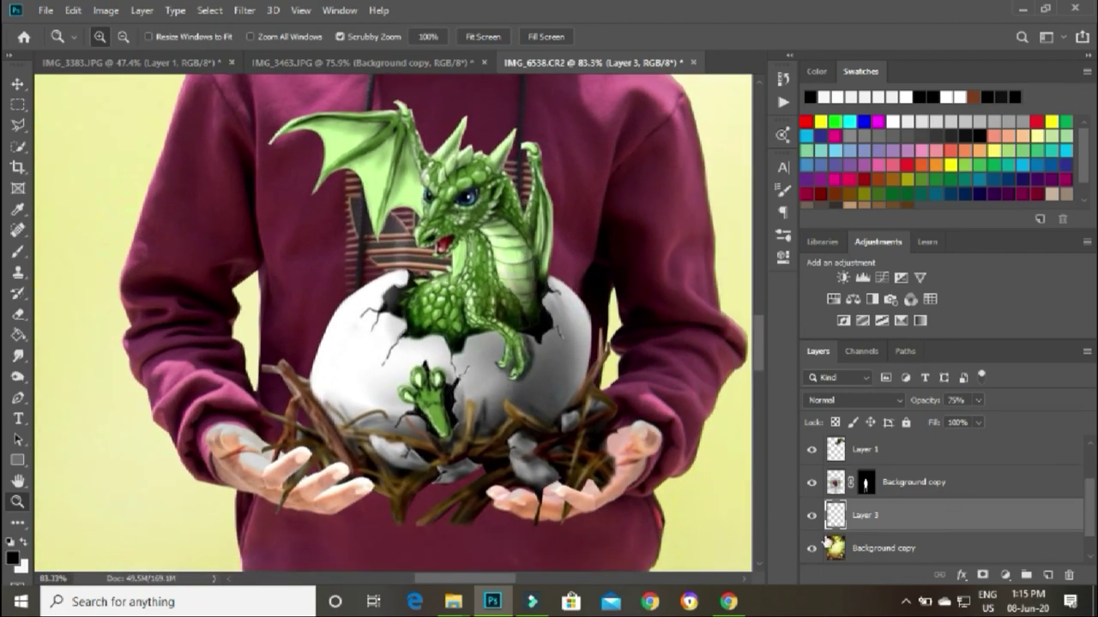
scroll(978, 528, "up", 2)
left_click(812, 486)
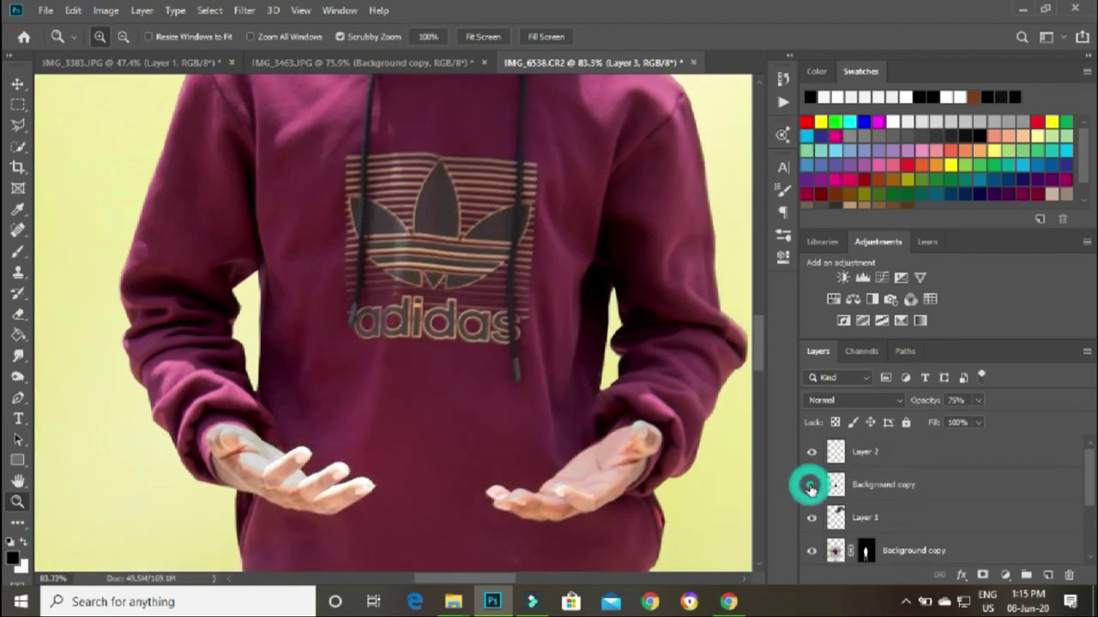
left_click(813, 485)
left_click(911, 486)
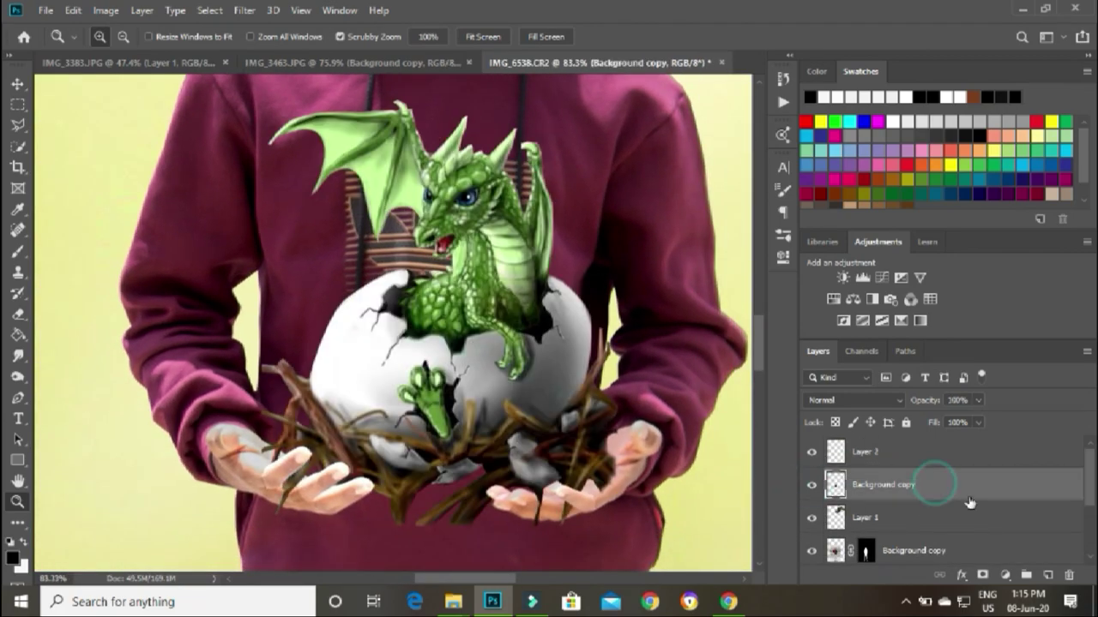
left_click(1022, 486)
key("h")
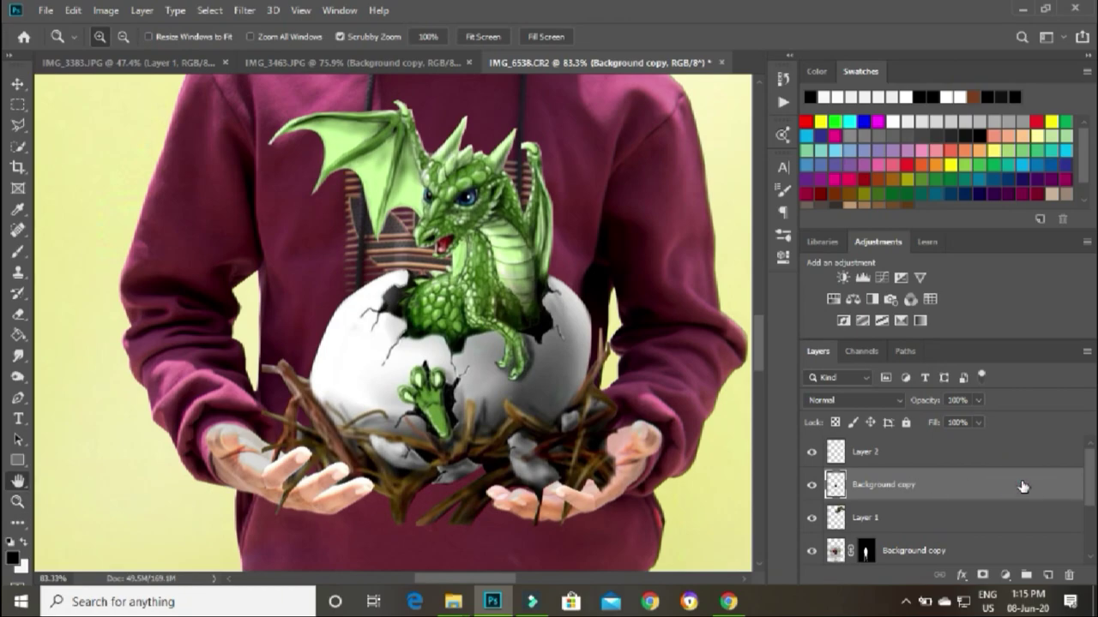
- Give the dragon egg layer a Drop Shadow with 45% opacity and 19 px distance
double_click(1022, 486)
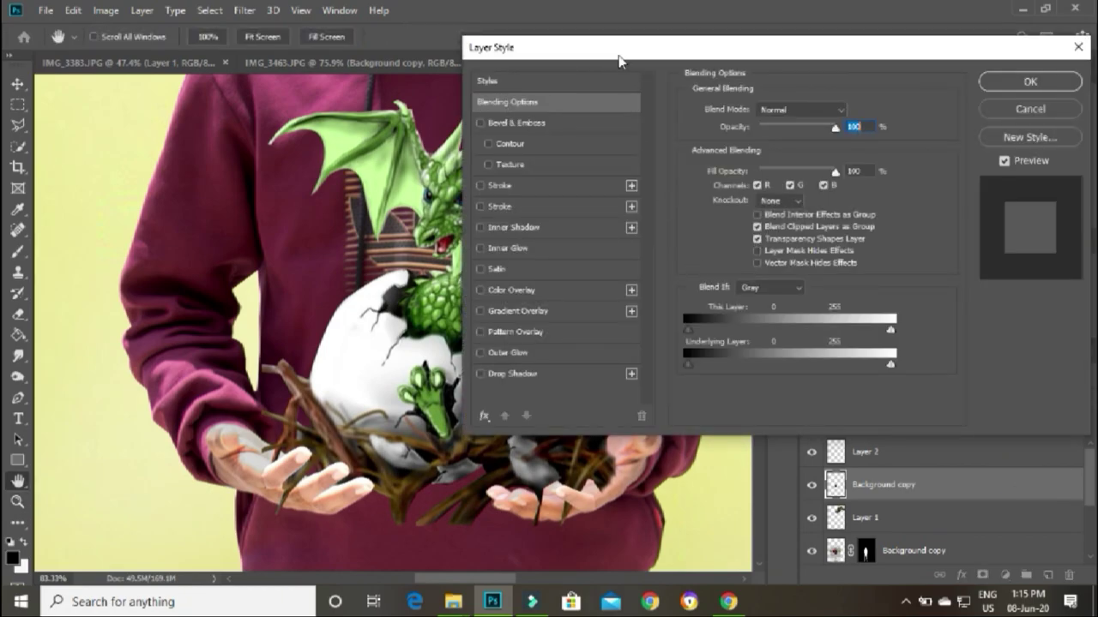
left_click_drag(619, 56, 730, 21)
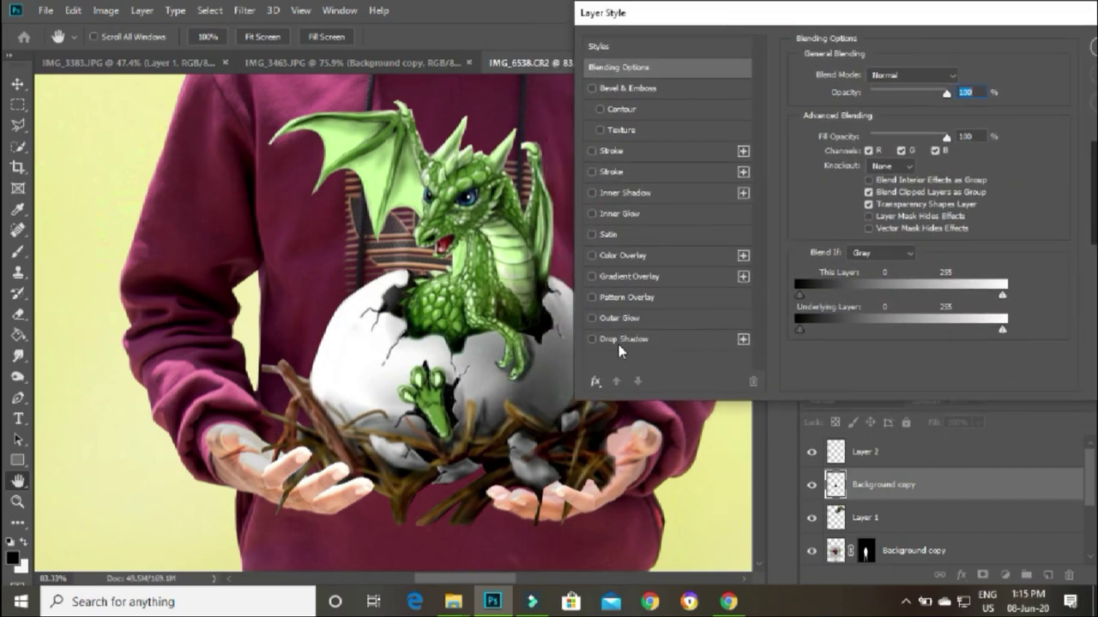
left_click(628, 339)
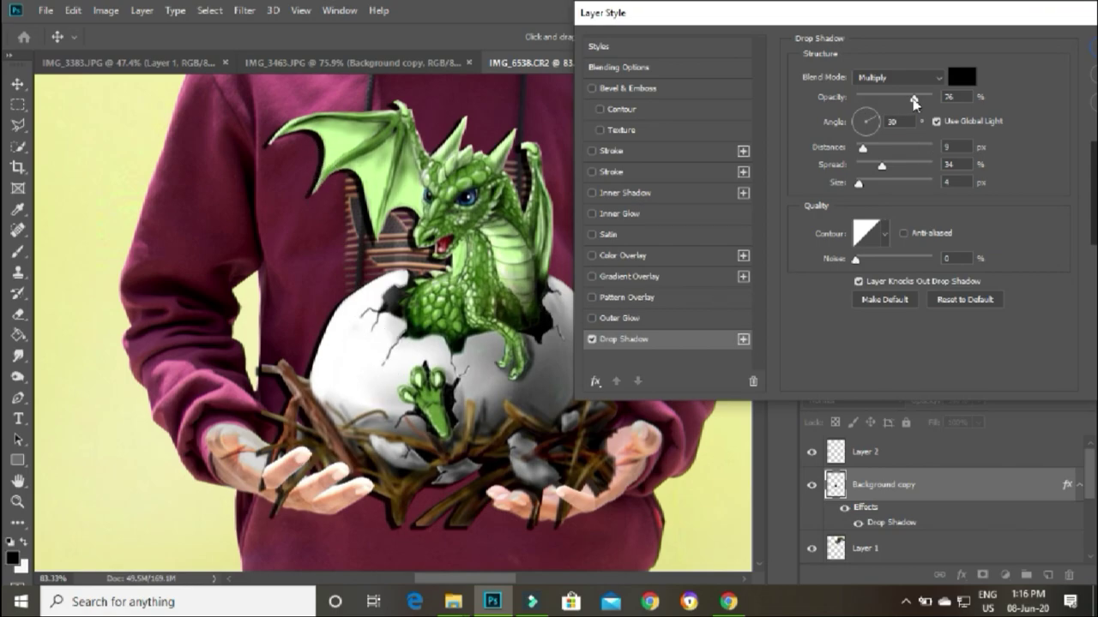
left_click_drag(913, 98, 889, 100)
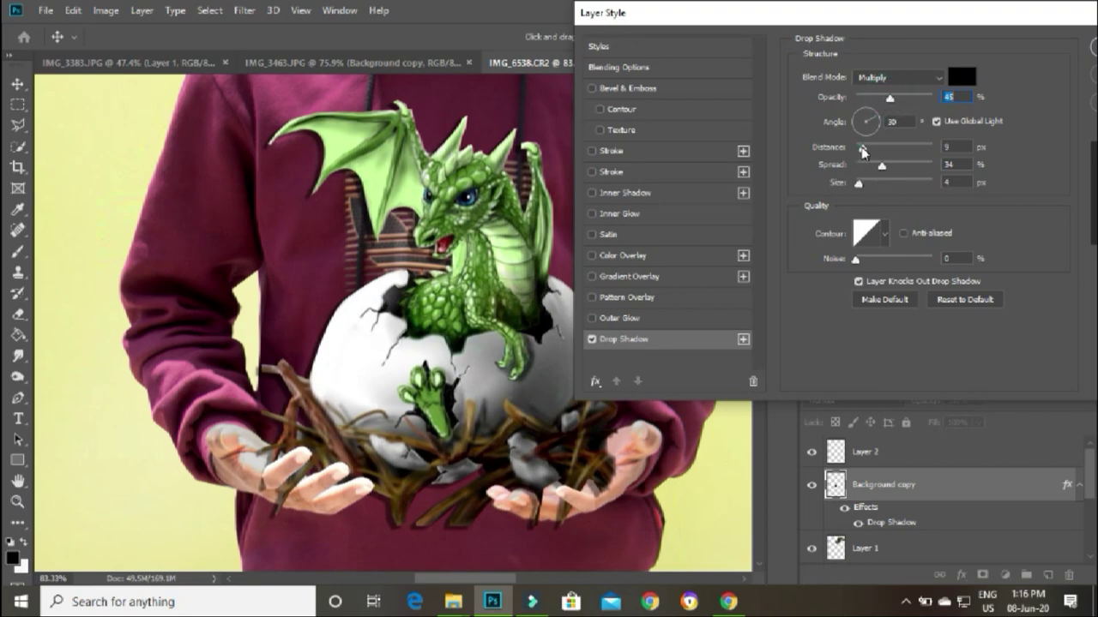
left_click_drag(864, 149, 874, 154)
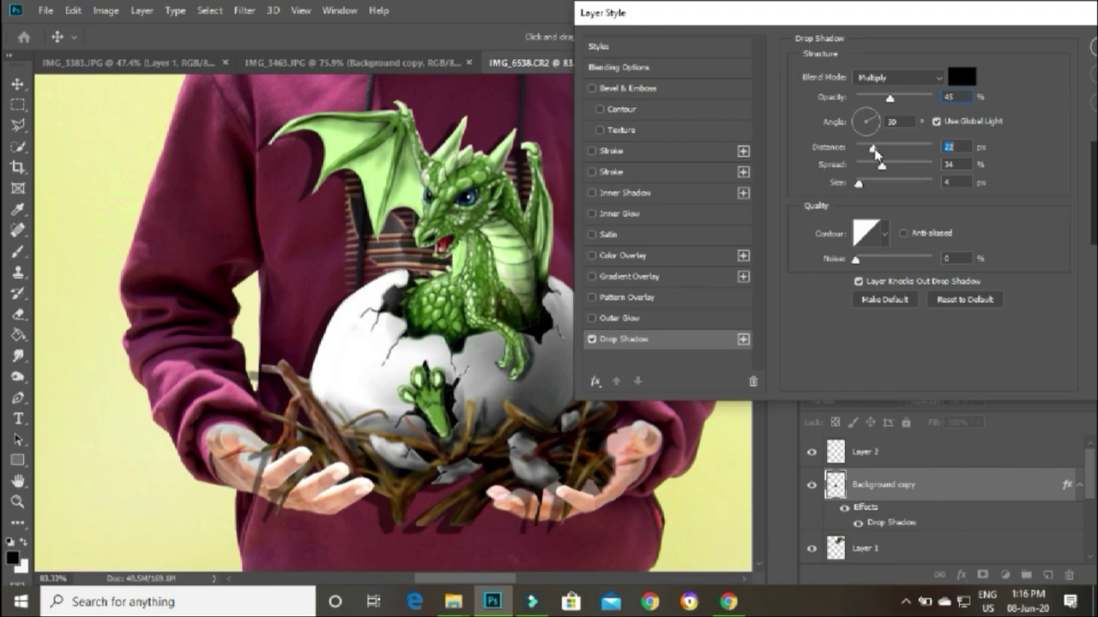
left_click_drag(1016, 12, 918, 37)
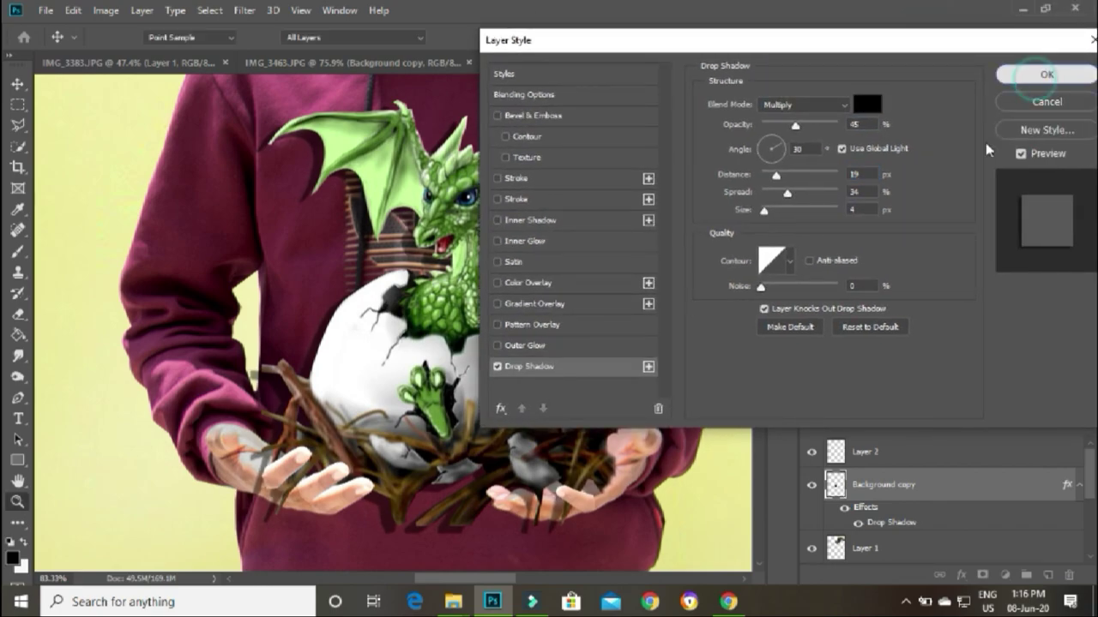
left_click(1044, 76)
scroll(360, 212, "up", 3)
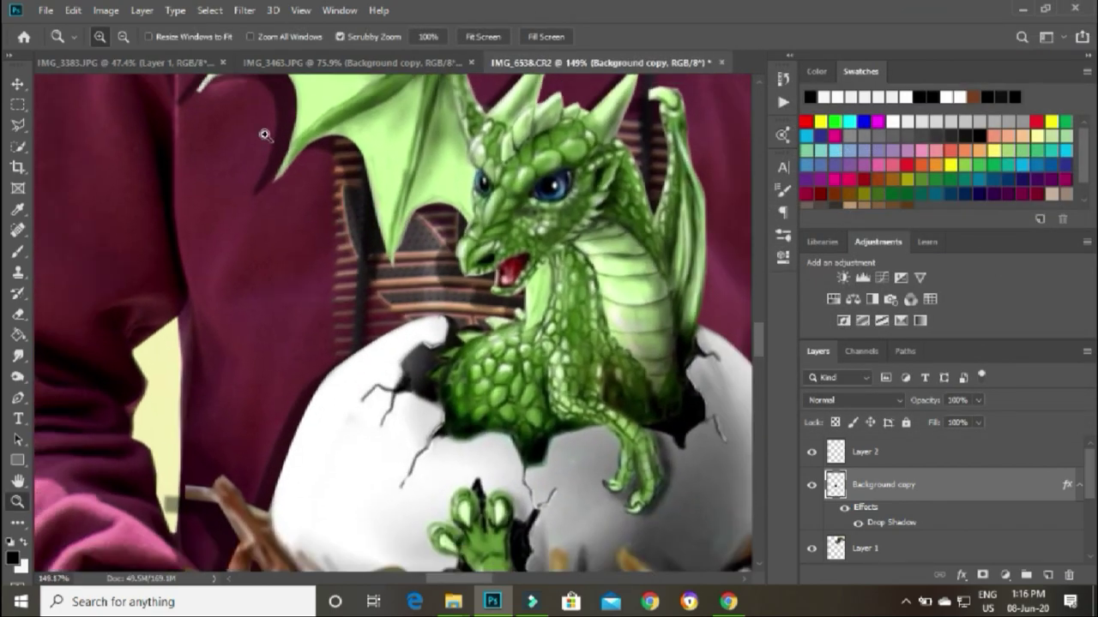
- Fit the composite on screen and select the dragon head layer, checking it by toggling visibility
scroll(307, 207, "down", 2)
key("ctrl+0")
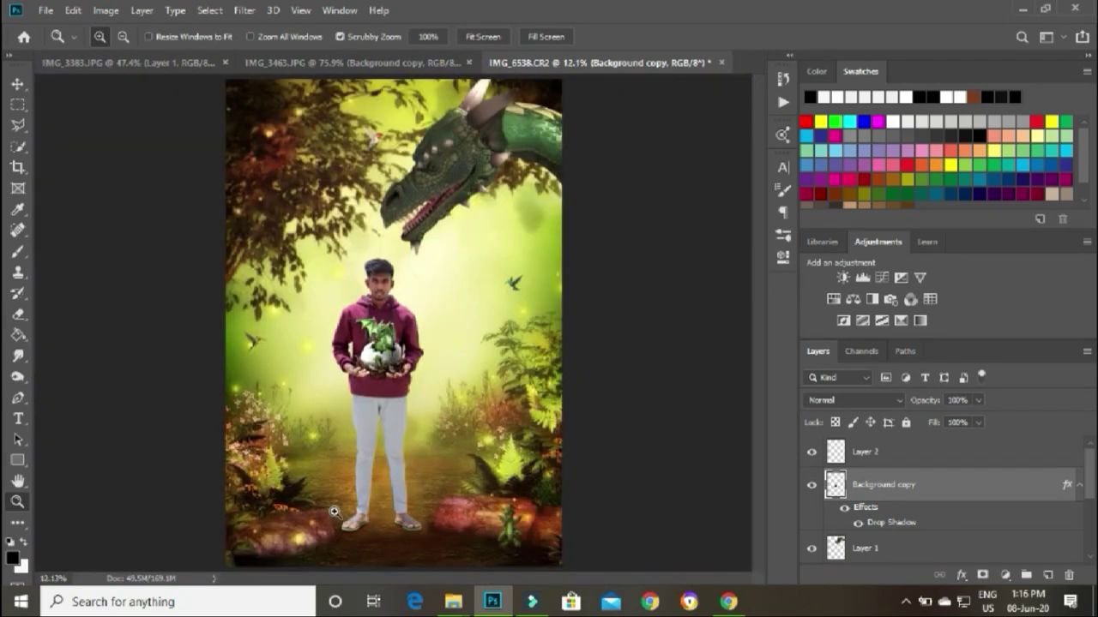
scroll(395, 310, "up", 3)
scroll(428, 221, "up", 2)
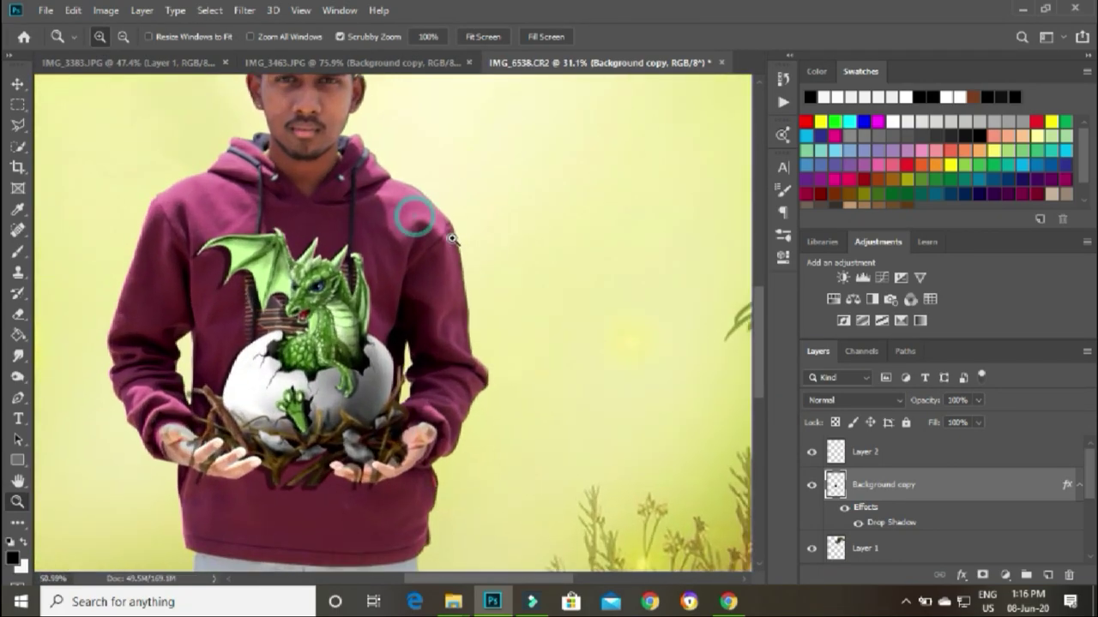
right_click(526, 210)
left_click(525, 210)
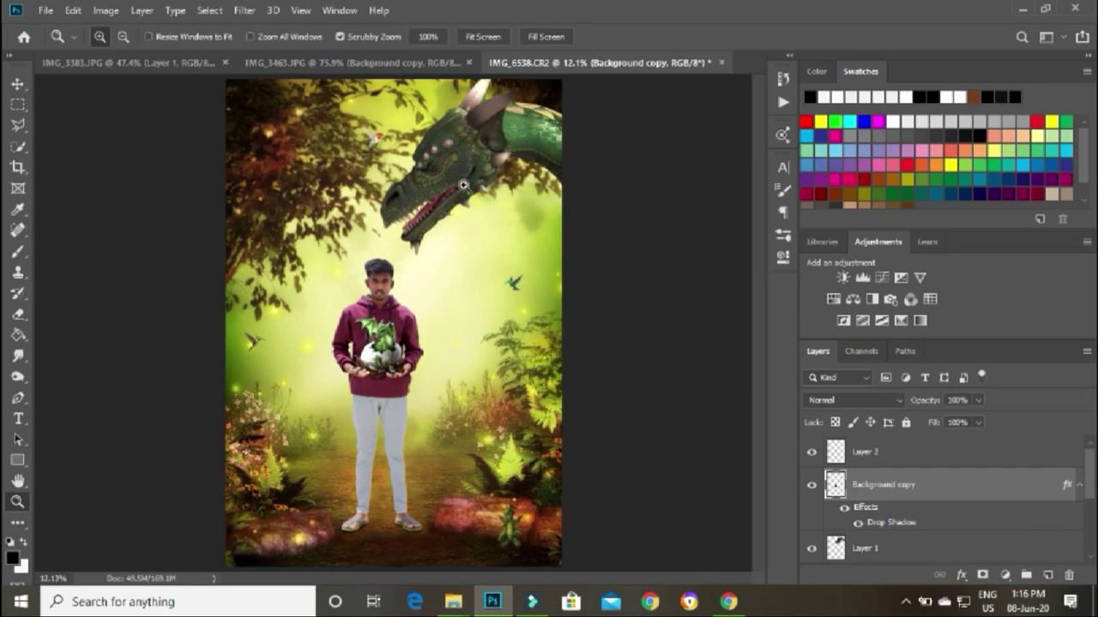
left_click(813, 549)
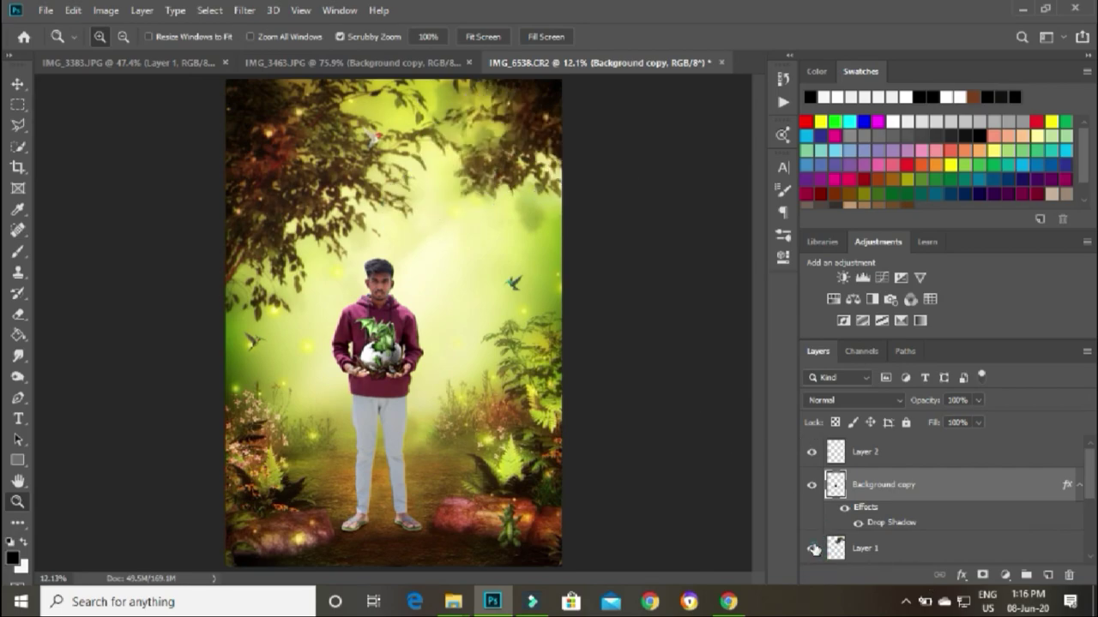
left_click(813, 549)
left_click(992, 551)
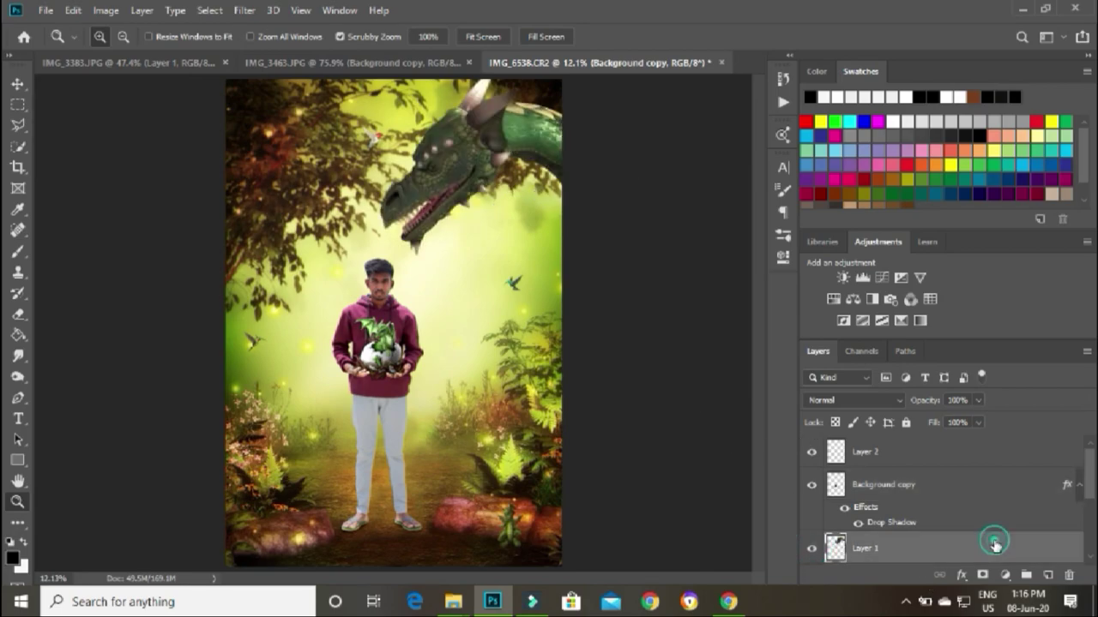
- In Camera Raw on the dragon head, lower contrast and highlights and brighten shadows, clarity and vibrance
left_click(246, 11)
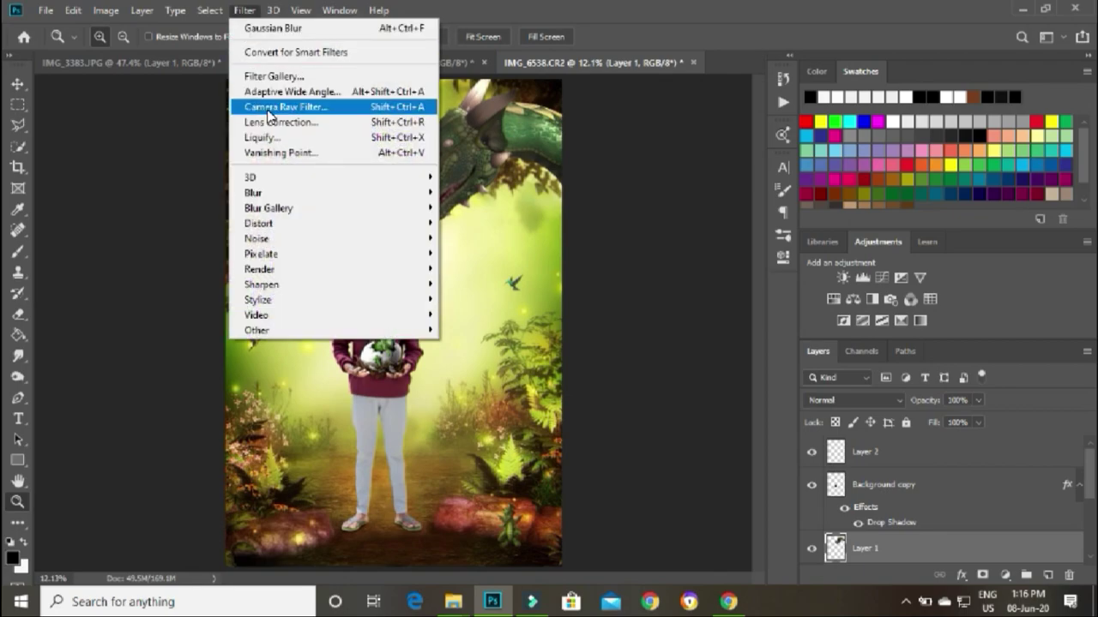
left_click(269, 109)
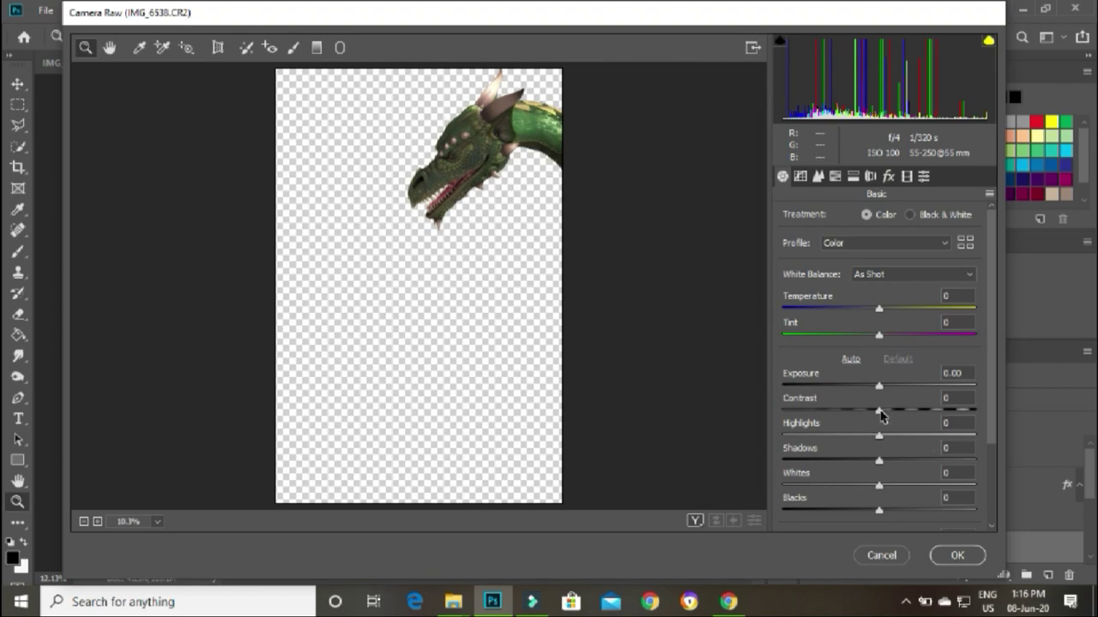
mouse_move(879, 411)
left_mouse_down()
mouse_move(866, 412)
mouse_move(862, 437)
mouse_move(916, 461)
mouse_move(889, 485)
mouse_move(882, 474)
mouse_move(899, 439)
left_mouse_up()
scroll(876, 474, "down", 1)
scroll(882, 475, "down", 2)
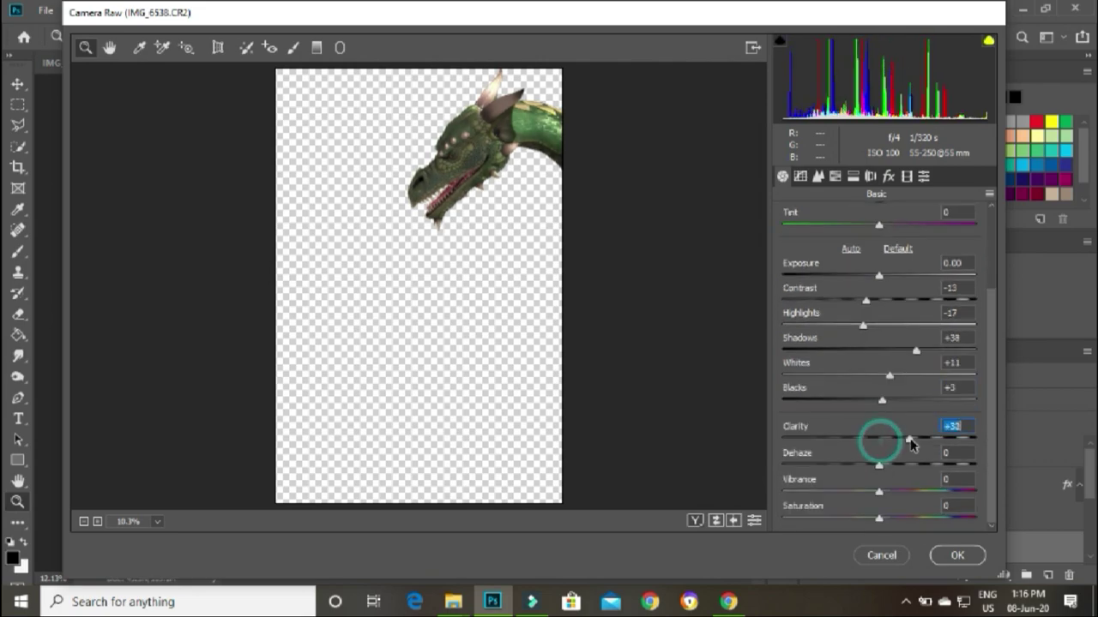
left_click_drag(878, 490, 920, 491)
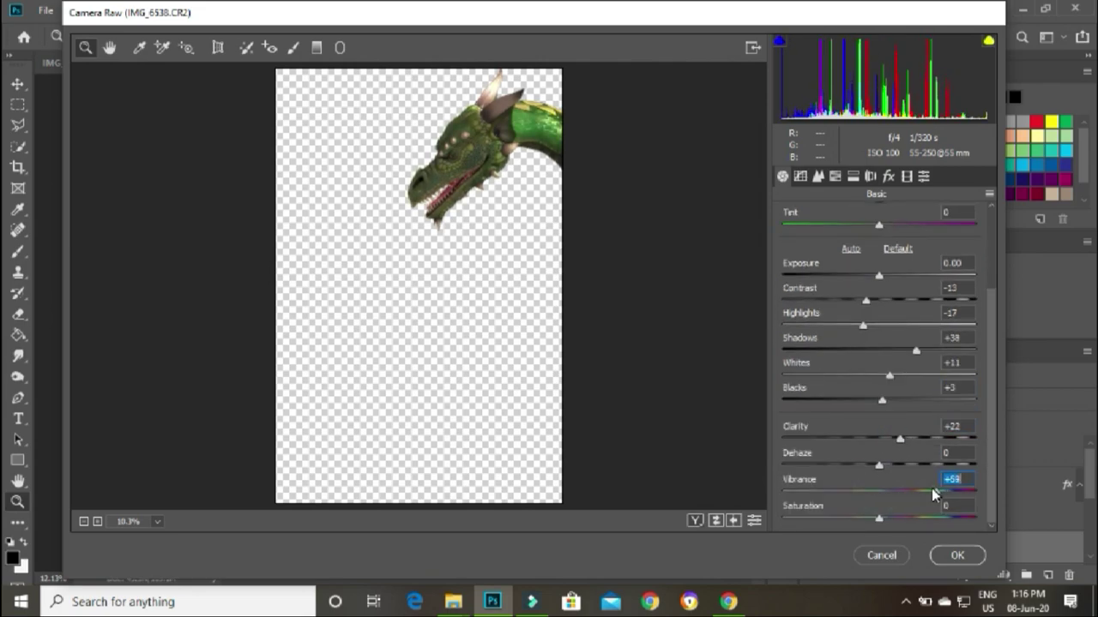
- In HSL, boost green saturation and brighten yellows and oranges, then apply the grade
left_click(835, 178)
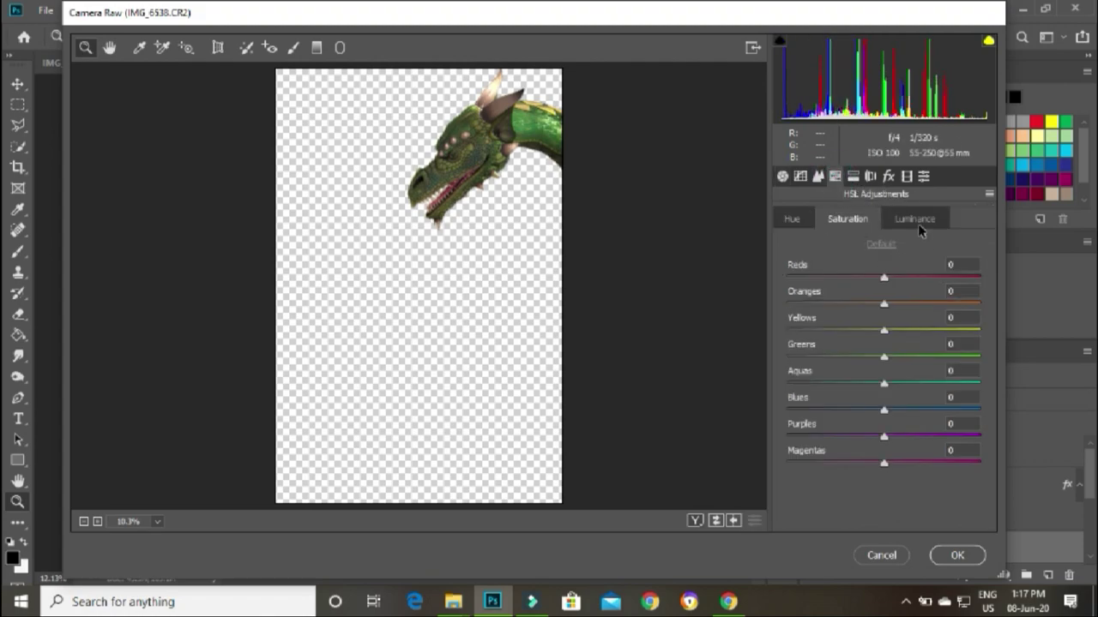
left_click_drag(884, 356, 937, 358)
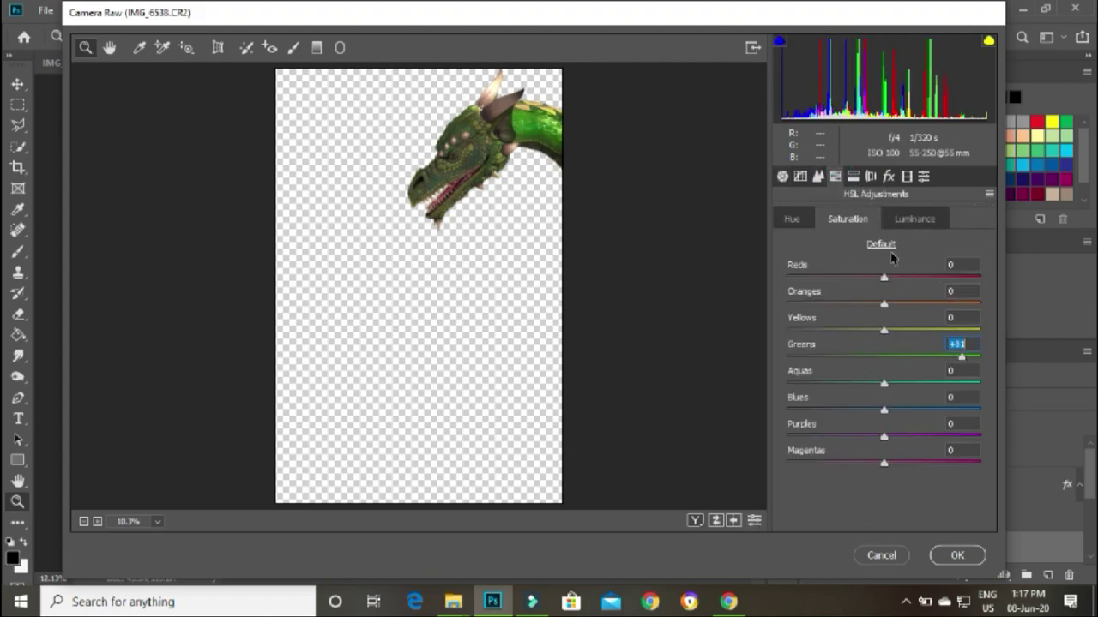
left_click(914, 219)
mouse_move(884, 330)
left_mouse_down()
mouse_move(920, 335)
mouse_move(906, 305)
left_mouse_up()
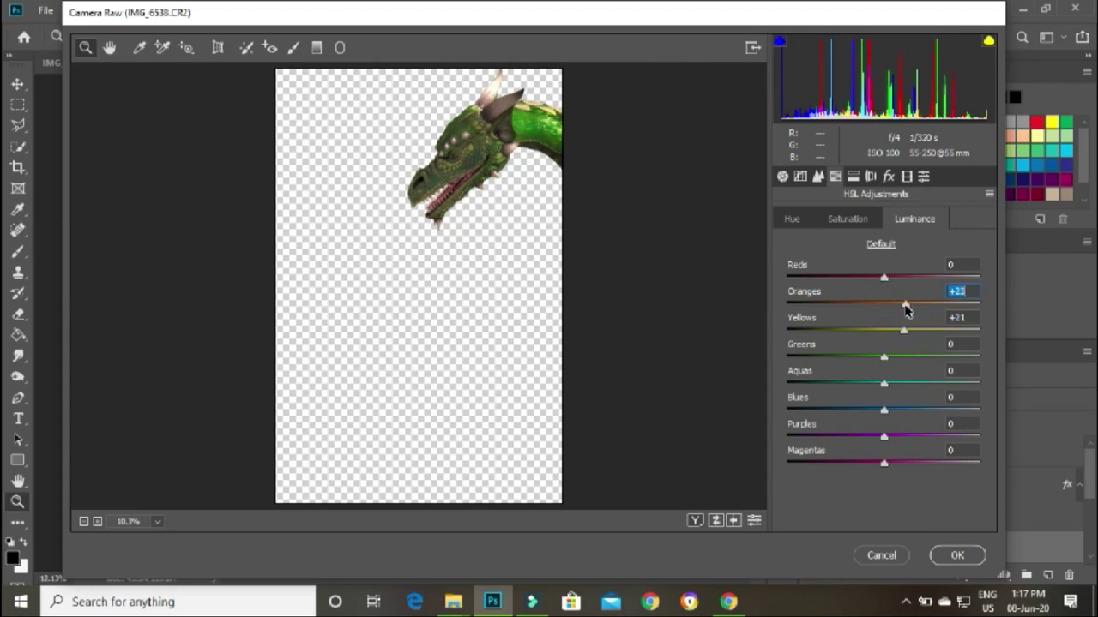
left_click(847, 218)
left_click(884, 331)
left_click(959, 555)
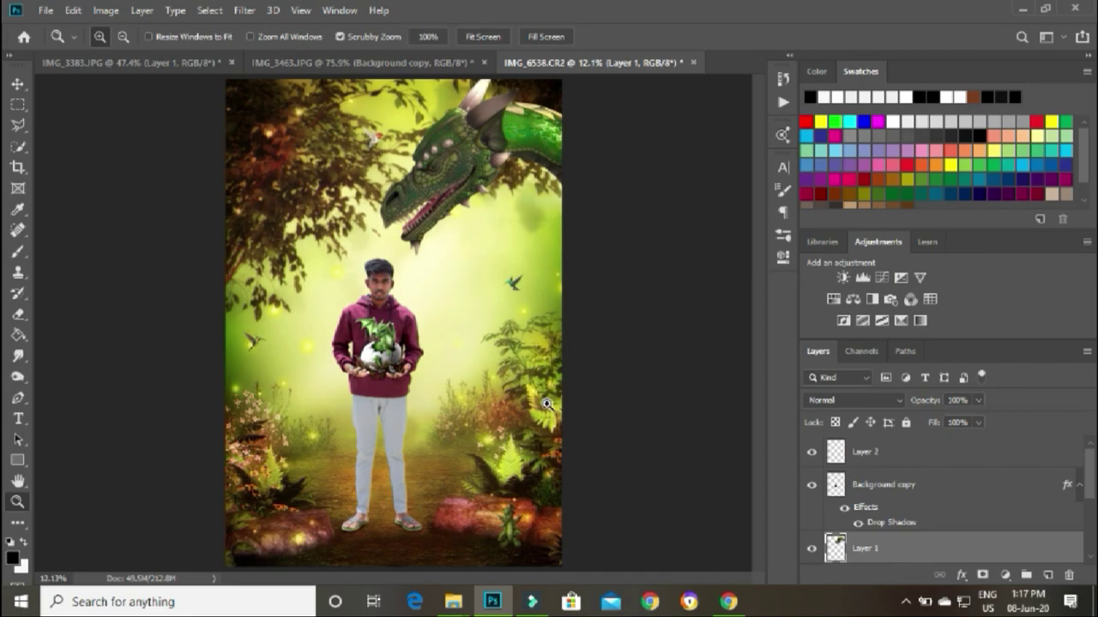
left_click_drag(386, 357, 481, 433)
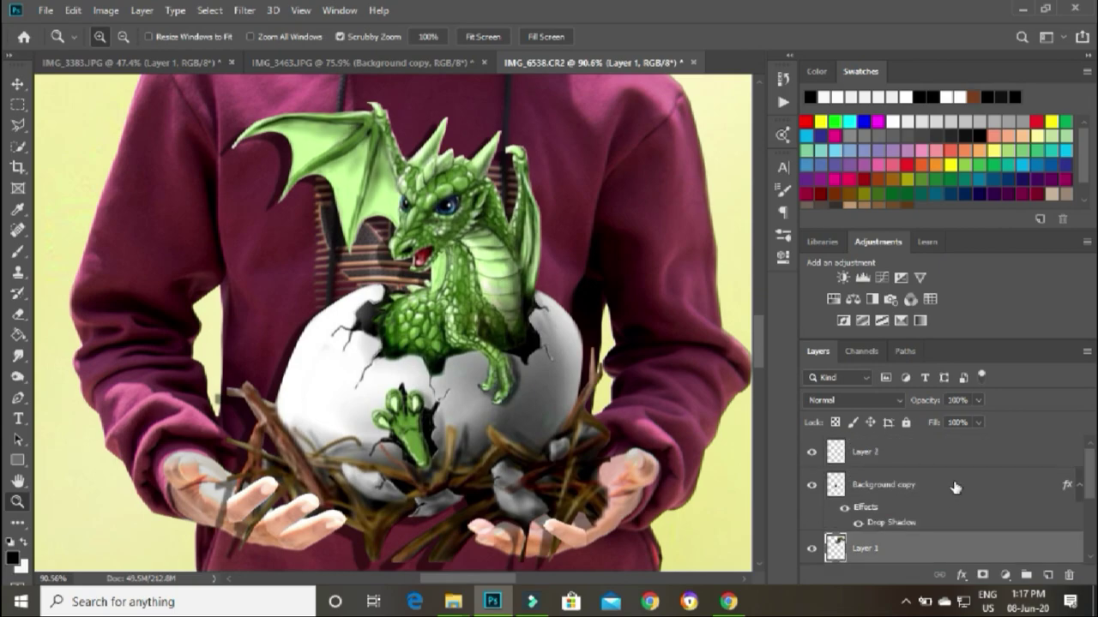
- In Camera Raw on the egg, set Contrast +28, Highlights -100, Clarity +33 and Vibrance +52
left_click(919, 485)
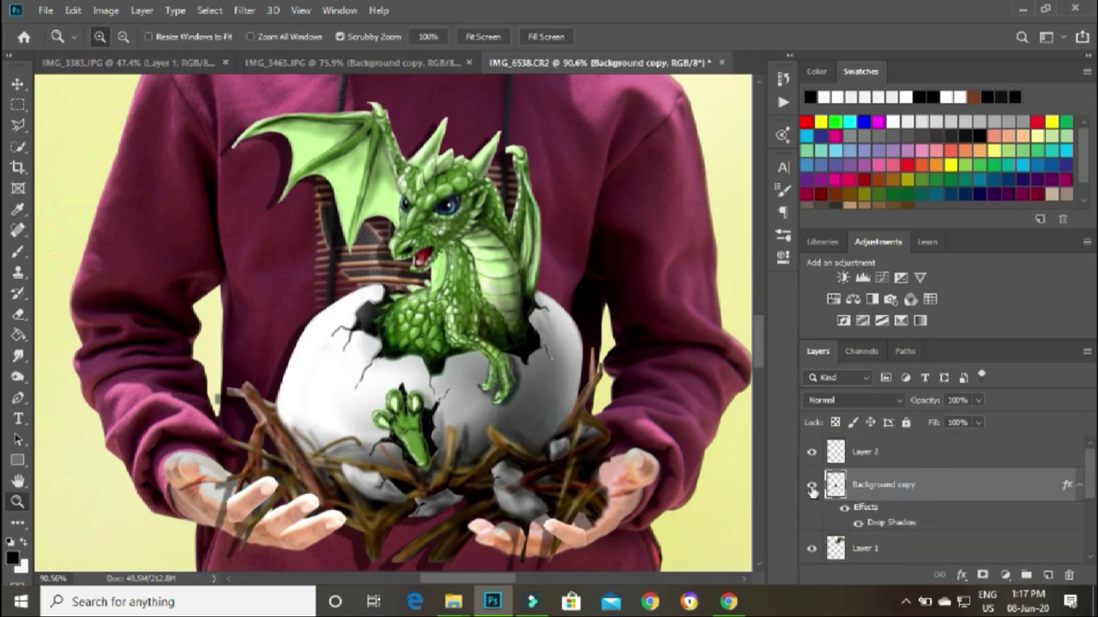
left_click(811, 485)
left_click(812, 486)
left_click(245, 11)
left_click(272, 106)
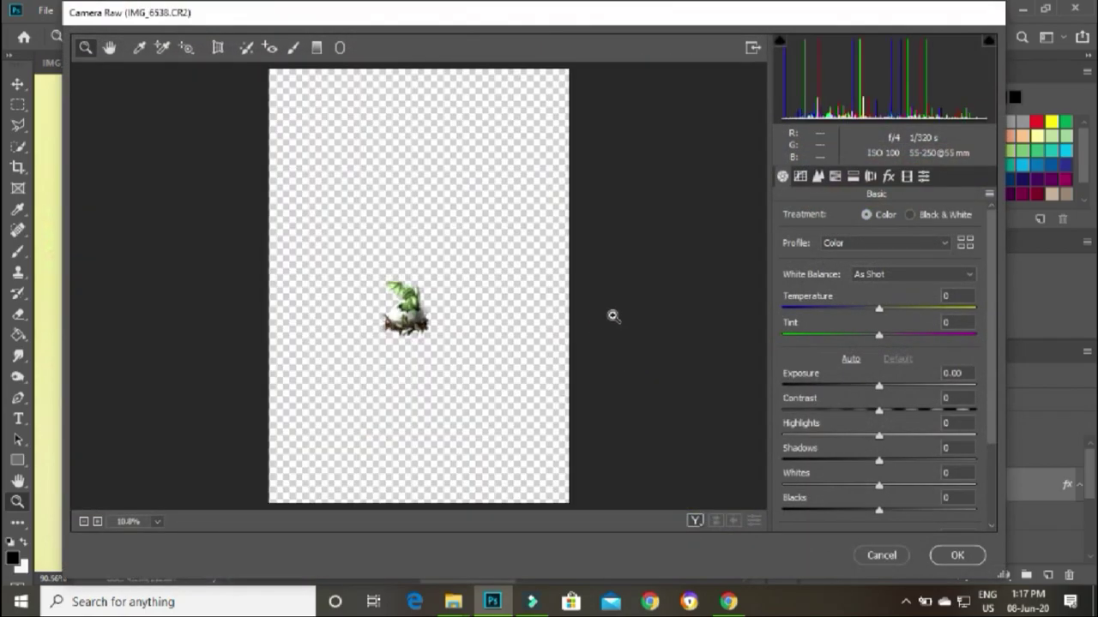
scroll(541, 313, "up", 2)
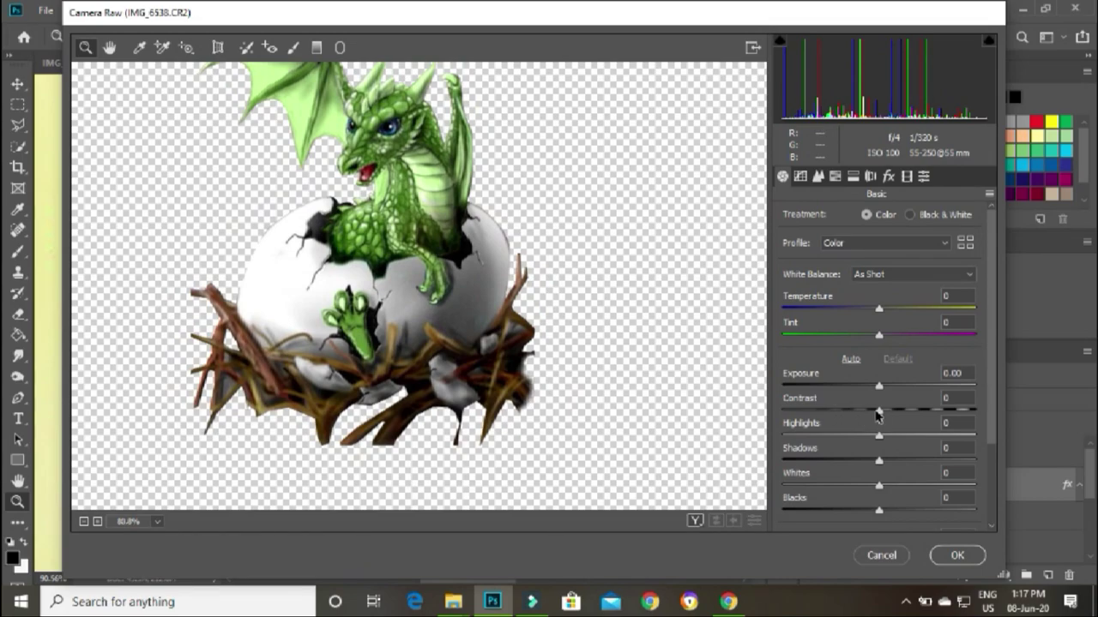
mouse_move(879, 410)
left_mouse_down()
mouse_move(906, 410)
mouse_move(782, 438)
left_mouse_up()
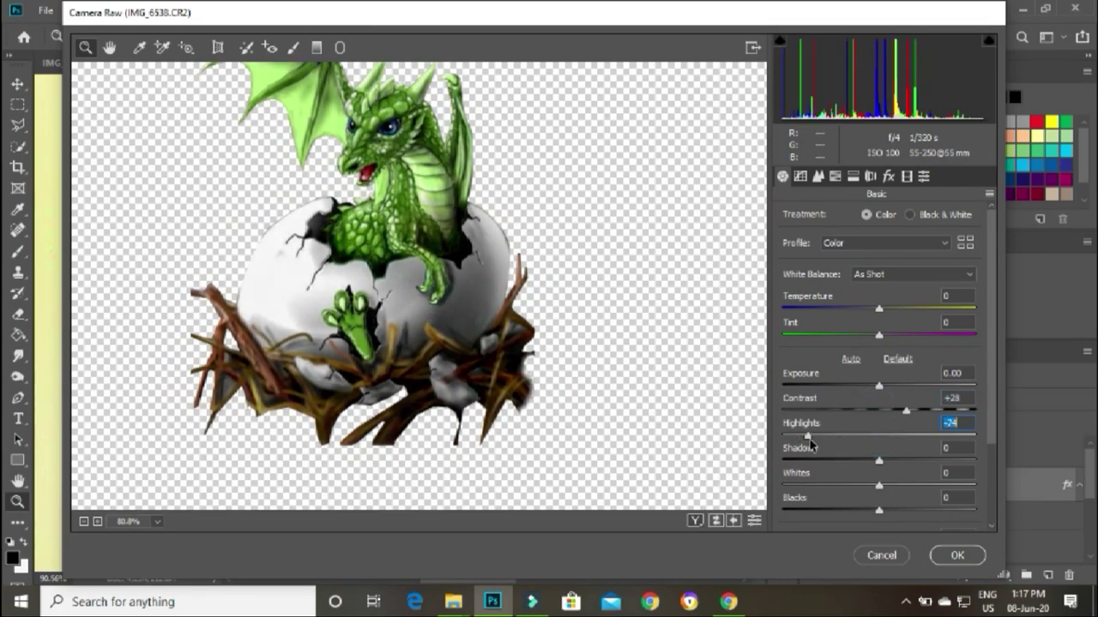
left_click(888, 461)
scroll(884, 463, "down", 1)
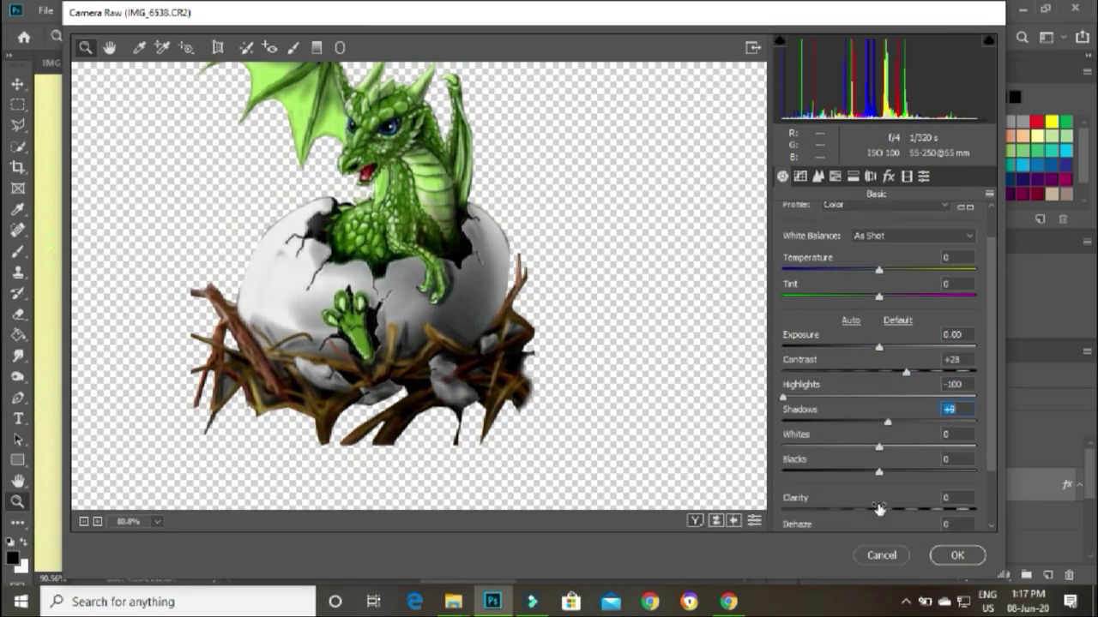
scroll(883, 463, "down", 1)
left_click_drag(880, 471, 910, 471)
left_click(879, 522)
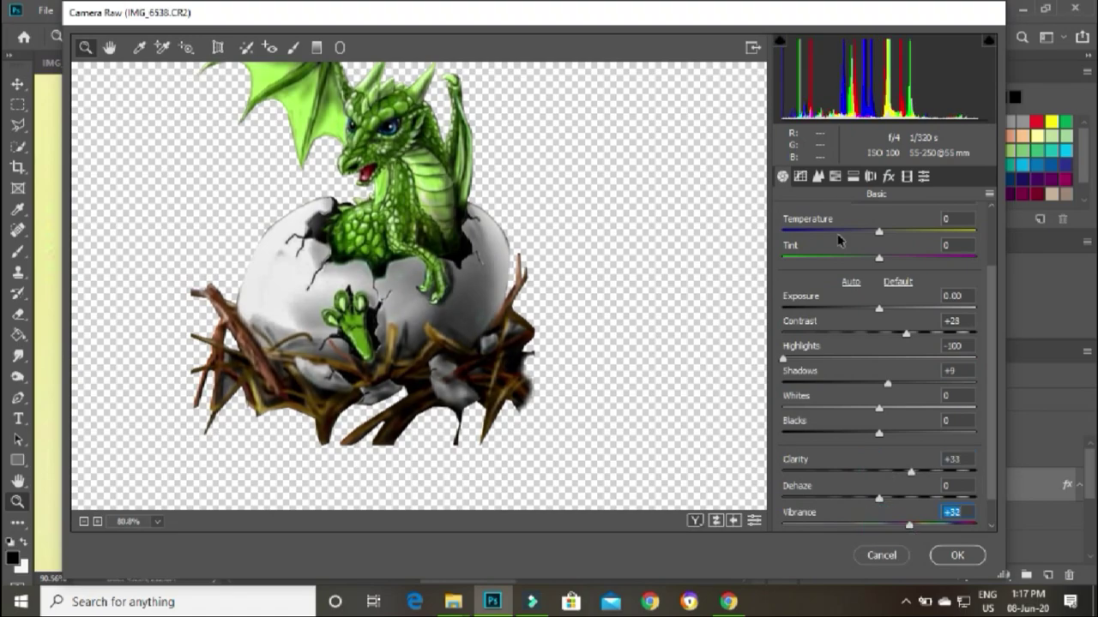
- Darken the yellows and oranges in HSL luminance and apply the egg's grade
left_click(834, 175)
left_click(896, 219)
mouse_move(885, 357)
left_mouse_down()
mouse_move(895, 360)
mouse_move(855, 329)
mouse_move(834, 329)
left_mouse_up()
left_click_drag(884, 304, 846, 304)
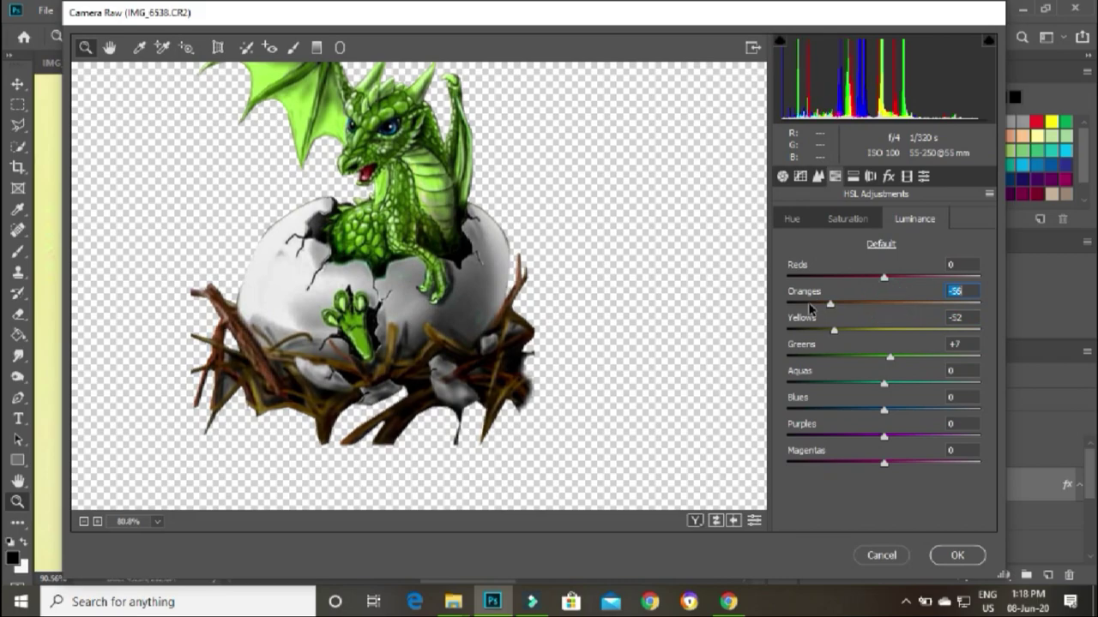
left_click(957, 556)
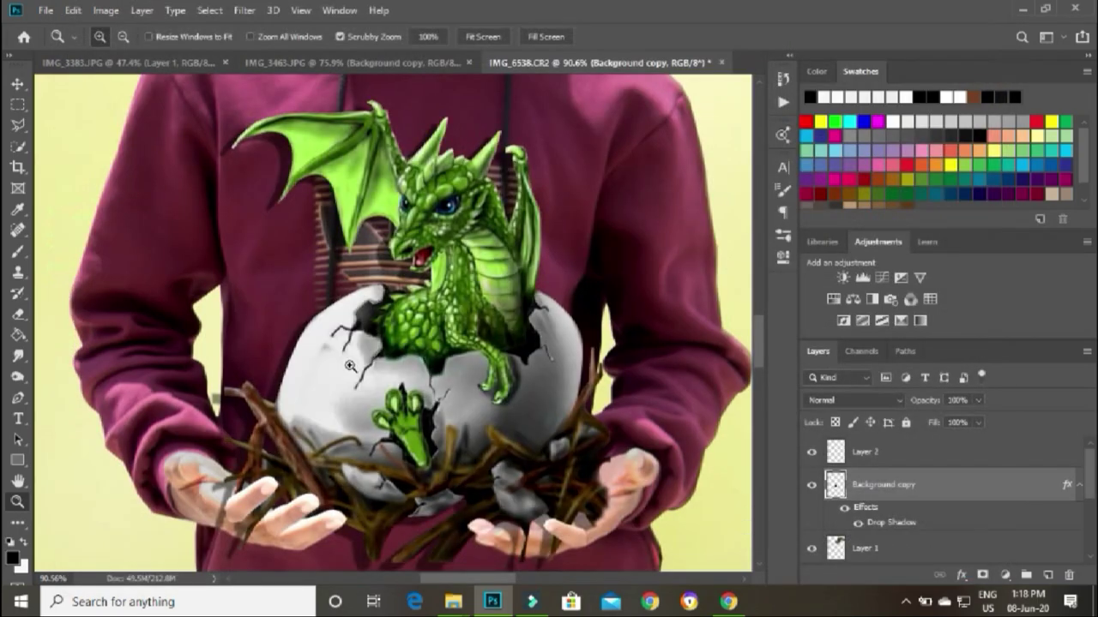
- Fit the image on screen, then zoom in to about 34.8% on the man's feet
right_click(545, 254)
left_click(576, 216)
scroll(898, 512, "down", 2)
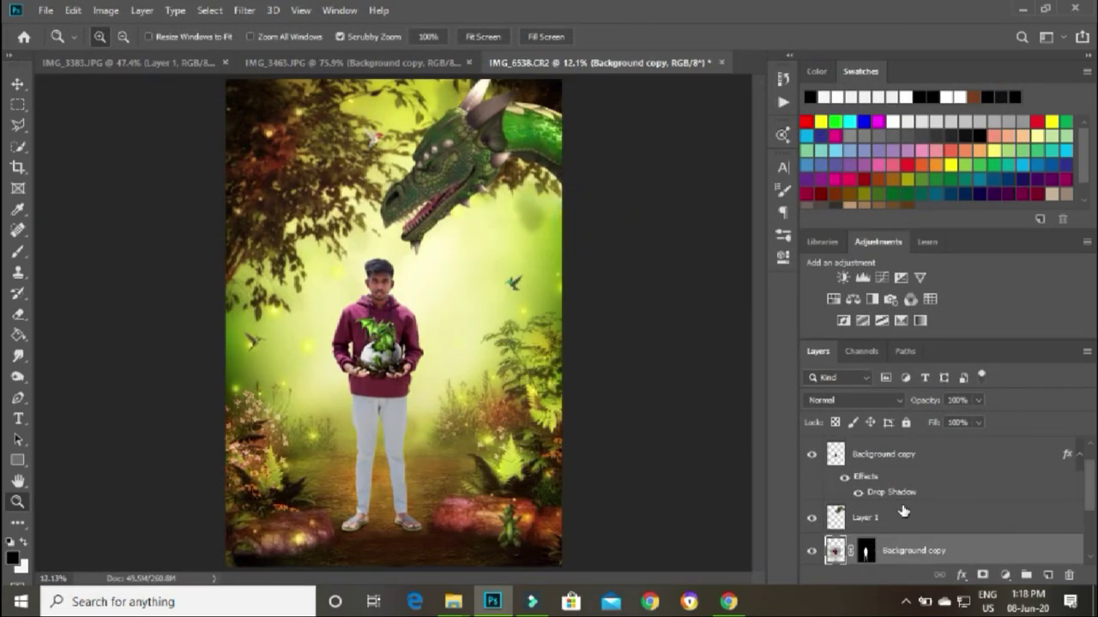
scroll(901, 510, "down", 2)
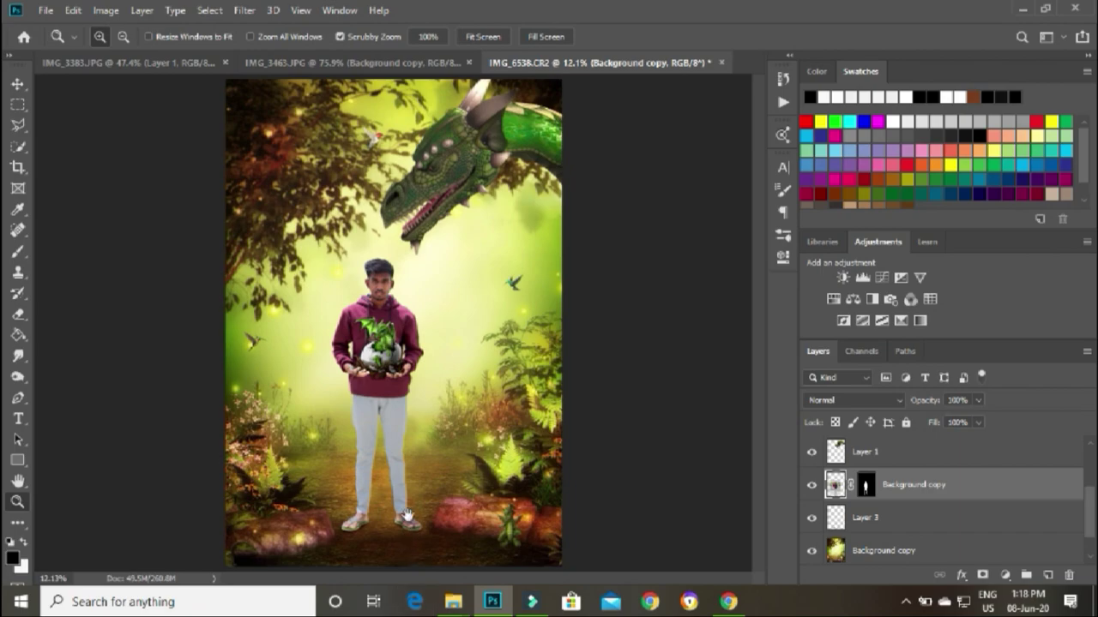
left_click_drag(392, 534, 453, 533)
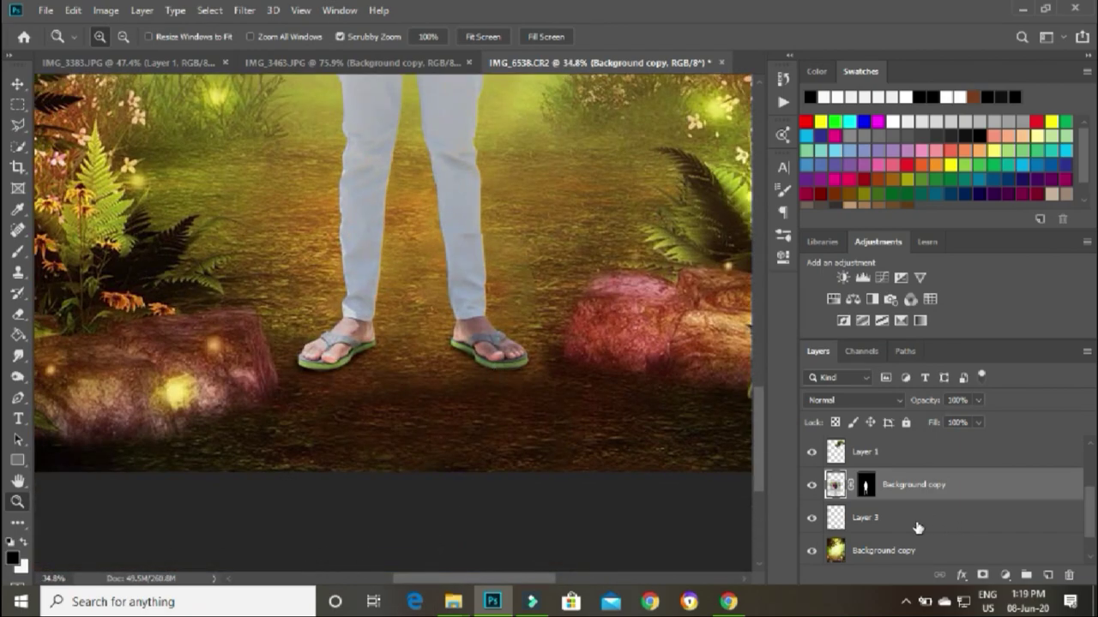
- Add Layer 4 beneath the man's layer and paint black under his feet with a 228 px brush
left_click(1045, 576)
left_click_drag(933, 508, 933, 539)
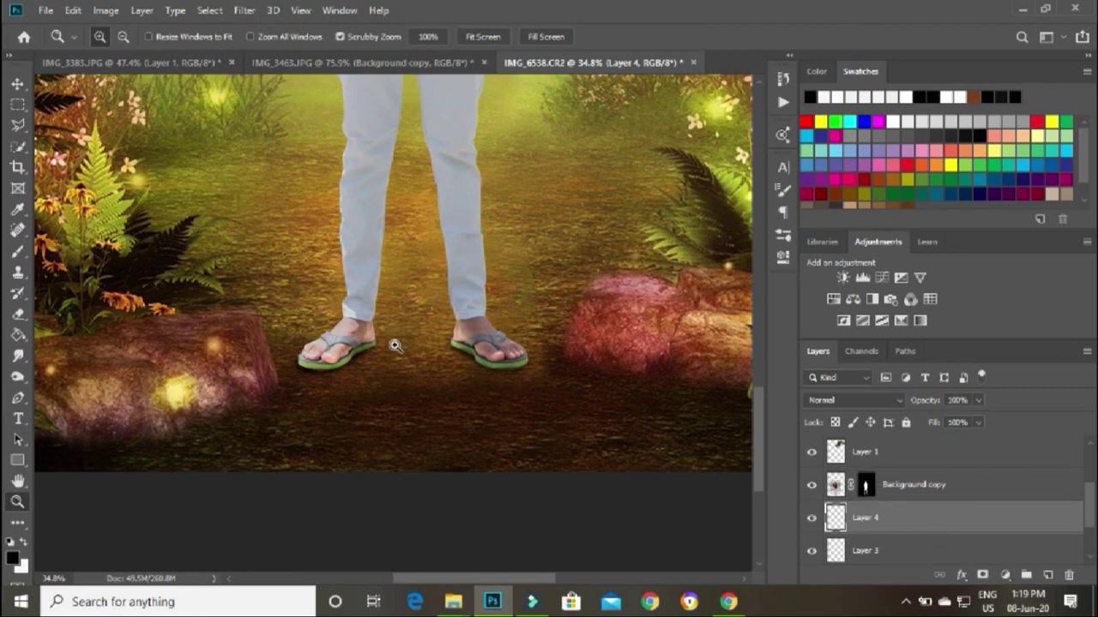
left_click(17, 251)
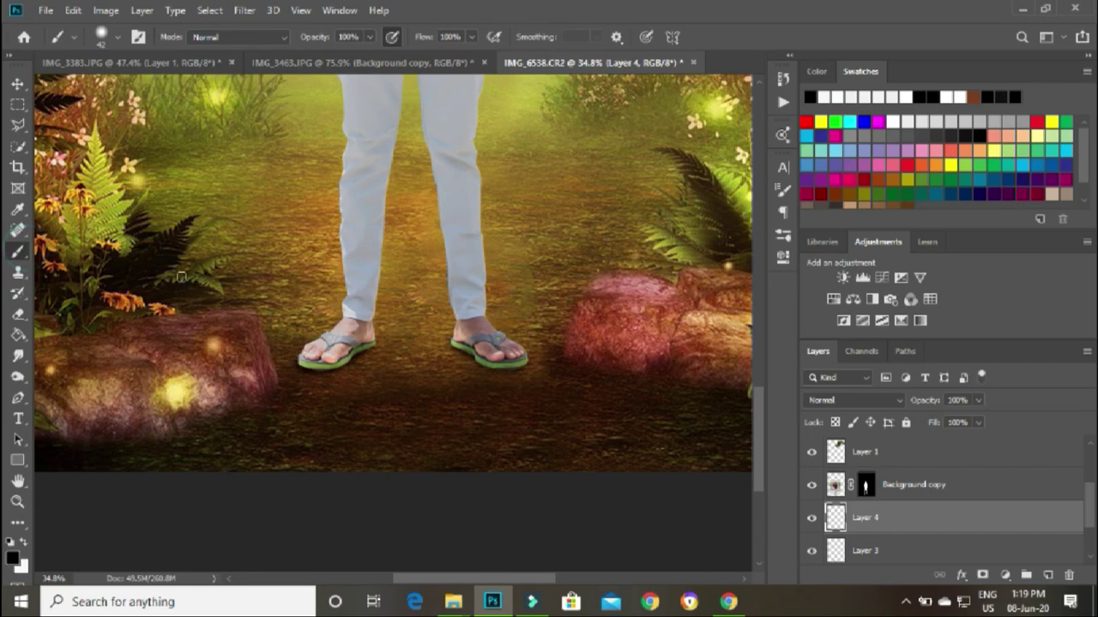
right_click(328, 258)
left_click_drag(420, 297, 467, 297)
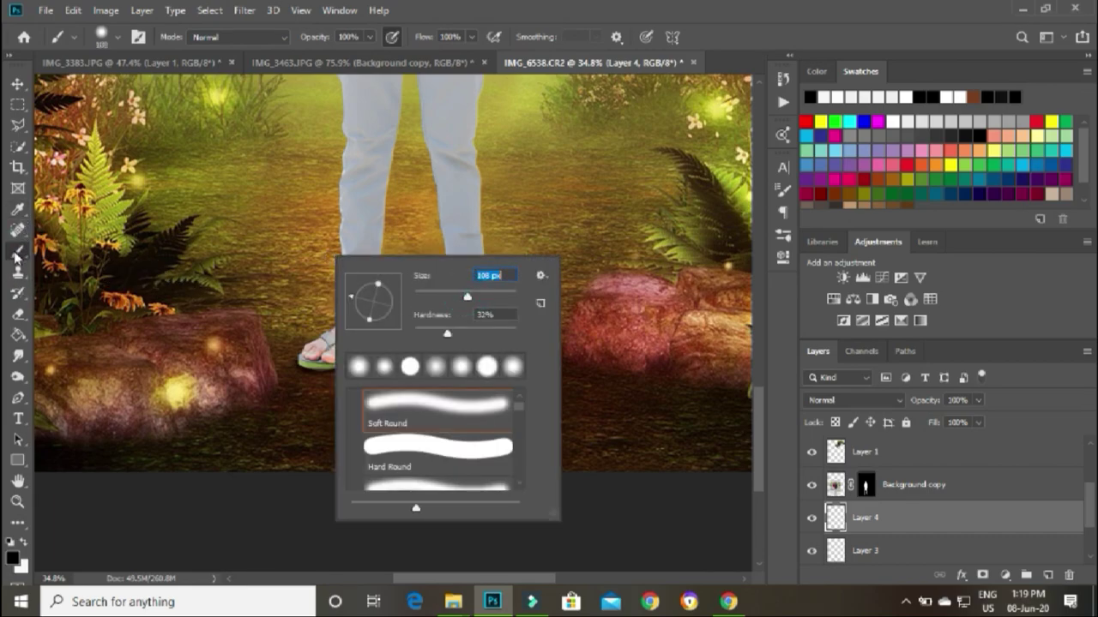
left_click_drag(468, 297, 492, 297)
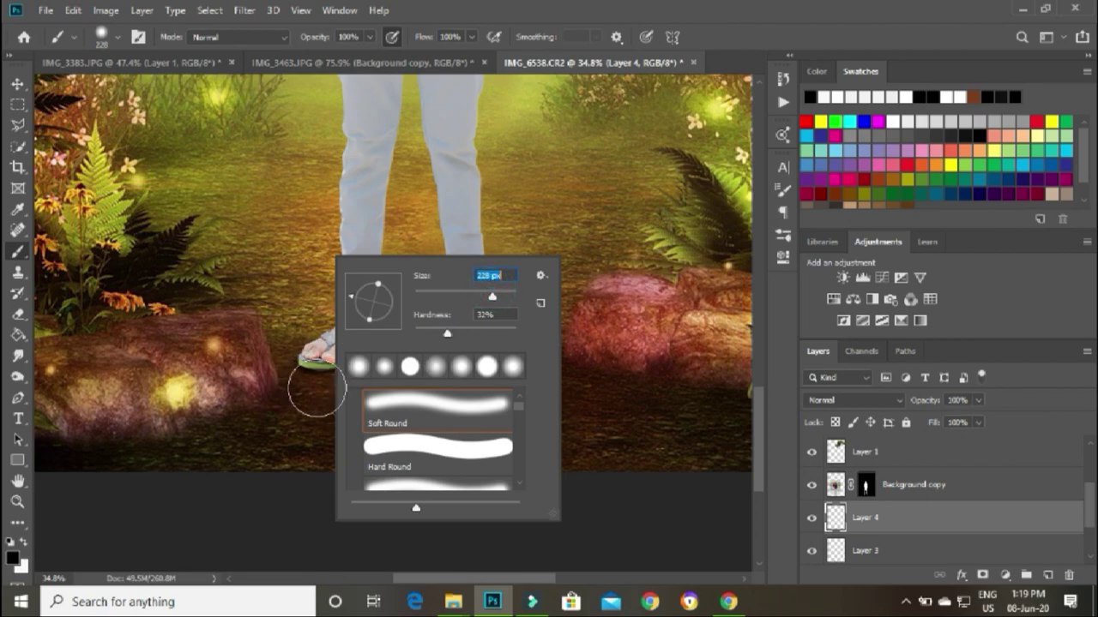
left_click(317, 391)
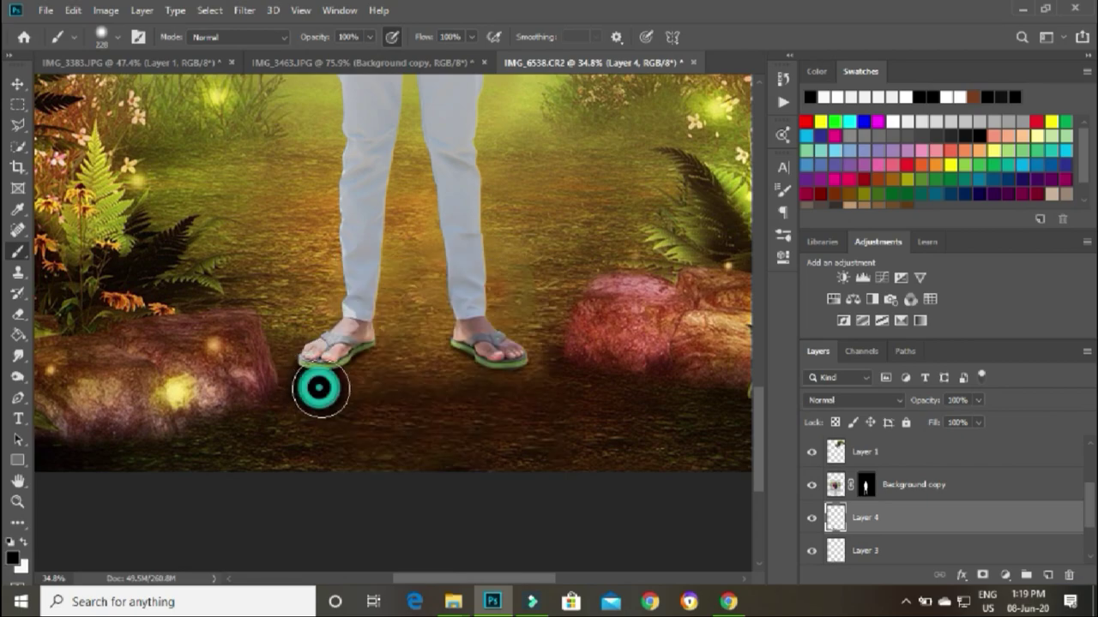
mouse_move(318, 388)
left_mouse_down()
mouse_move(435, 393)
mouse_move(406, 480)
mouse_move(481, 446)
left_mouse_up()
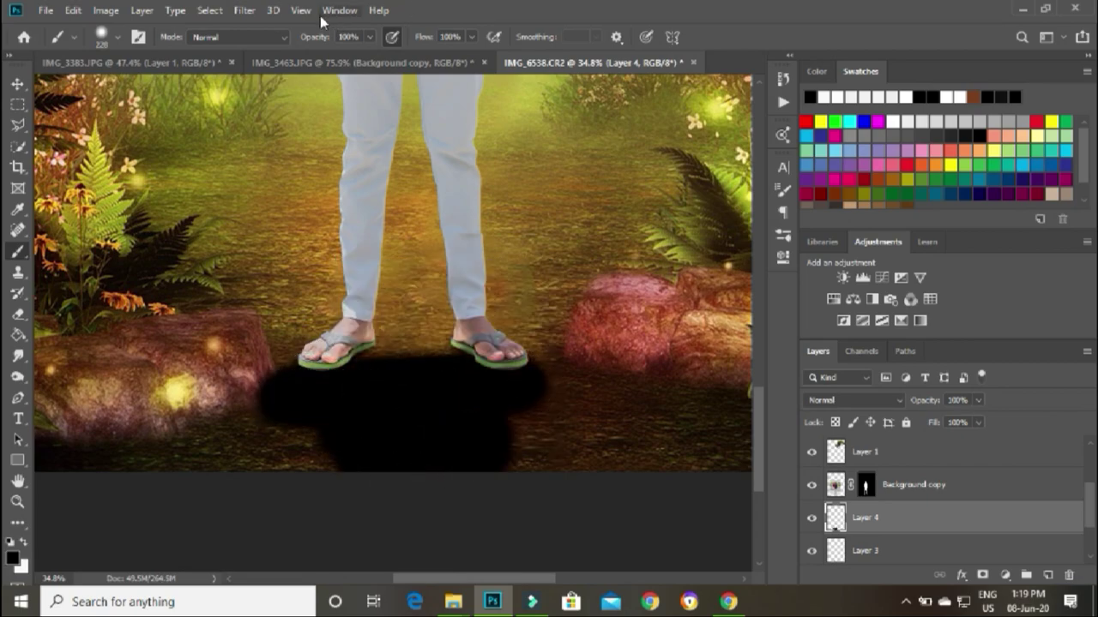
left_click(257, 11)
mouse_move(253, 192)
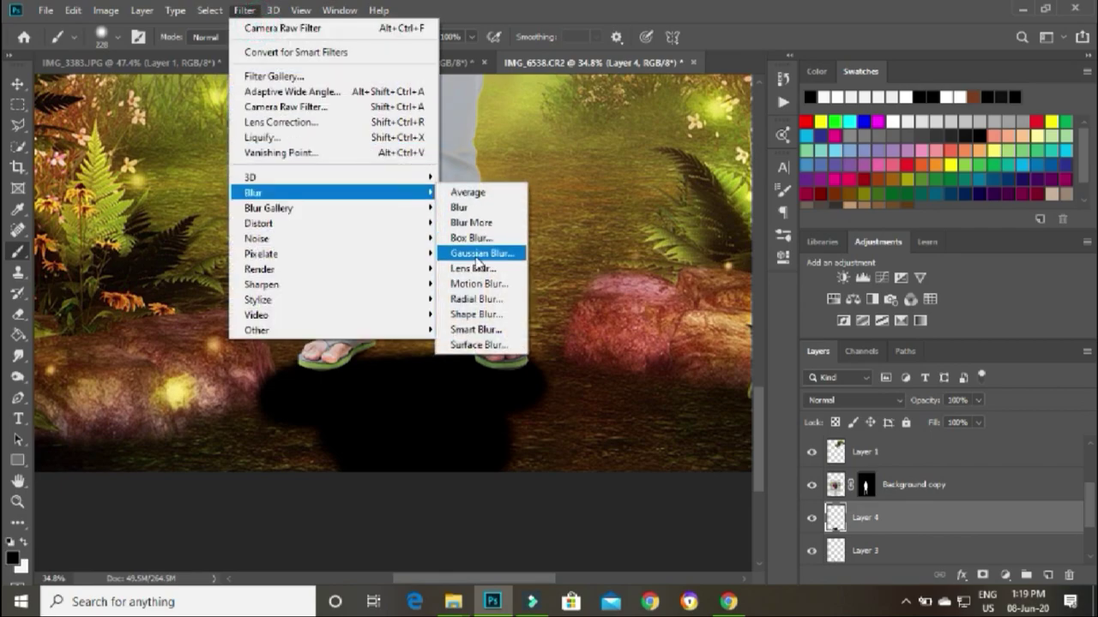
- Blur Layer 4's shadow with a 118.7 px Gaussian Blur and set it to 49% opacity
left_click(477, 254)
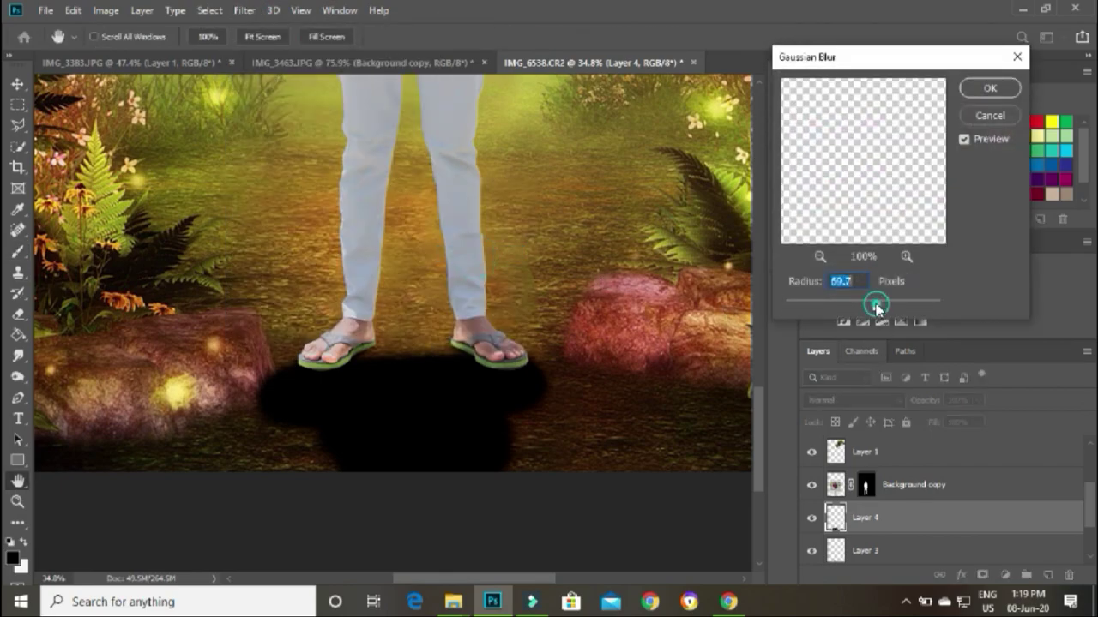
left_click_drag(877, 306, 889, 309)
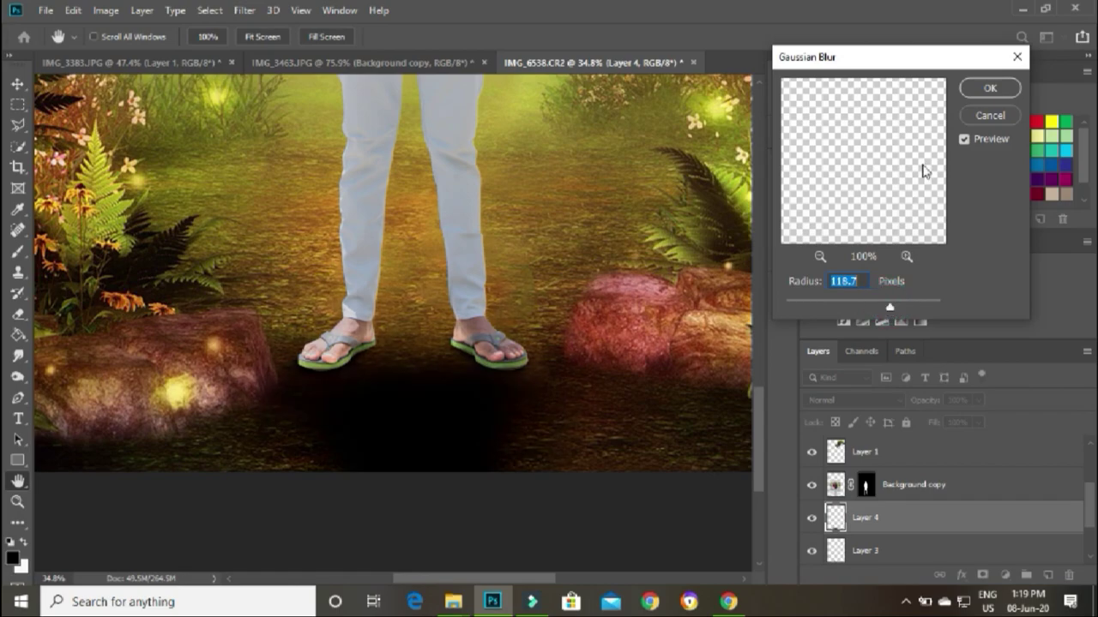
left_click(983, 89)
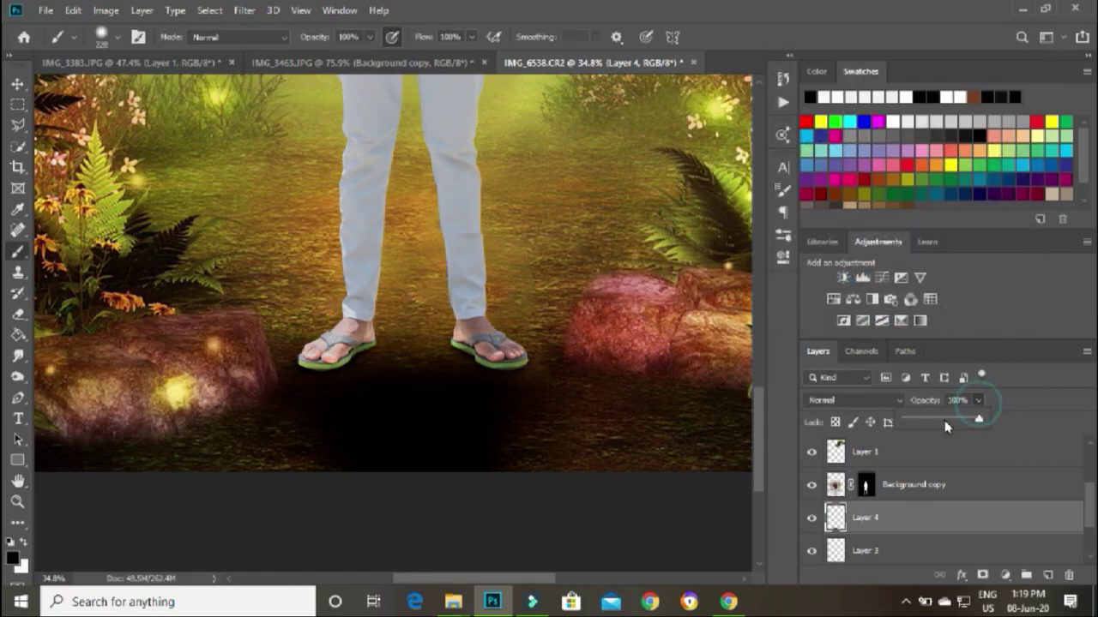
left_click(944, 426)
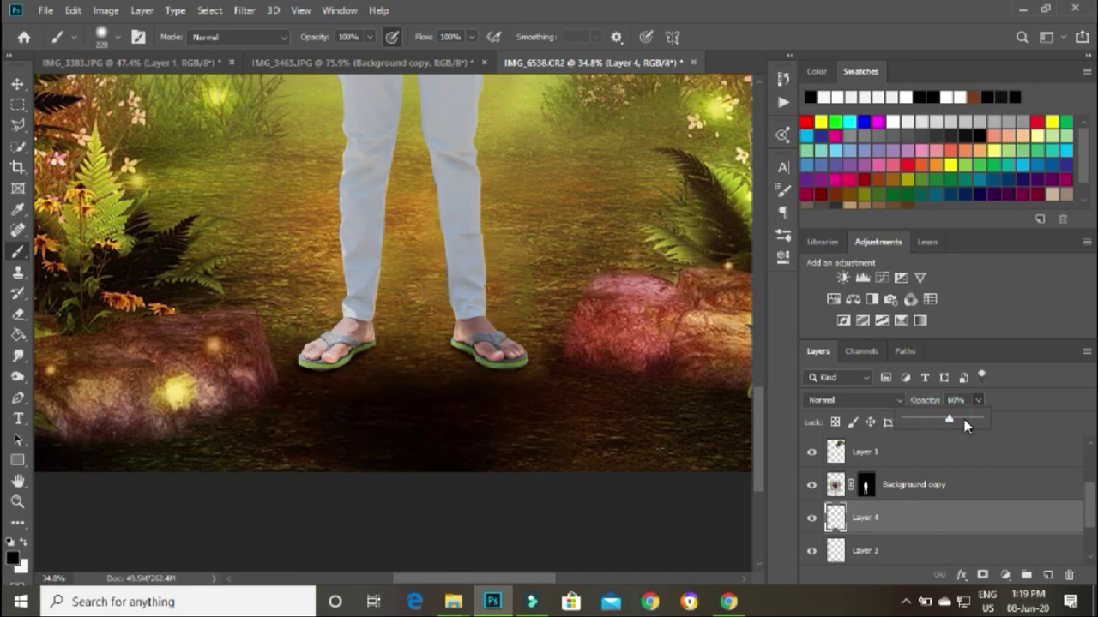
left_click_drag(942, 420, 943, 417)
key("z")
key("ctrl+0")
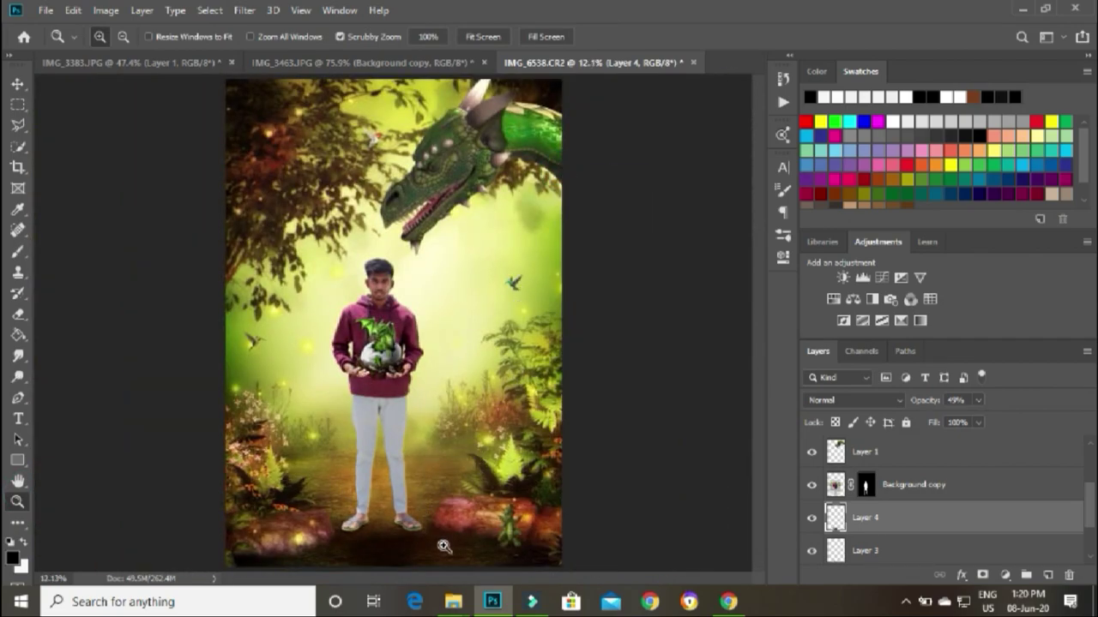
- Select the Burn Tool from the Dodge flyout and zoom in on the hoodie shoulder
left_click(18, 378)
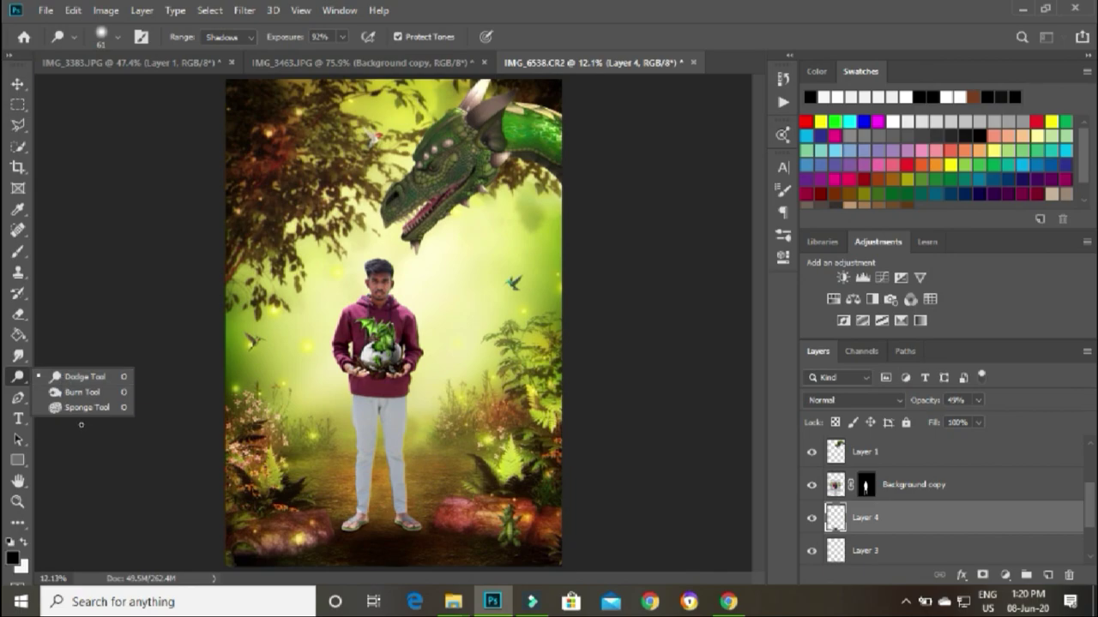
left_click(82, 391)
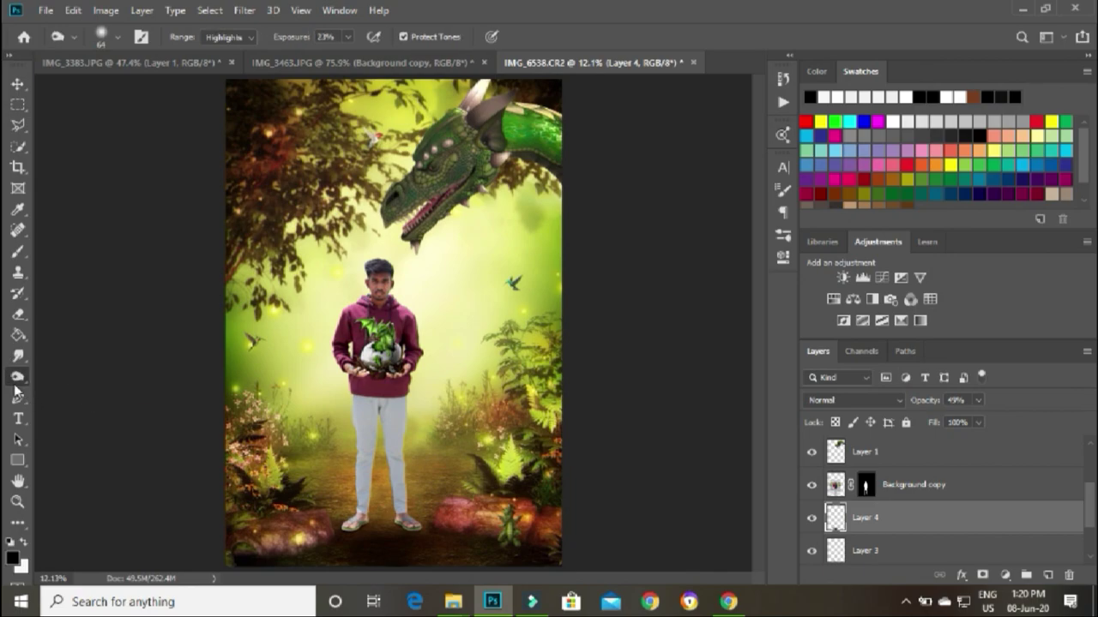
left_click(17, 501)
left_click_drag(391, 354, 446, 354)
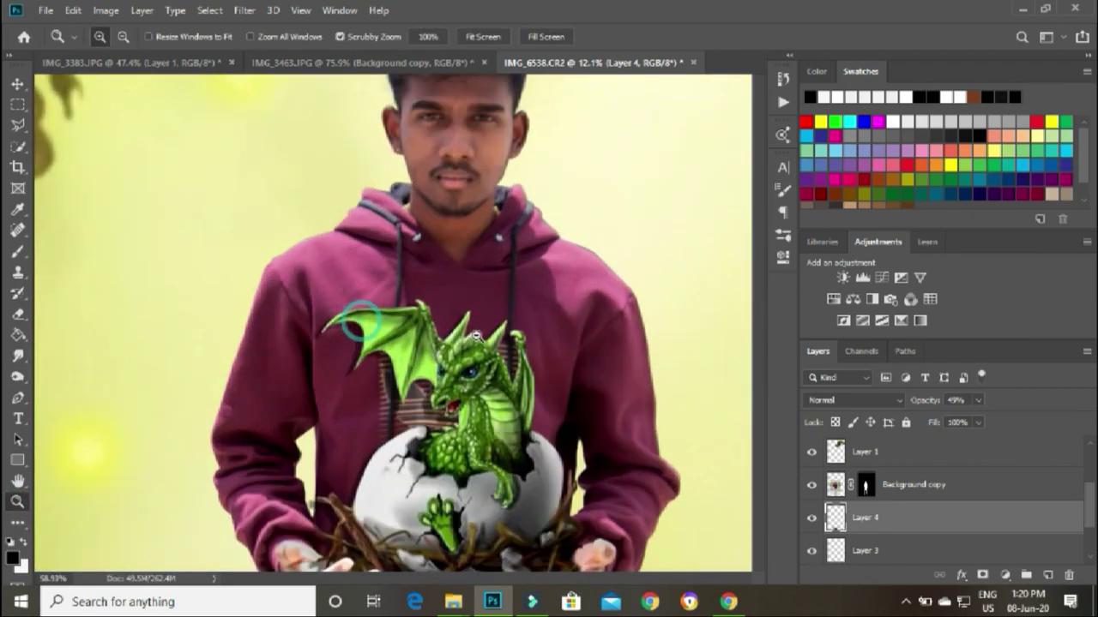
left_click_drag(400, 289, 446, 303)
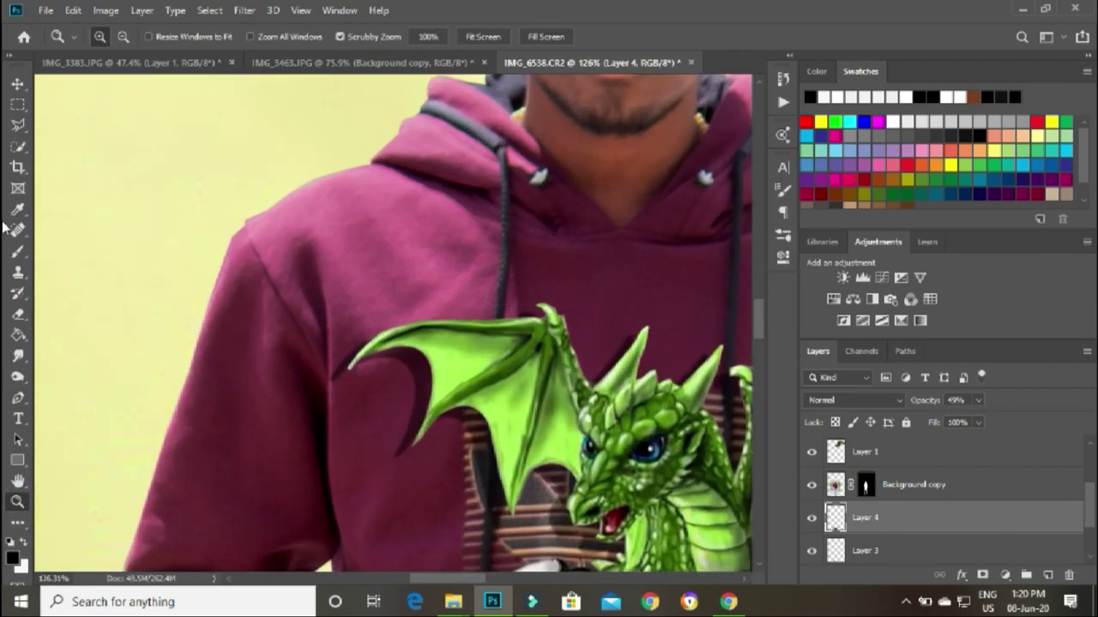
- Set the Burn tool to 48% exposure, Highlights range and a 92-pixel brush
left_click(18, 377)
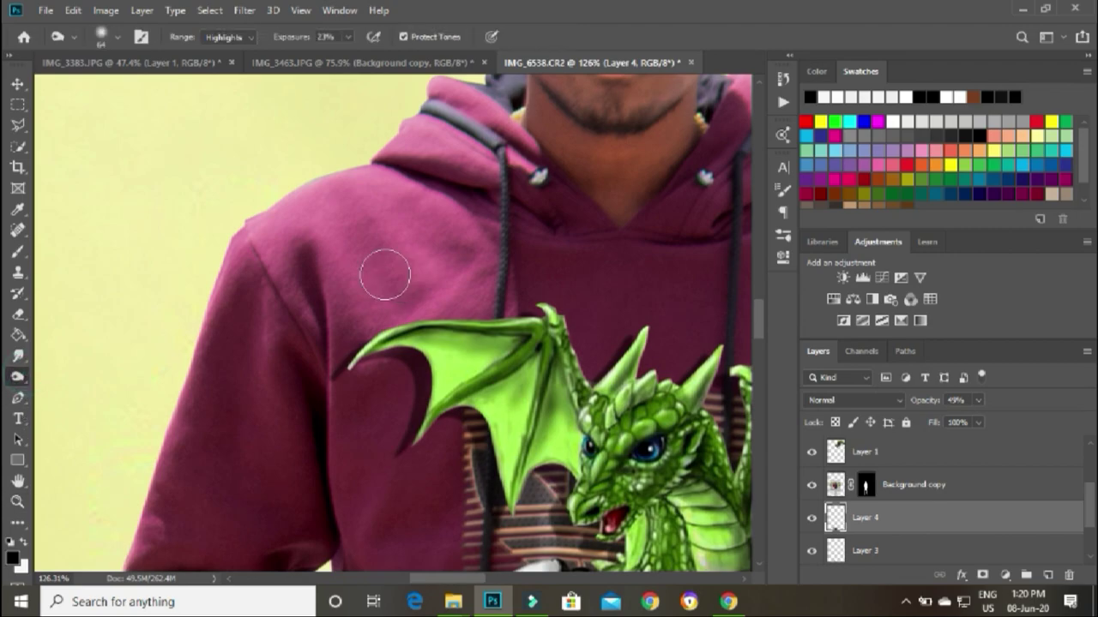
left_click(348, 37)
left_click(367, 55)
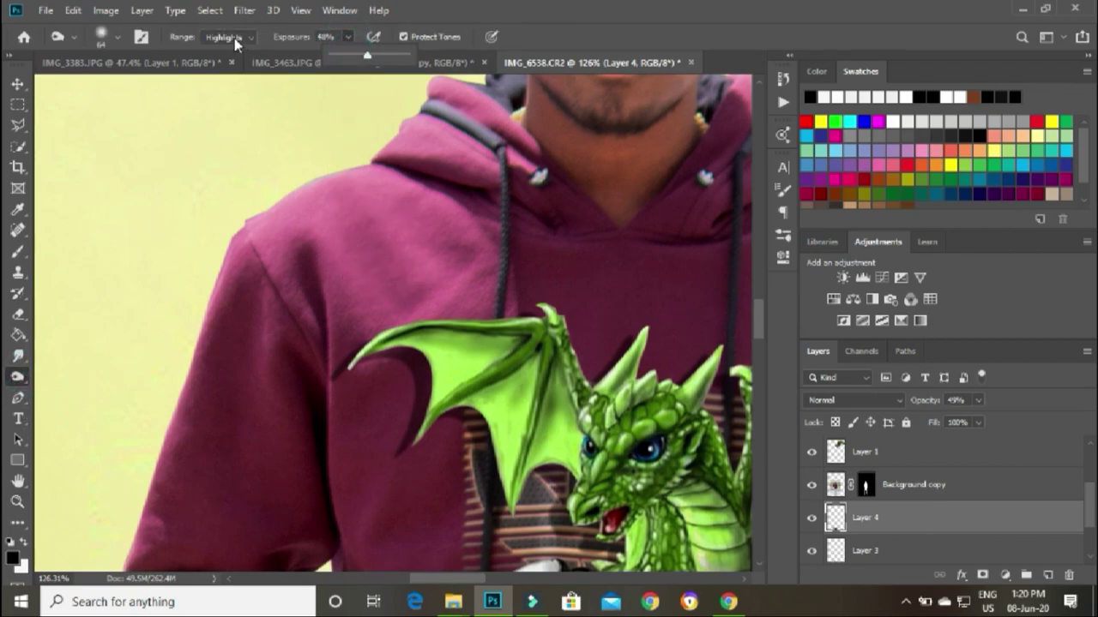
left_click(235, 39)
left_click(225, 73)
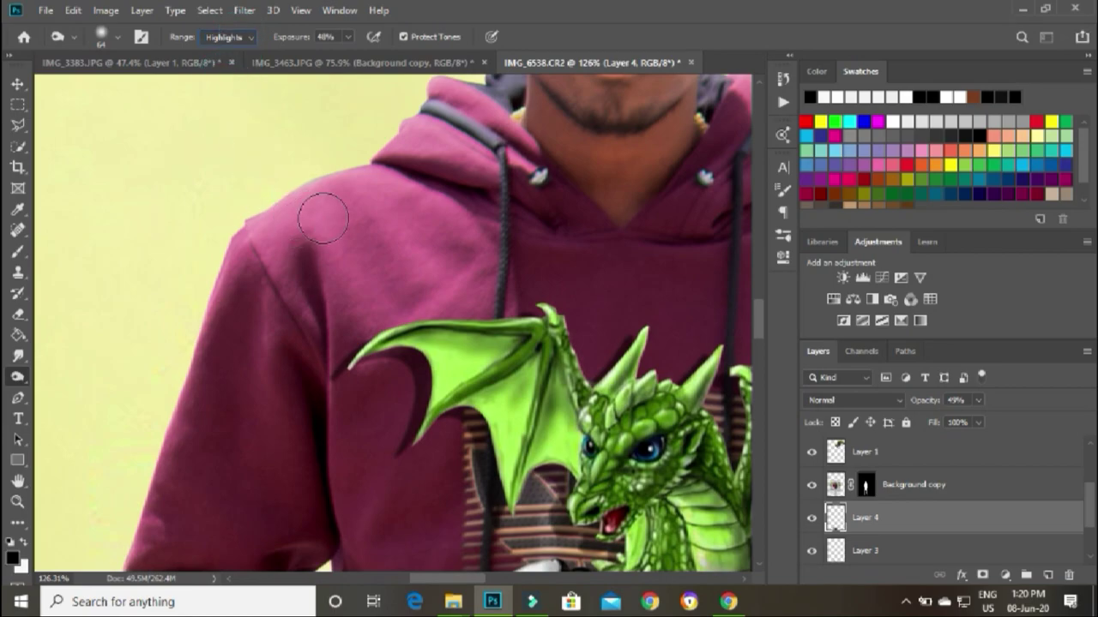
right_click(324, 219)
left_click_drag(446, 257, 461, 257)
left_click(358, 198)
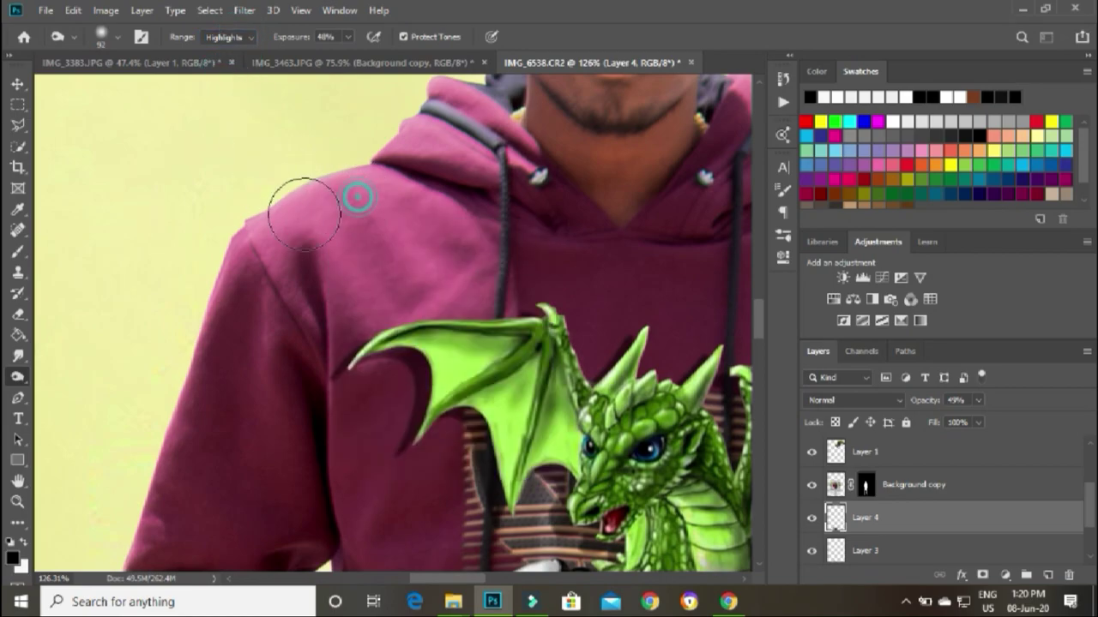
- On Background copy, burn along the edges of the hoodie shoulder and sleeve
left_click(917, 487)
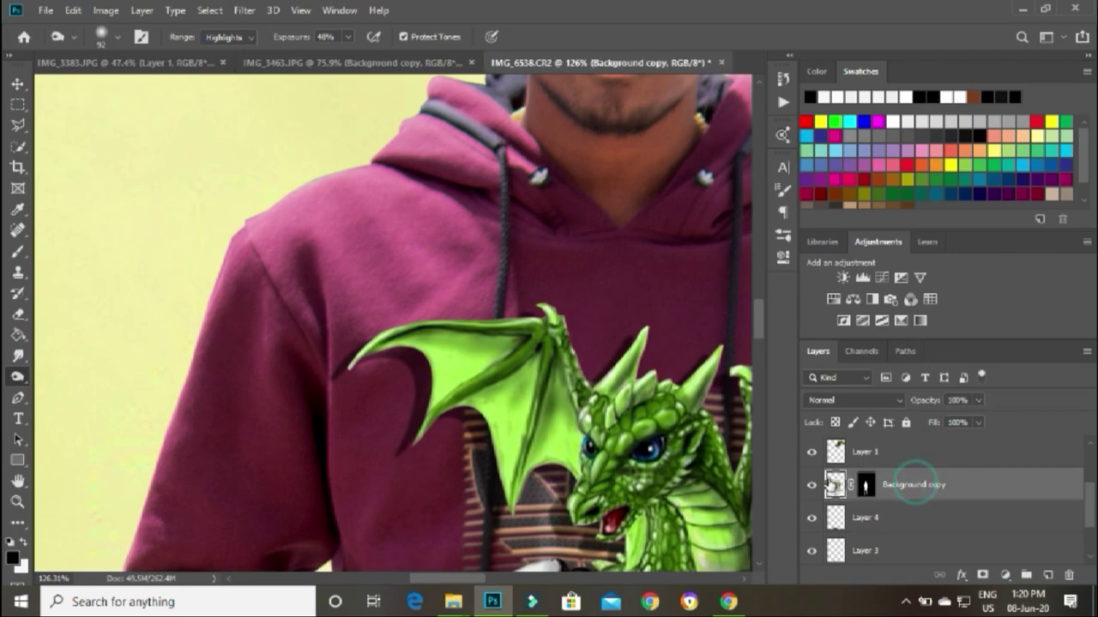
left_click_drag(389, 196, 266, 263)
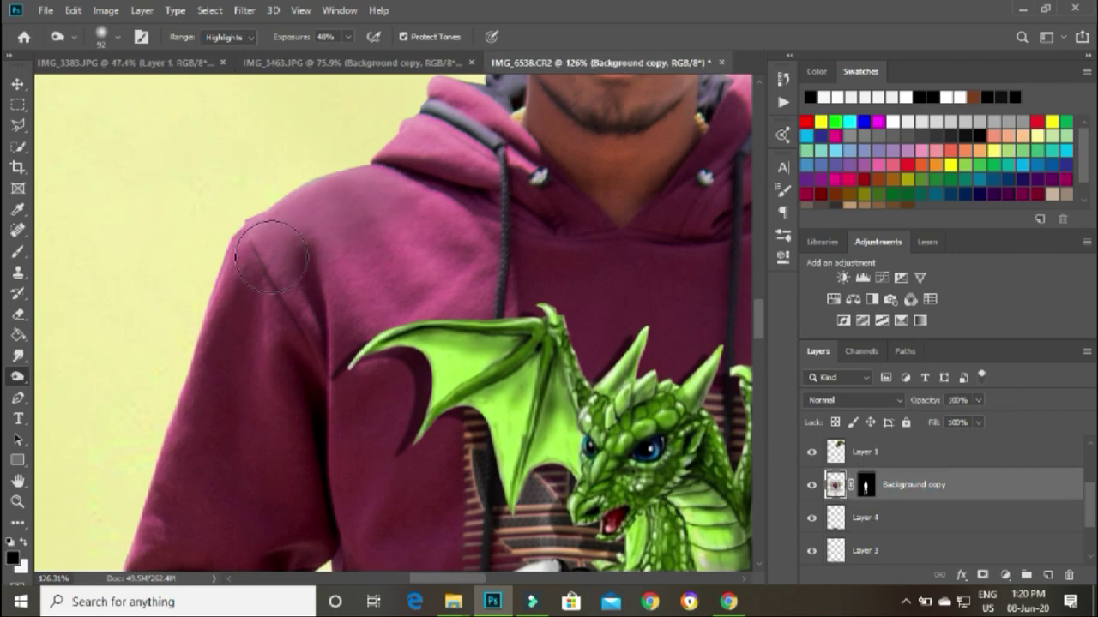
left_click_drag(358, 309, 380, 237)
left_click_drag(229, 385, 245, 262)
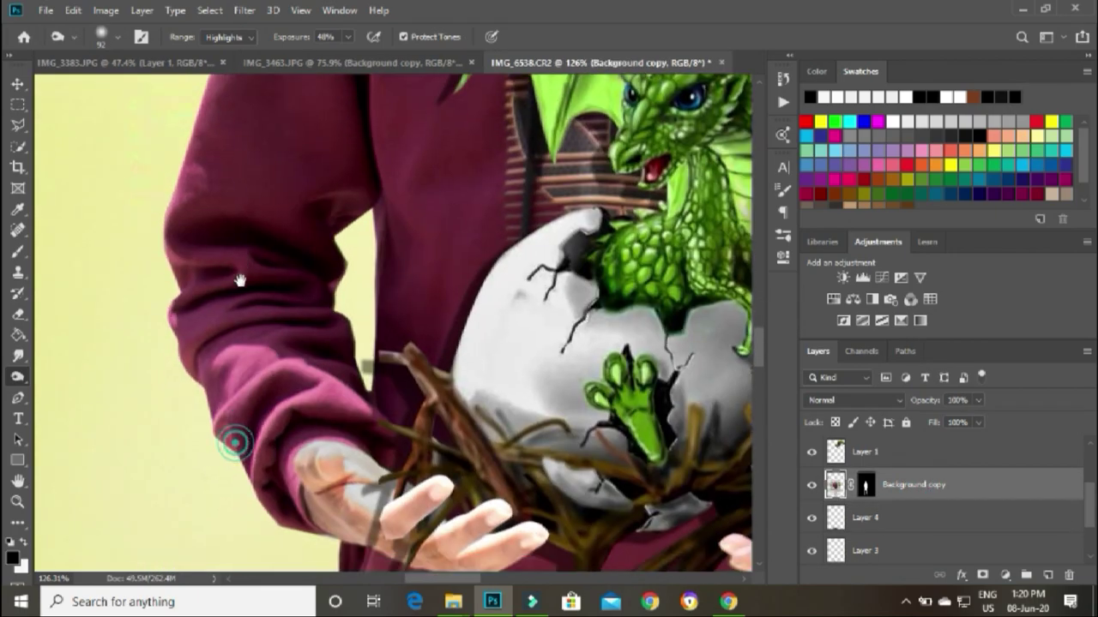
left_click_drag(235, 436, 253, 287)
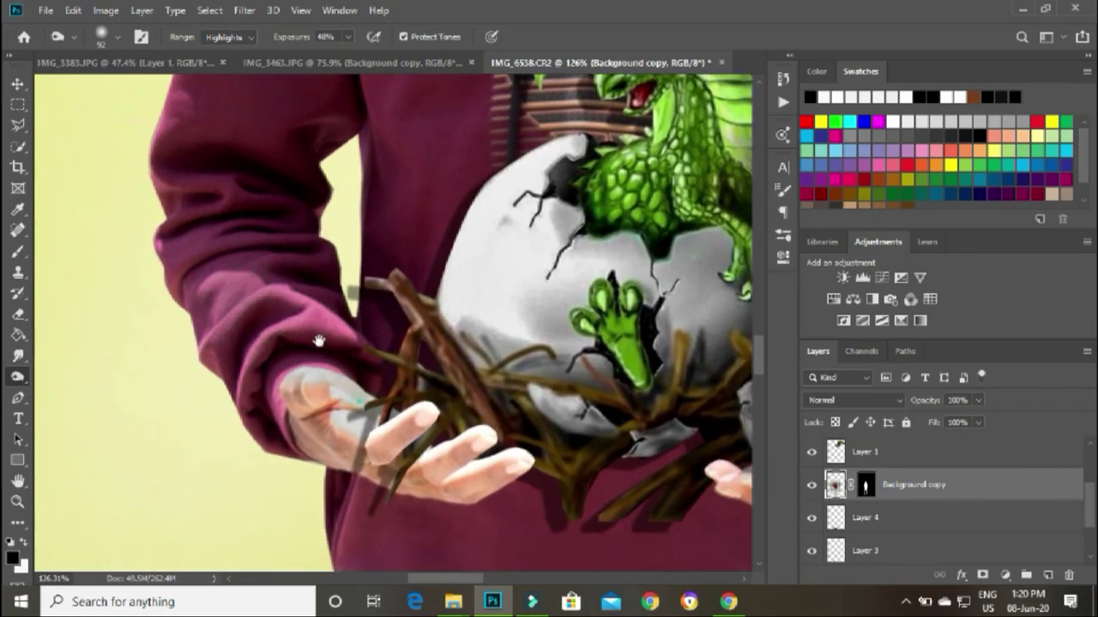
left_click_drag(427, 437, 333, 296)
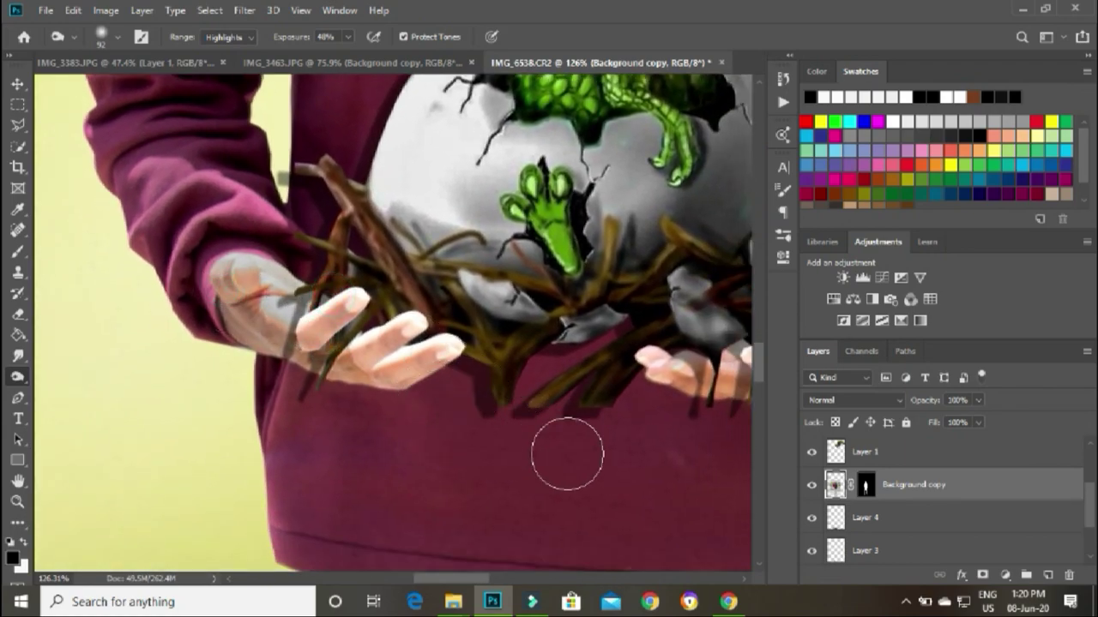
key("ctrl+z")
key("ctrl+z")
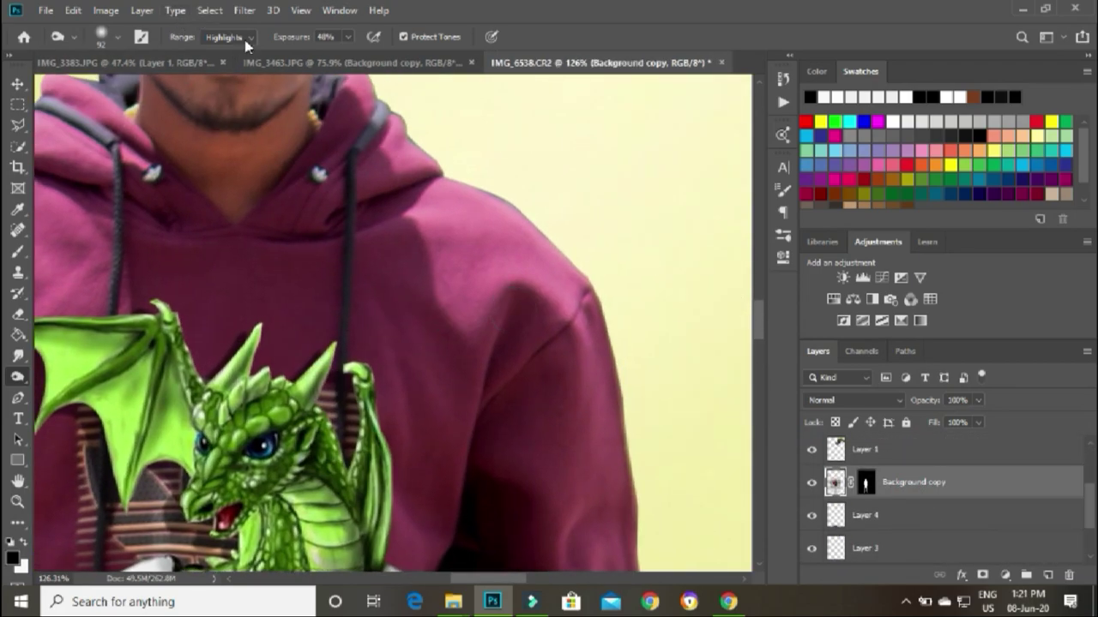
- Switch the Burn range to Midtones and frame the jeans, then the man's face
left_click(245, 38)
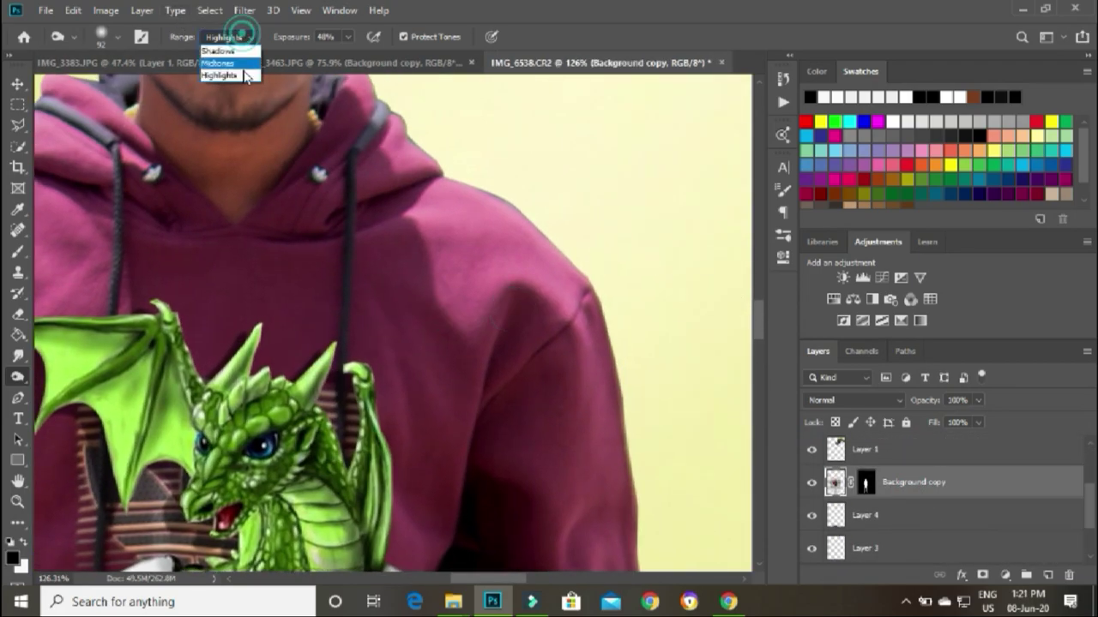
left_click(225, 54)
scroll(389, 264, "down", 5)
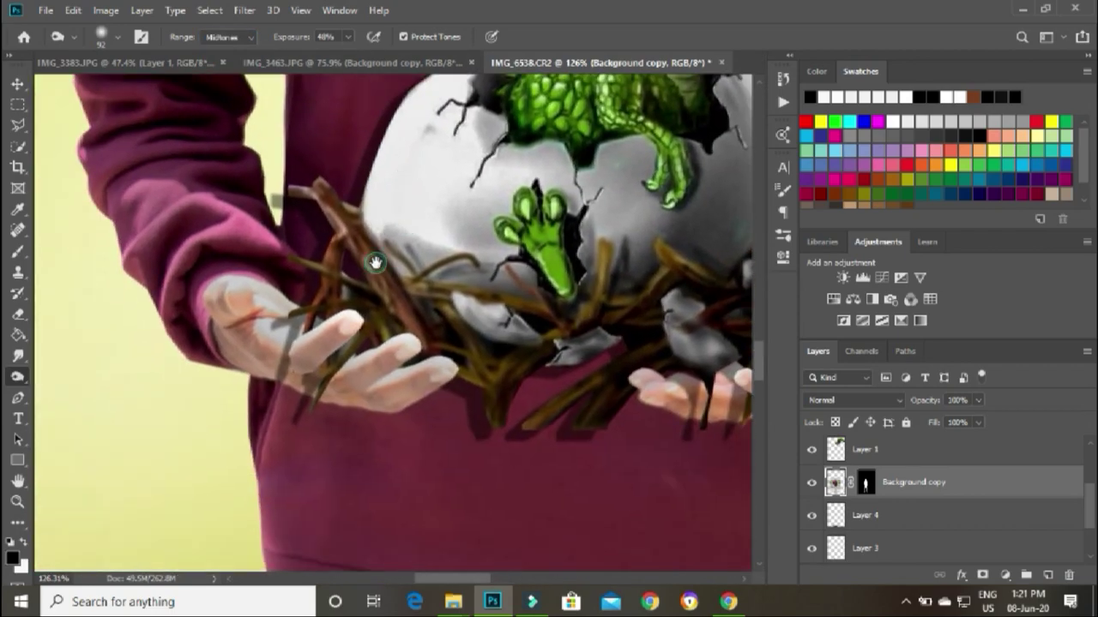
scroll(400, 238, "down", 5)
scroll(400, 238, "right", 5)
scroll(457, 309, "down", 3)
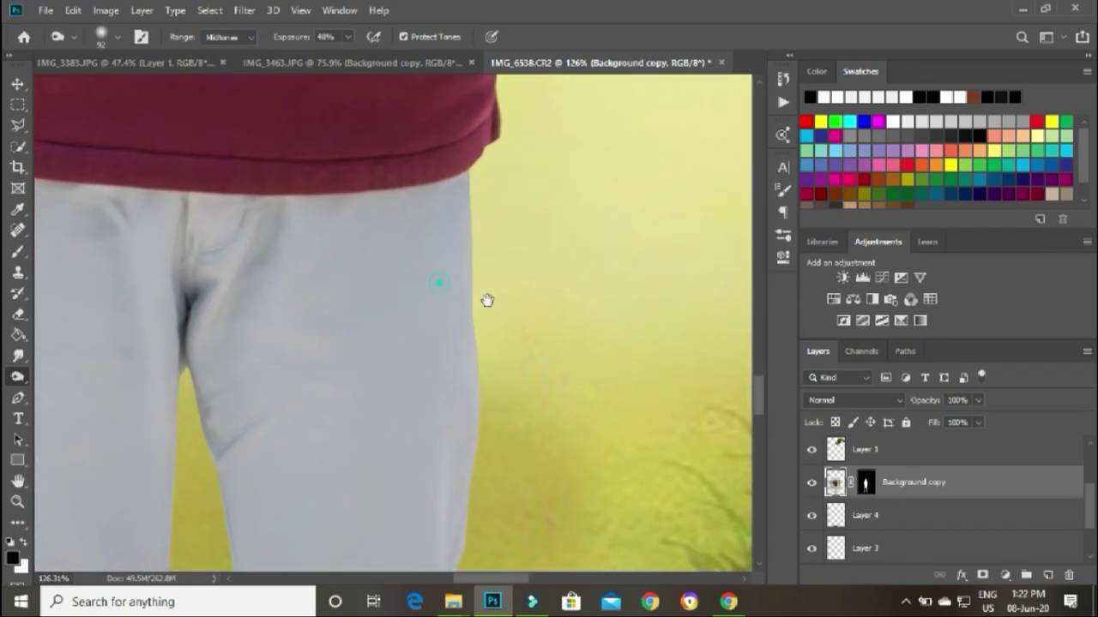
scroll(485, 299, "left", 5)
scroll(455, 205, "up", 2)
left_click_drag(279, 356, 286, 257)
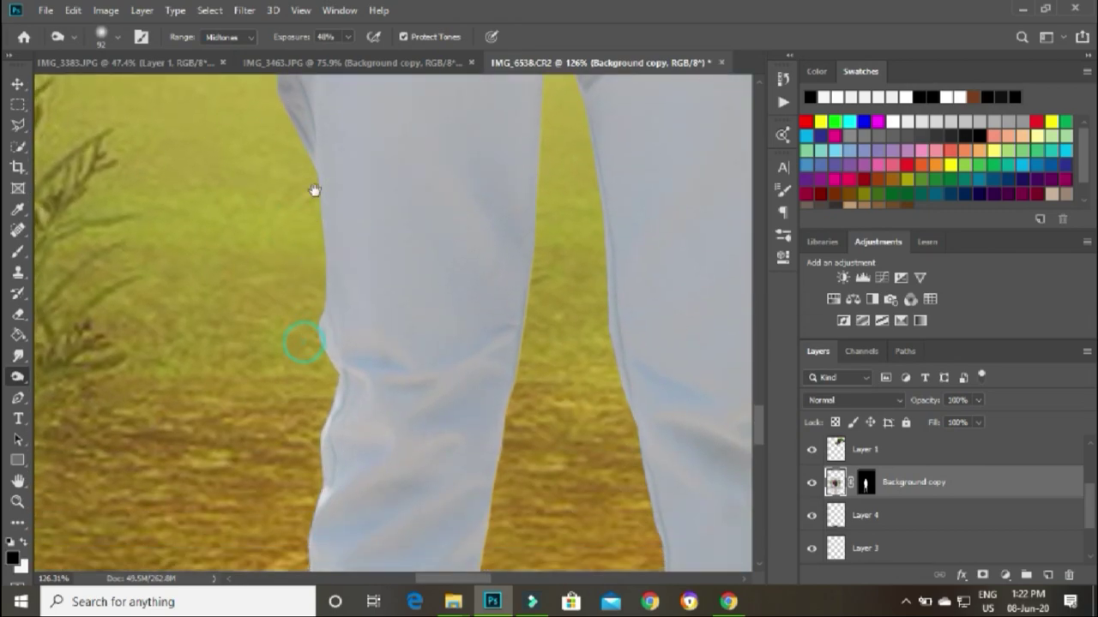
key("z")
mouse_move(526, 188)
left_mouse_down()
mouse_move(504, 306)
mouse_move(510, 479)
left_mouse_up()
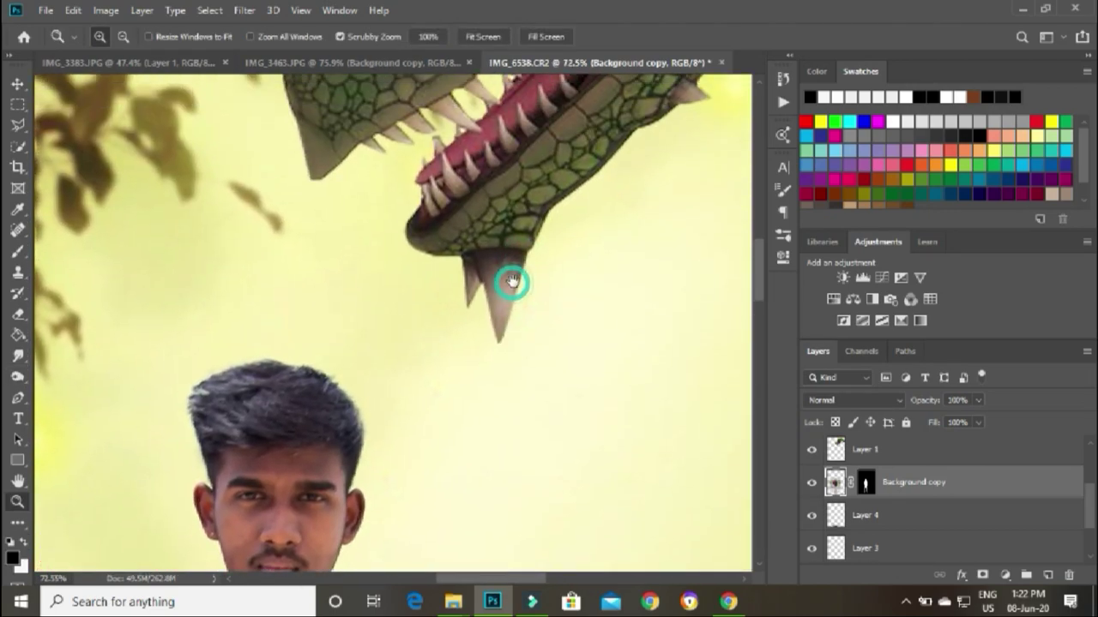
- Zoom in to about 197% on the man's hair and brows against the yellow background
mouse_move(252, 447)
left_mouse_down()
mouse_move(437, 338)
mouse_move(443, 355)
left_mouse_up()
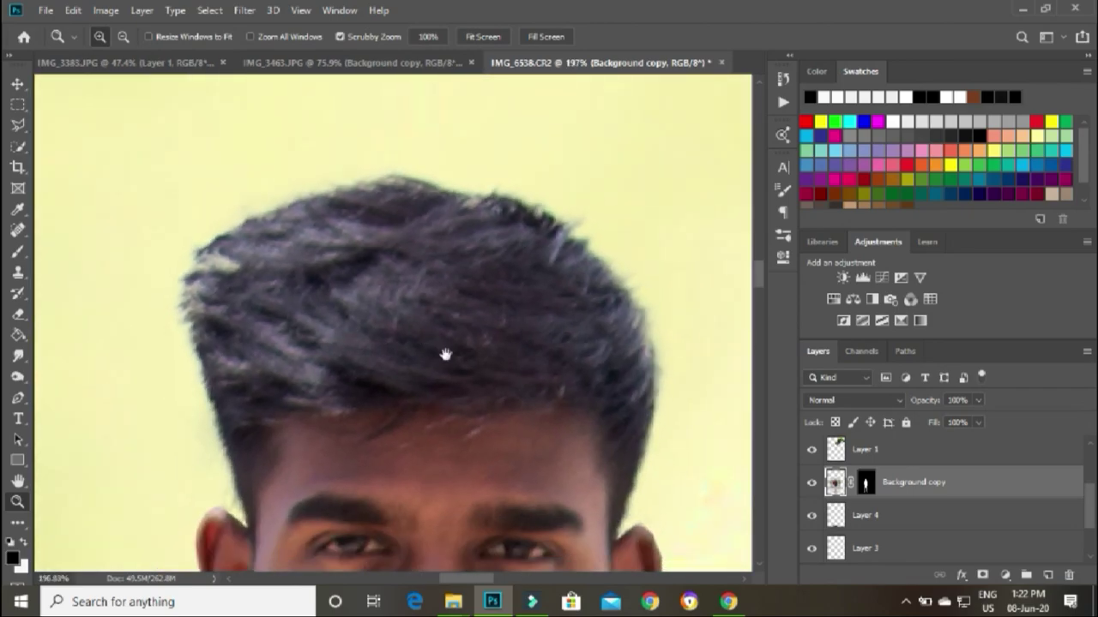
mouse_move(451, 314)
left_mouse_down()
mouse_move(357, 366)
mouse_move(396, 301)
left_mouse_up()
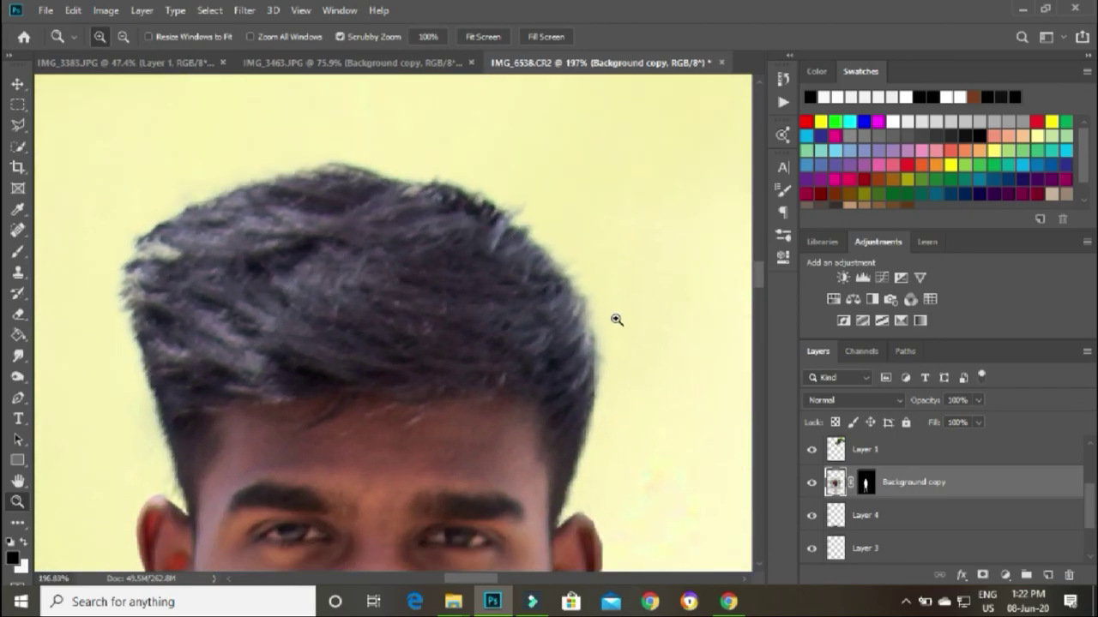
scroll(997, 493, "up", 1)
scroll(978, 492, "down", 1)
- Add a Levels 1 adjustment above Background copy with the black input level raised to 25
left_click(866, 279)
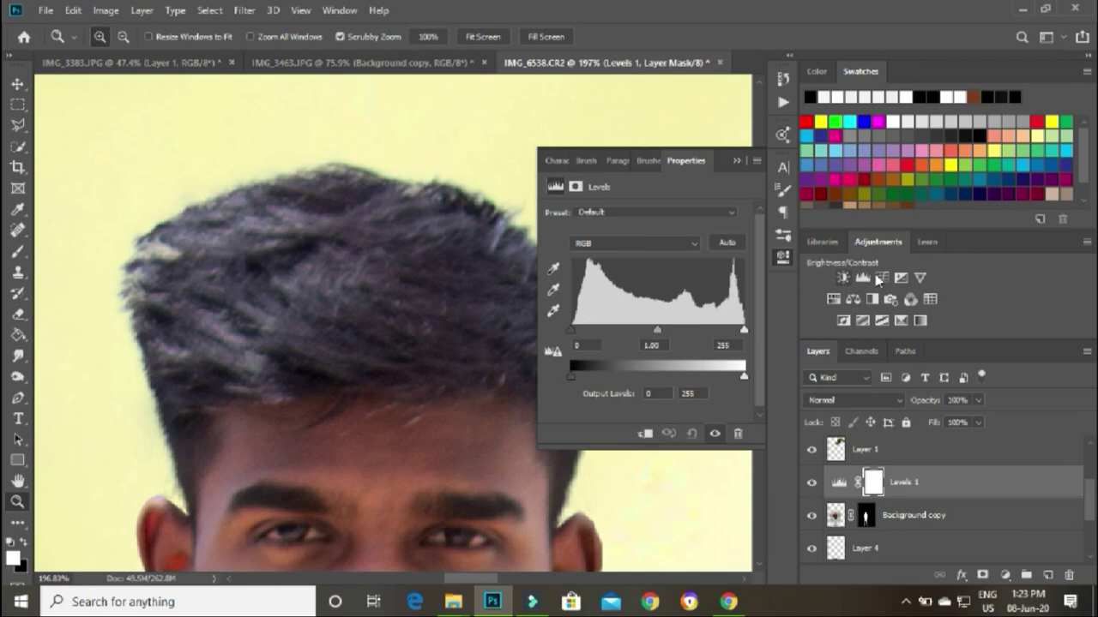
left_click_drag(572, 332, 593, 337)
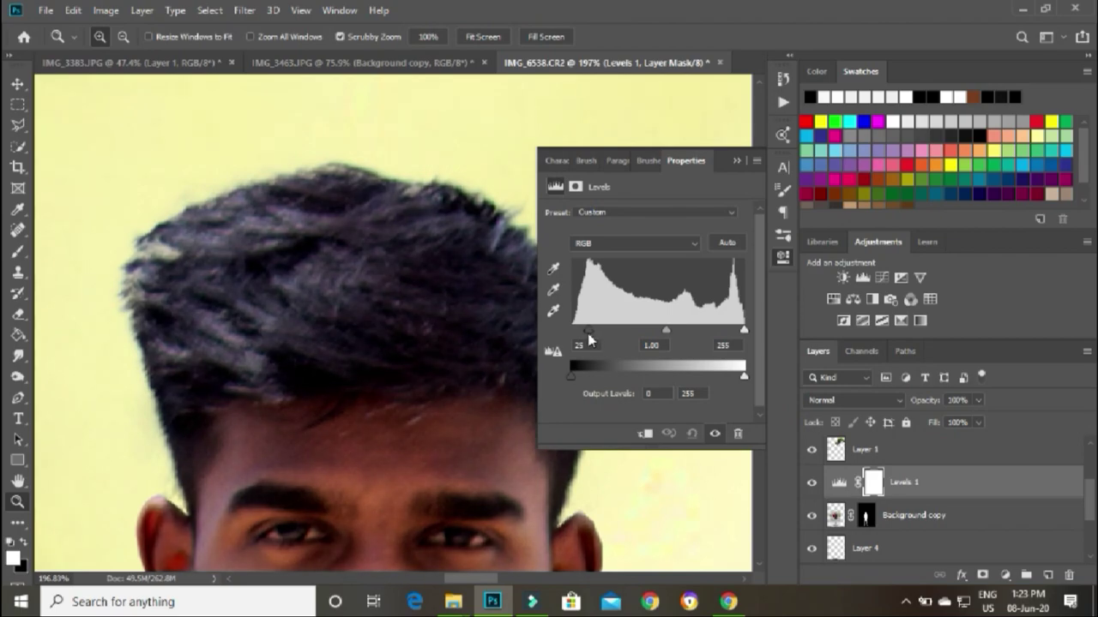
left_click(736, 161)
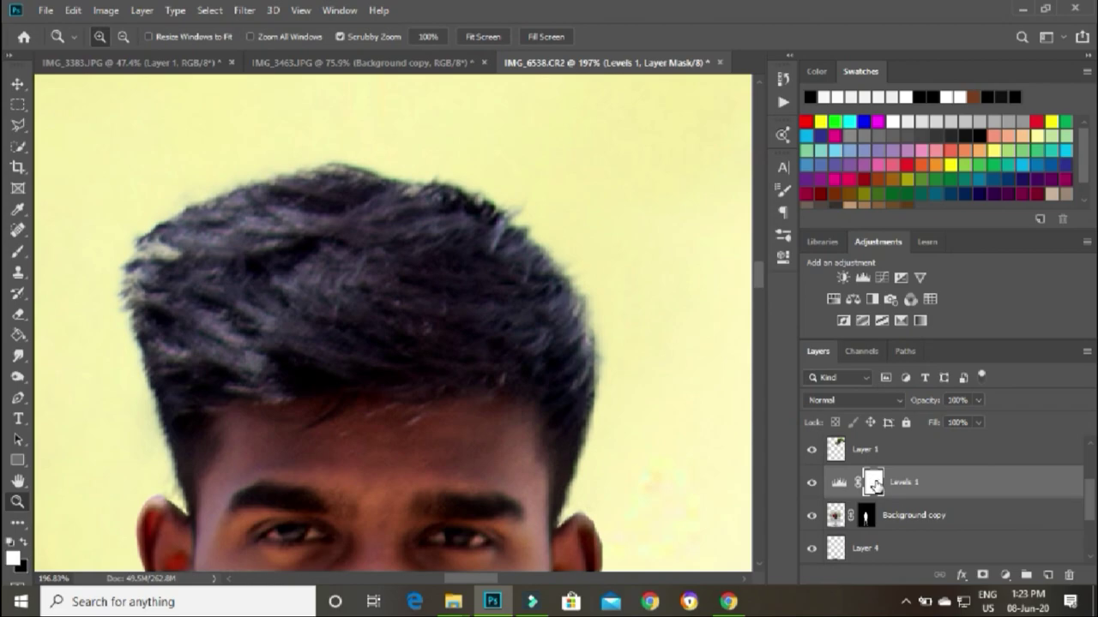
- Invert the Levels 1 mask and set a soft round brush of about 83 px
key("ctrl+i")
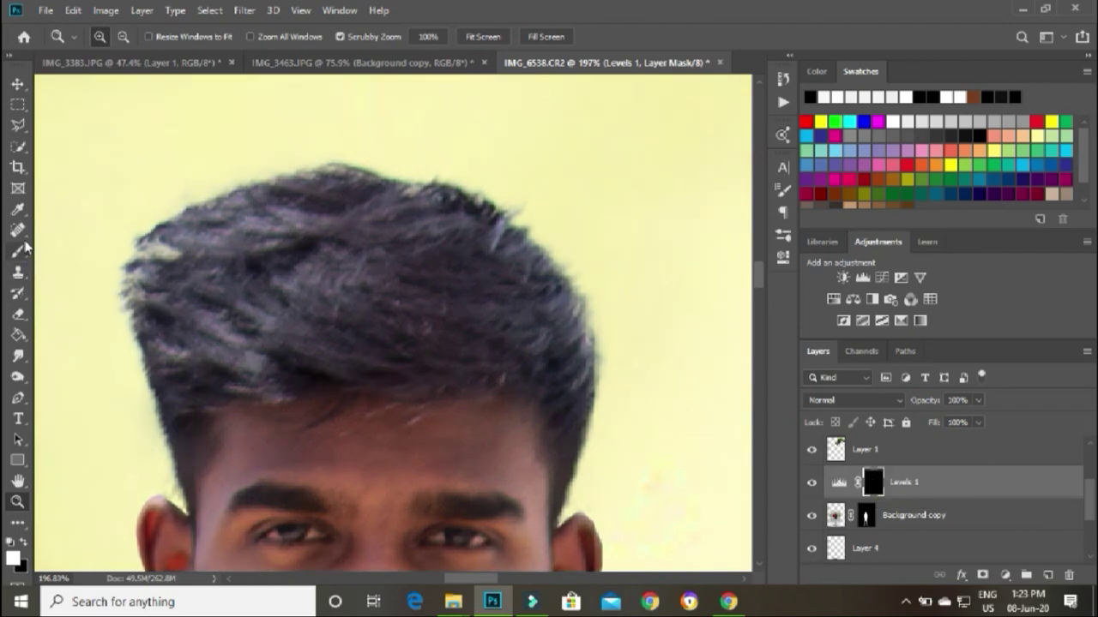
left_click(19, 252)
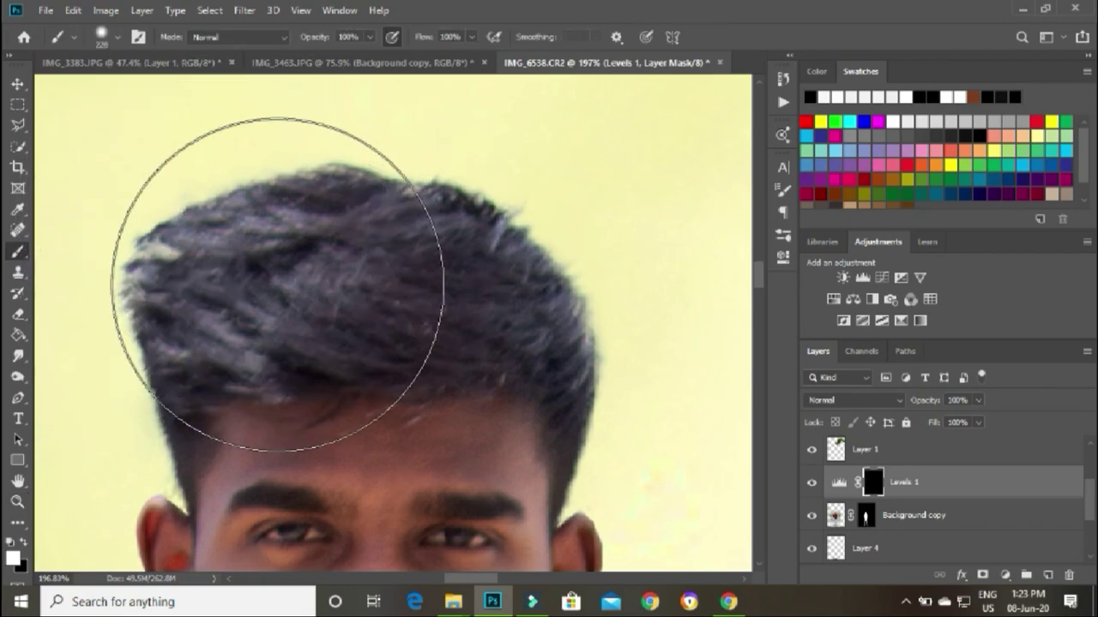
right_click(292, 287)
left_click(405, 323)
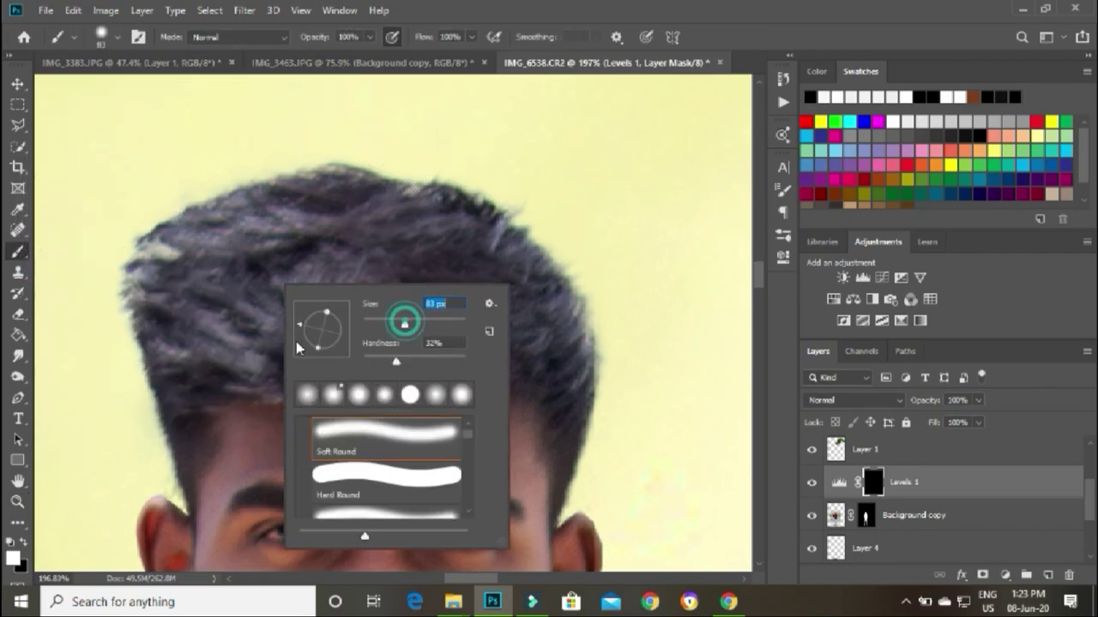
left_click(227, 248)
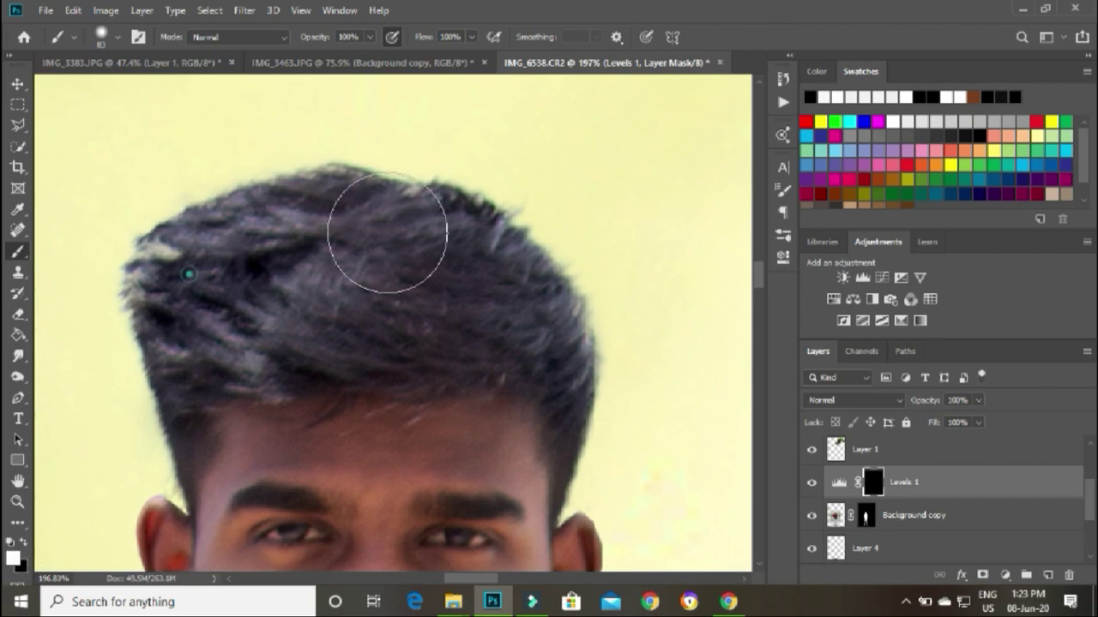
- Paint the mask over the top, sides and edges of the hair to reveal the darkening
left_click_drag(372, 233, 539, 252)
left_click_drag(328, 311, 464, 324)
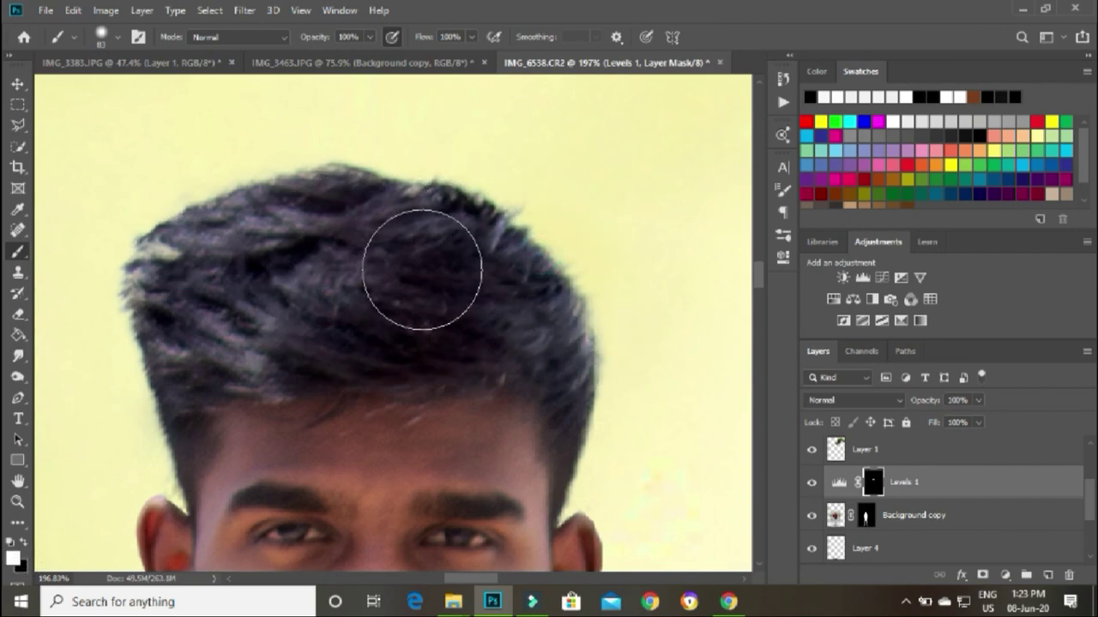
left_click_drag(179, 363, 135, 379)
left_click_drag(163, 280, 248, 233)
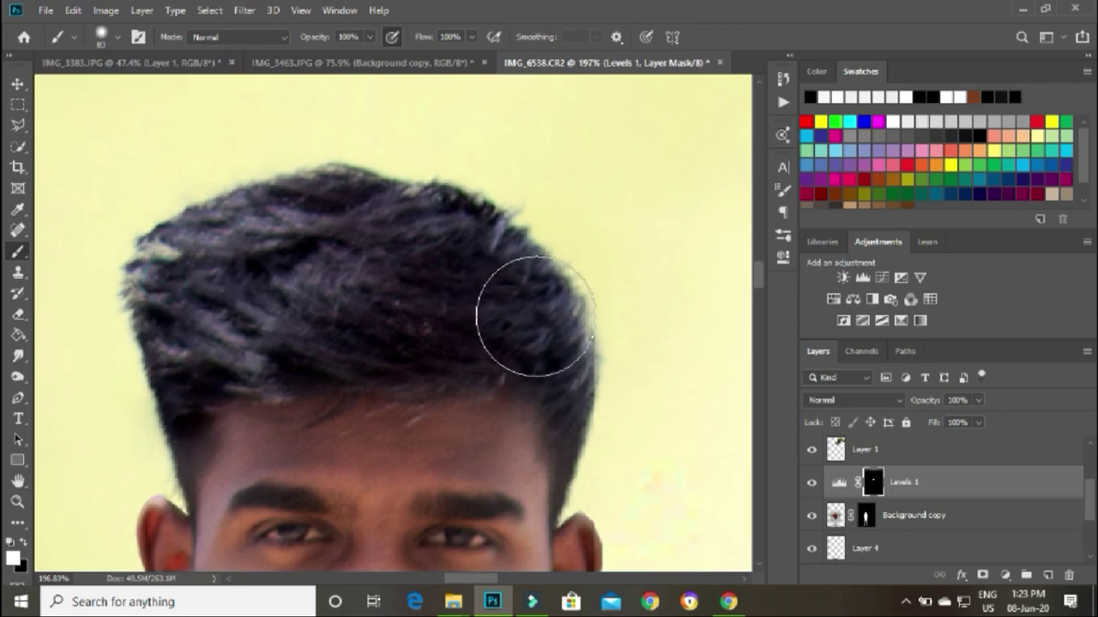
left_click_drag(590, 465, 625, 441)
left_click_drag(520, 283, 476, 257)
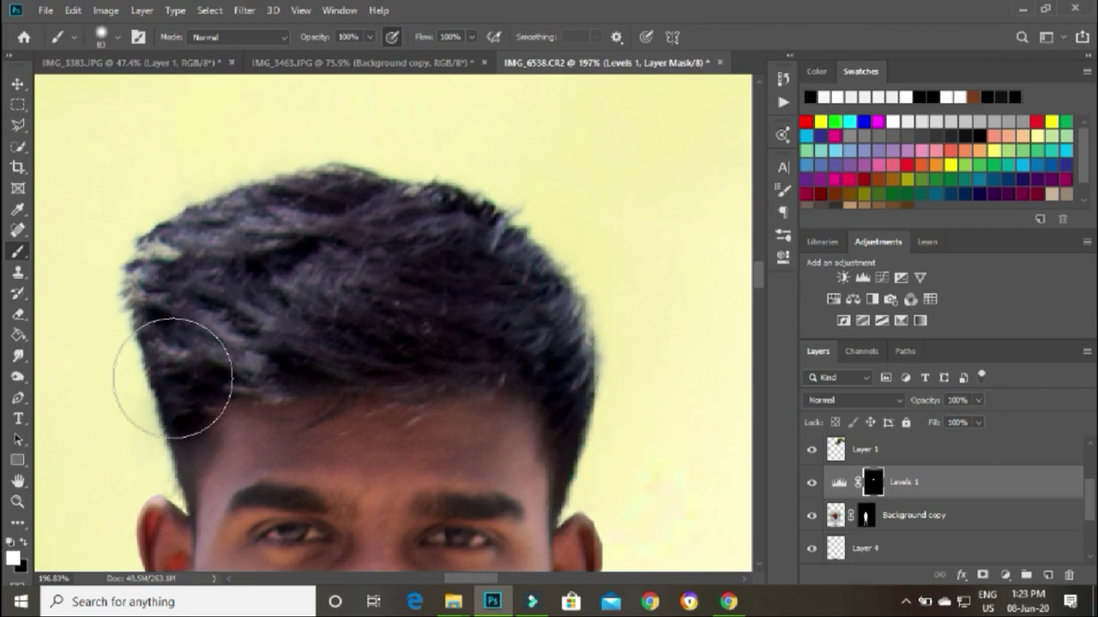
left_click_drag(160, 437, 159, 466)
left_click(567, 309)
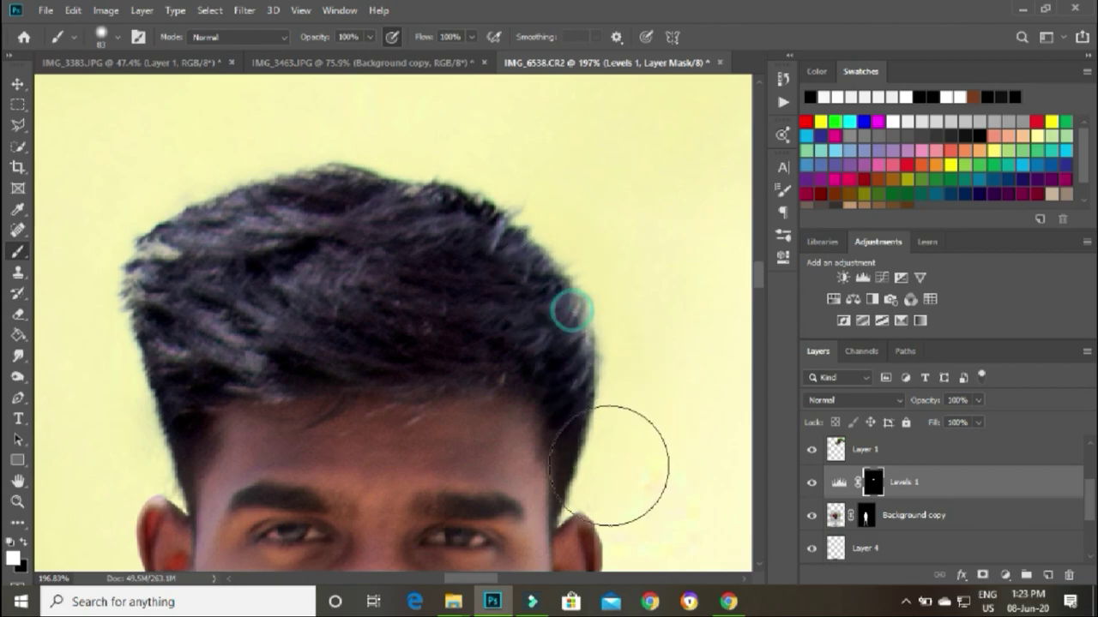
key("z")
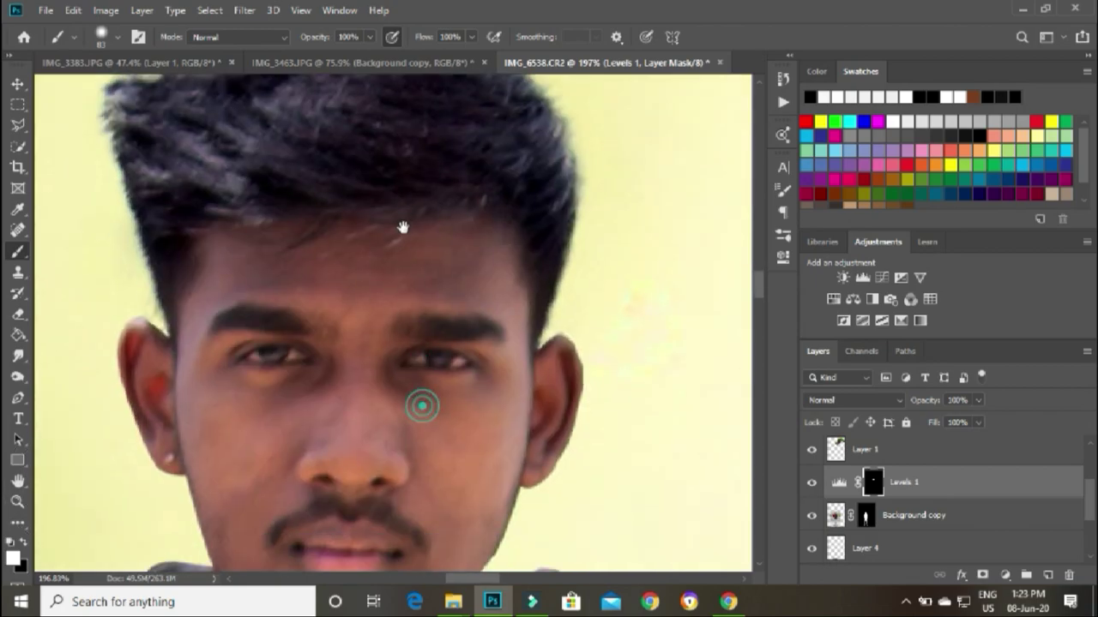
left_click_drag(395, 255, 397, 328)
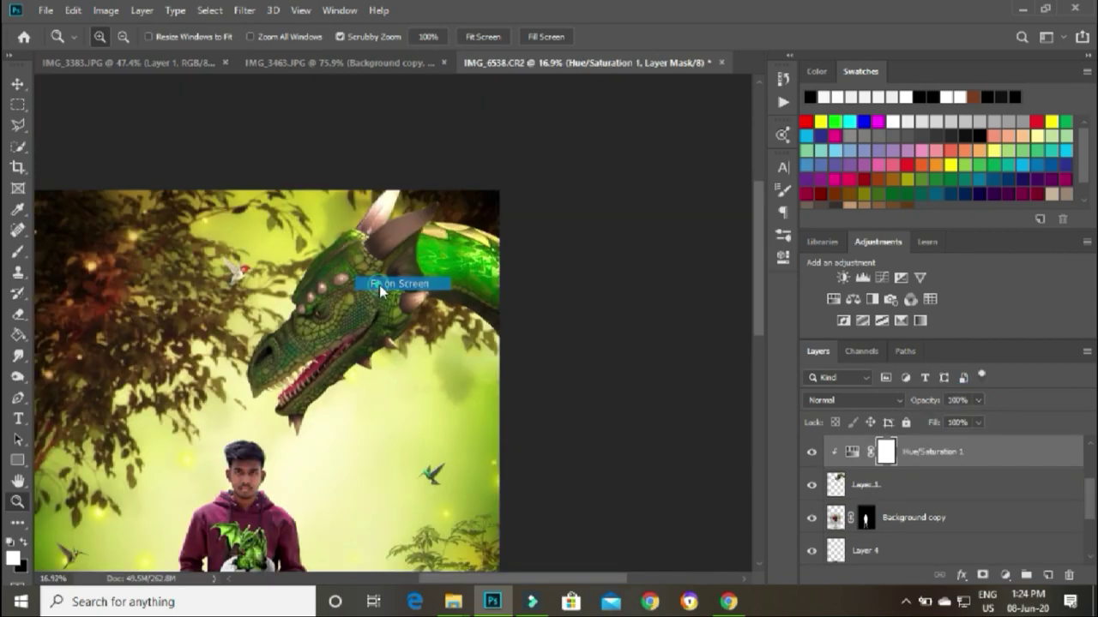
- Open Camera Raw on Background copy and set Contrast +17, Highlights -8, Blacks +8
left_click(380, 290)
scroll(983, 467, "down", 3)
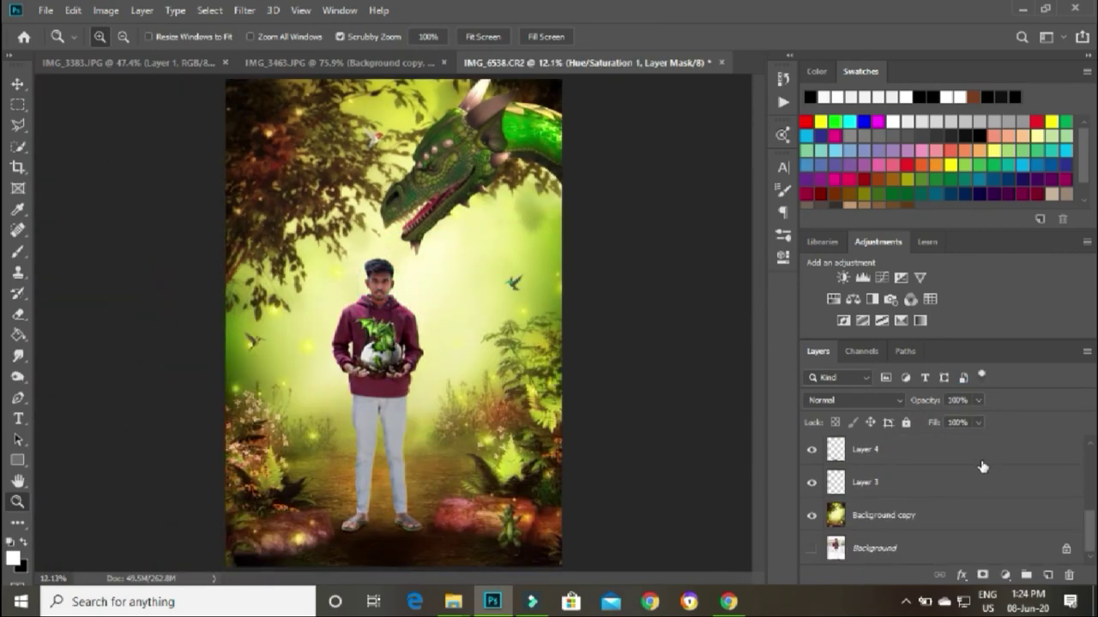
left_click(951, 520)
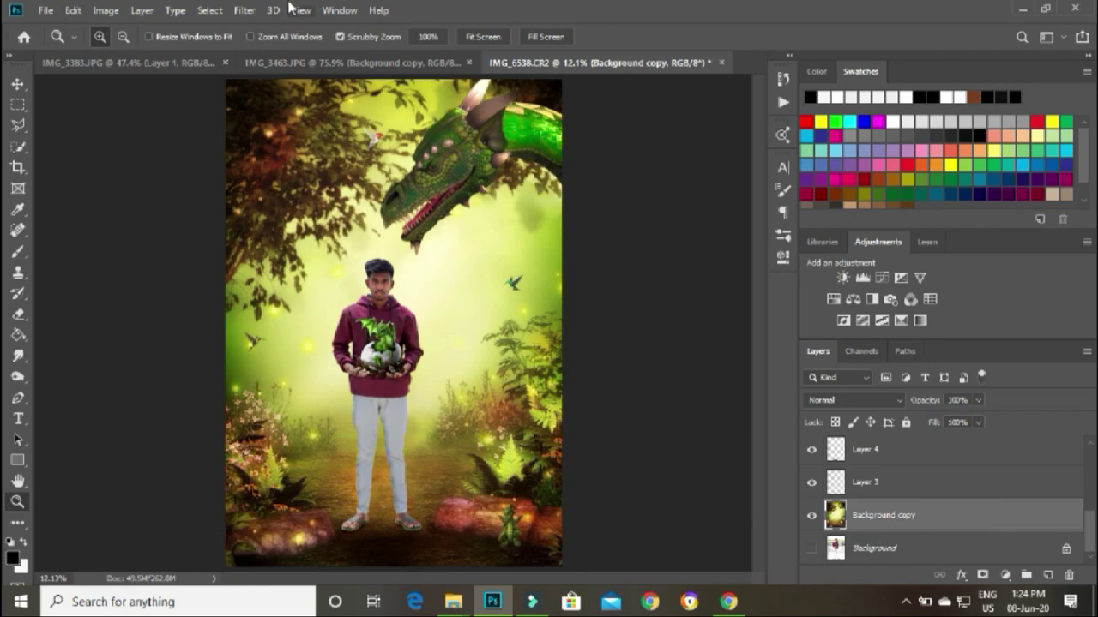
left_click(244, 10)
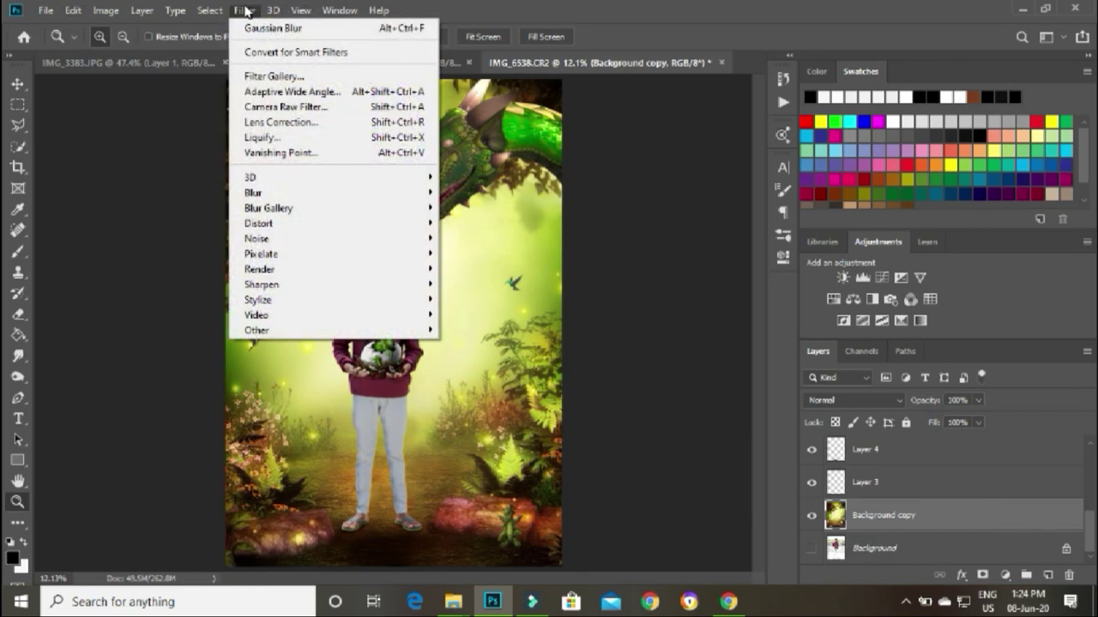
left_click(284, 108)
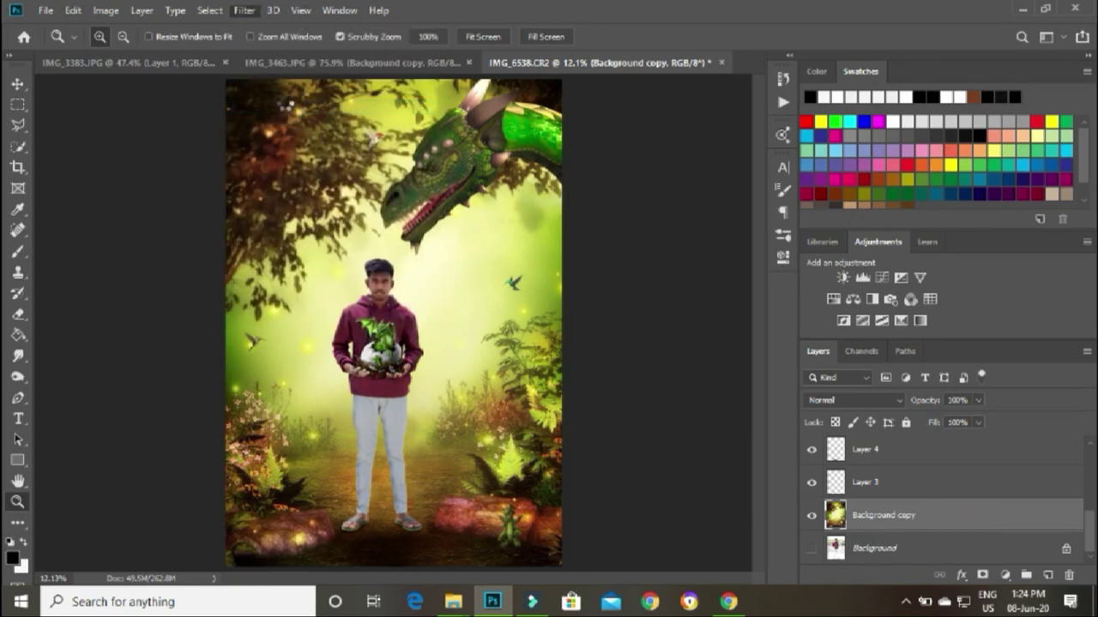
mouse_move(879, 410)
left_mouse_down()
mouse_move(895, 409)
mouse_move(870, 436)
mouse_move(876, 463)
left_mouse_up()
left_click_drag(878, 510, 886, 510)
scroll(887, 510, "down", 3)
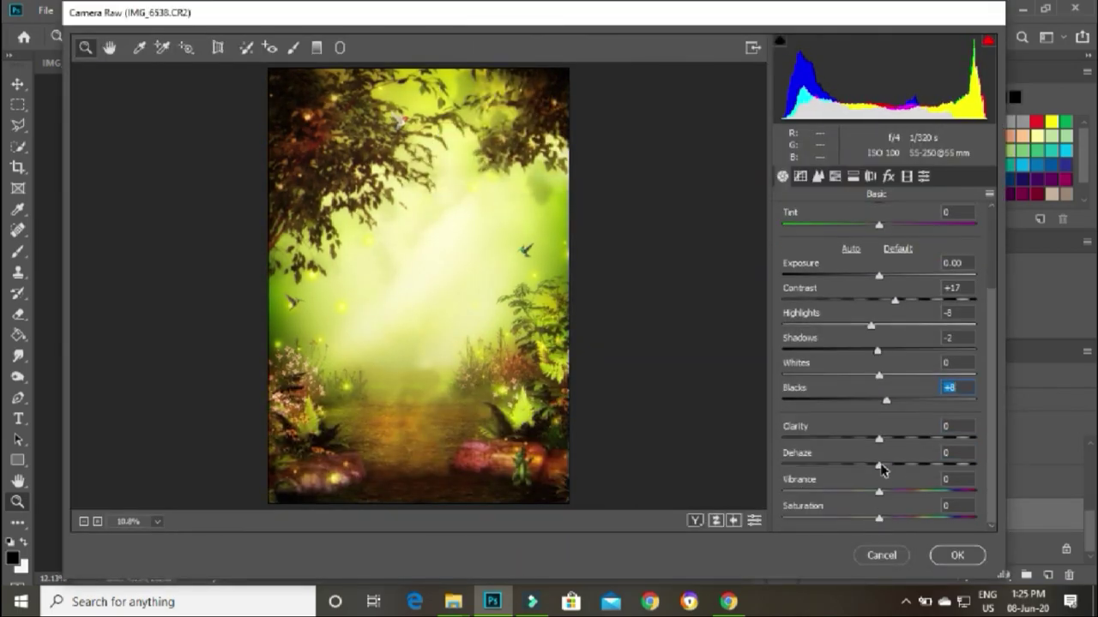
mouse_move(879, 465)
left_mouse_down()
mouse_move(889, 465)
mouse_move(883, 490)
left_mouse_up()
- Set HSL saturation to Reds +100 and Yellows -7, and apply the grade
left_click(834, 176)
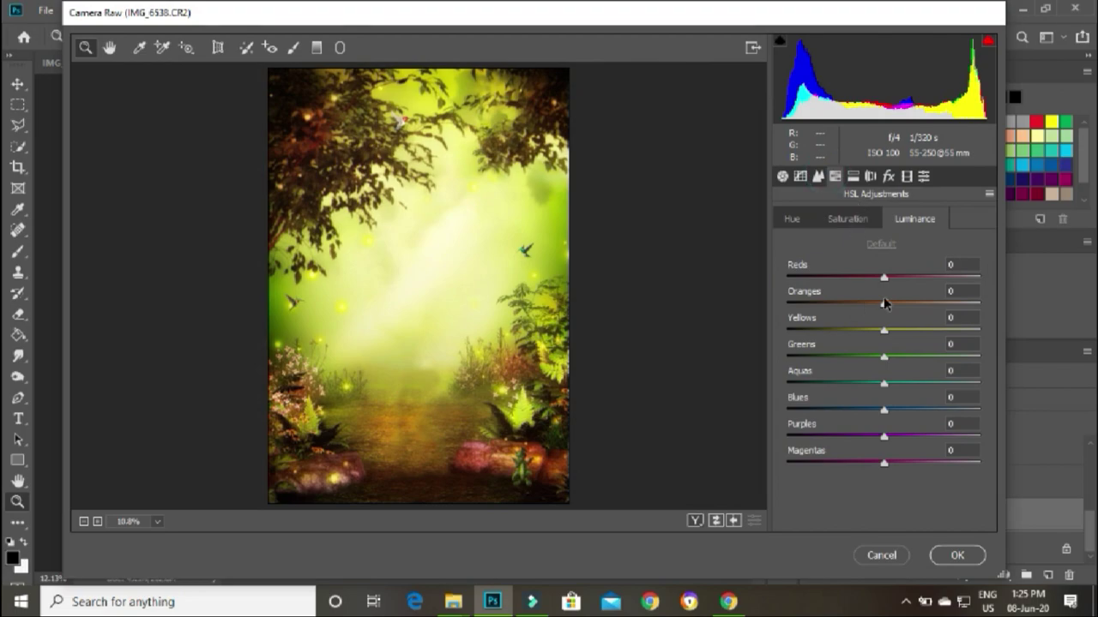
left_click_drag(884, 304, 876, 331)
left_click(847, 219)
left_click_drag(884, 277, 950, 277)
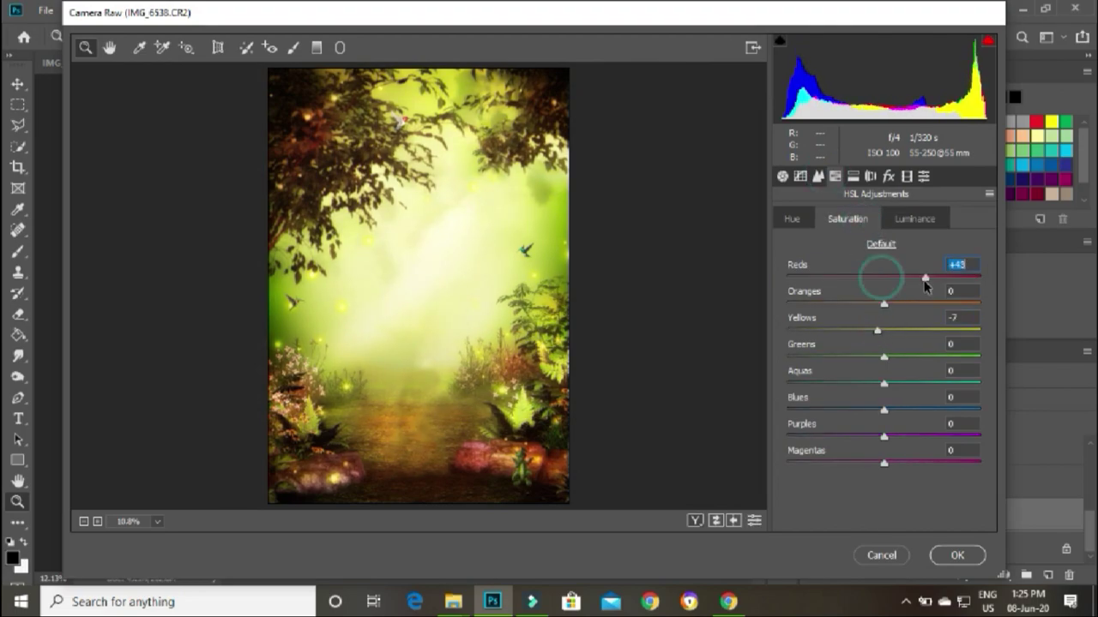
left_click(912, 219)
left_click(847, 219)
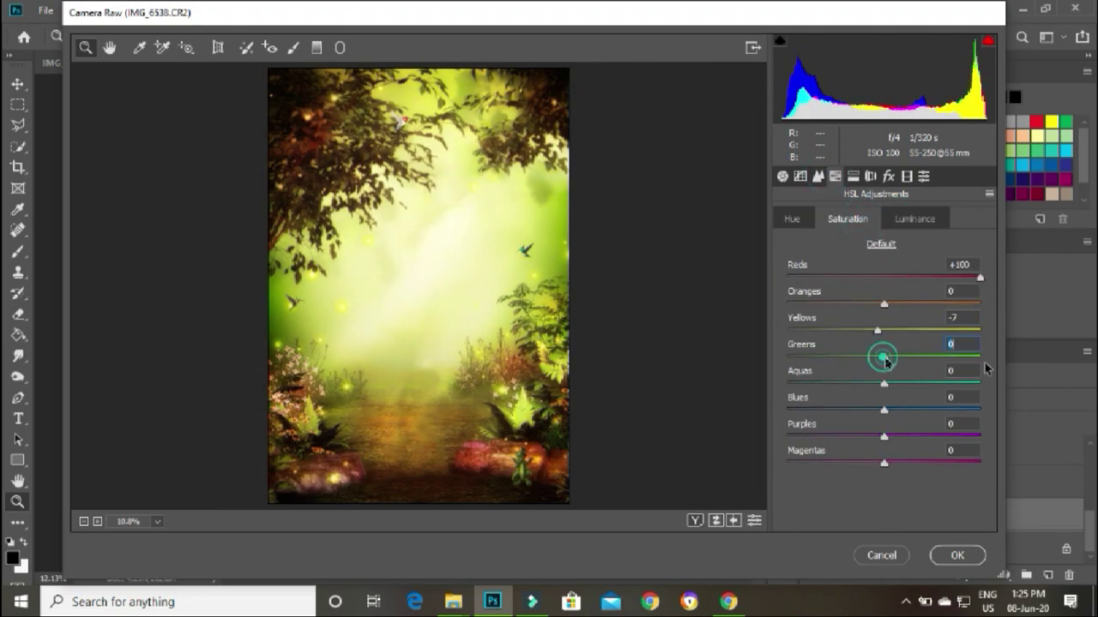
left_click_drag(884, 356, 896, 356)
left_click(957, 554)
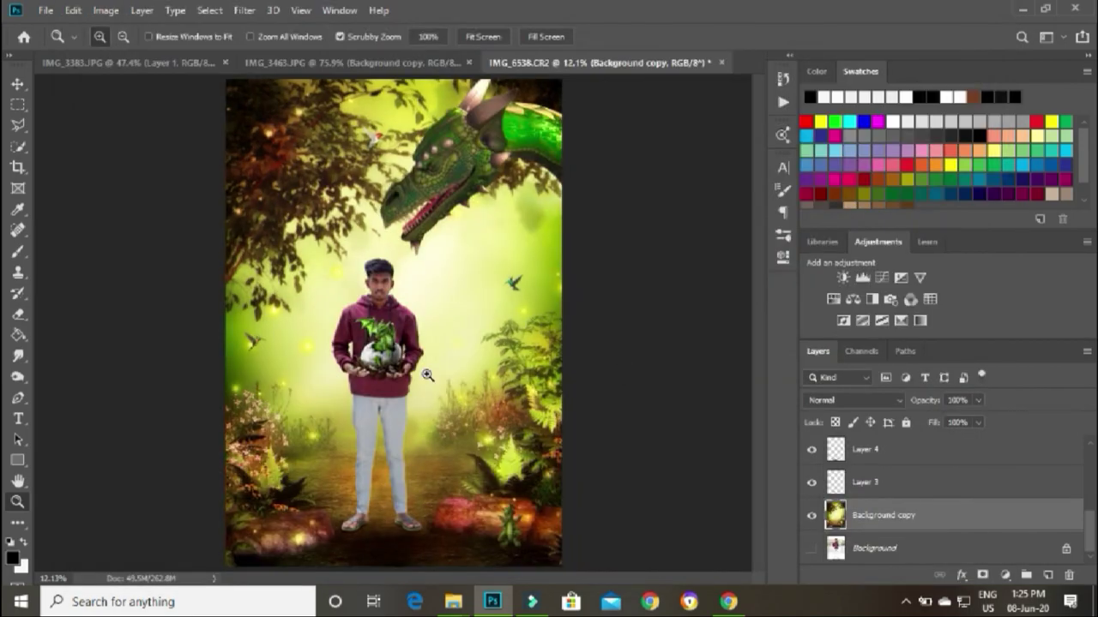
- Use Merge Visible from the layer menu to create Layer 2, toggling its visibility to compare
scroll(934, 492, "up", 1)
scroll(939, 489, "up", 2)
scroll(941, 493, "down", 3)
scroll(943, 485, "up", 3)
scroll(944, 485, "up", 1)
right_click(938, 458)
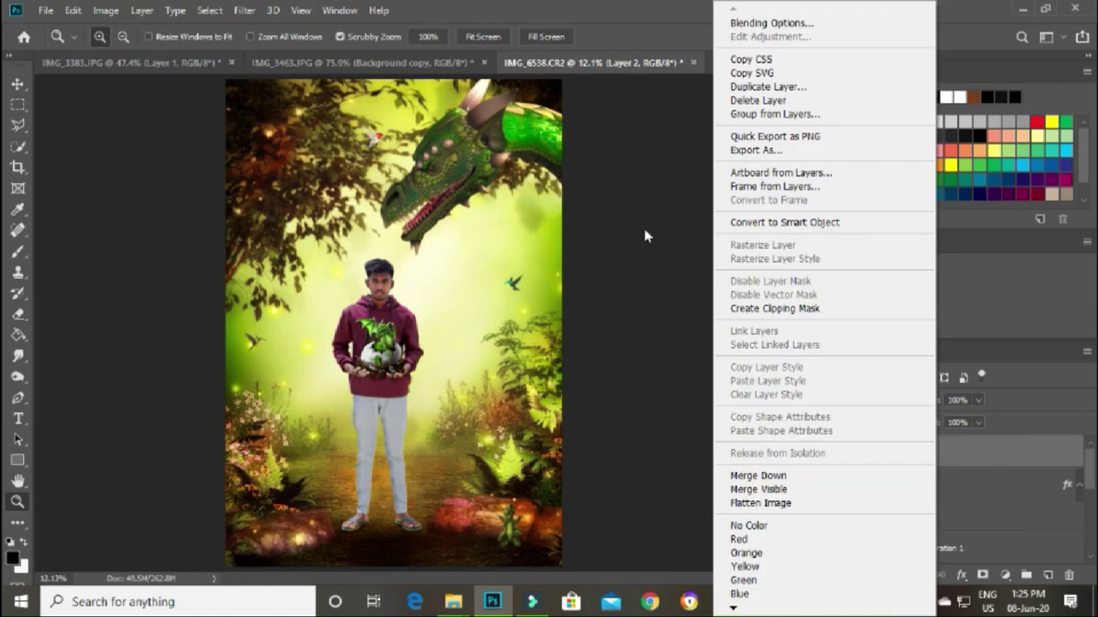
left_click(812, 492)
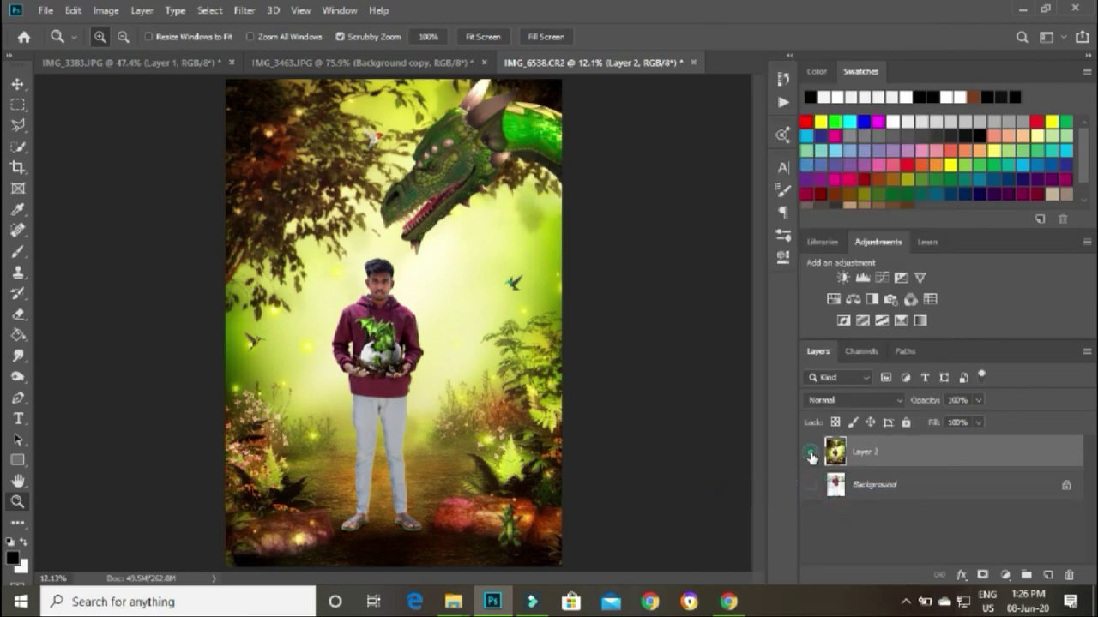
left_click(811, 452)
left_click(812, 453)
- Open Camera Raw on Layer 2 and set Contrast -5, Highlights -17, Blacks +15, Clarity +3
left_click(244, 10)
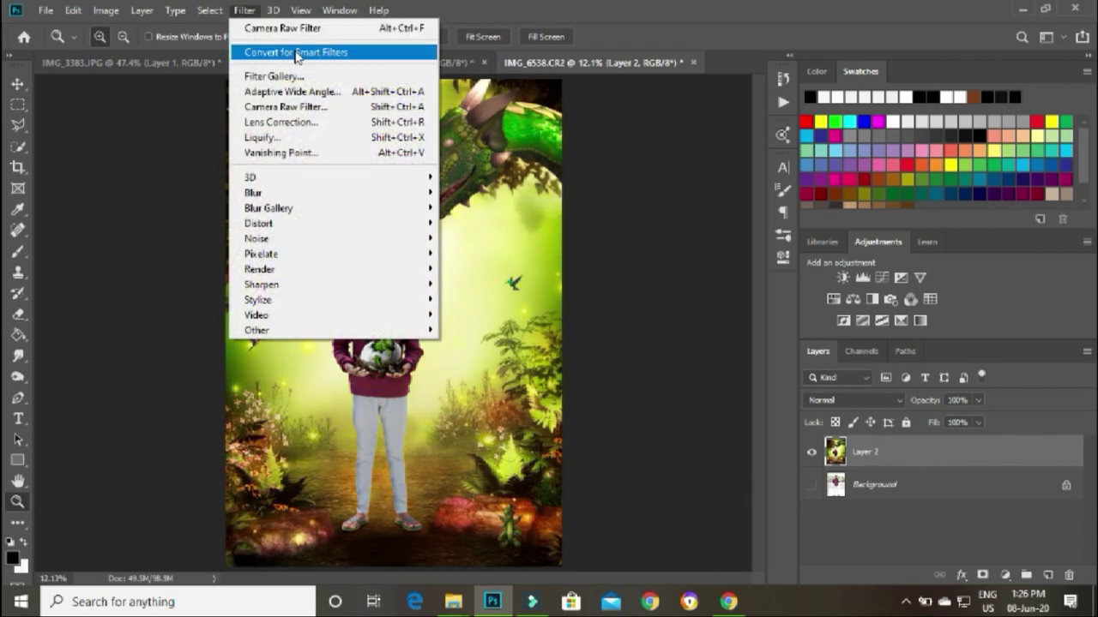
left_click(287, 110)
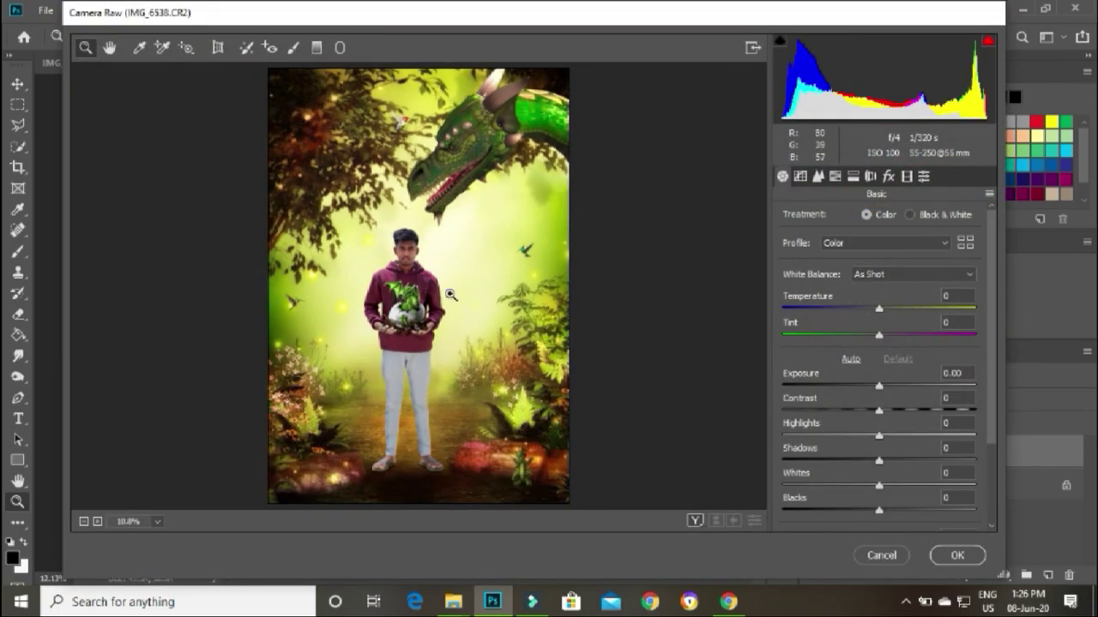
mouse_move(878, 411)
left_mouse_down()
mouse_move(849, 411)
mouse_move(861, 437)
mouse_move(874, 416)
left_mouse_up()
scroll(877, 472, "down", 1)
mouse_move(878, 473)
left_mouse_down()
mouse_move(893, 473)
mouse_move(884, 439)
left_mouse_up()
scroll(896, 458, "down", 2)
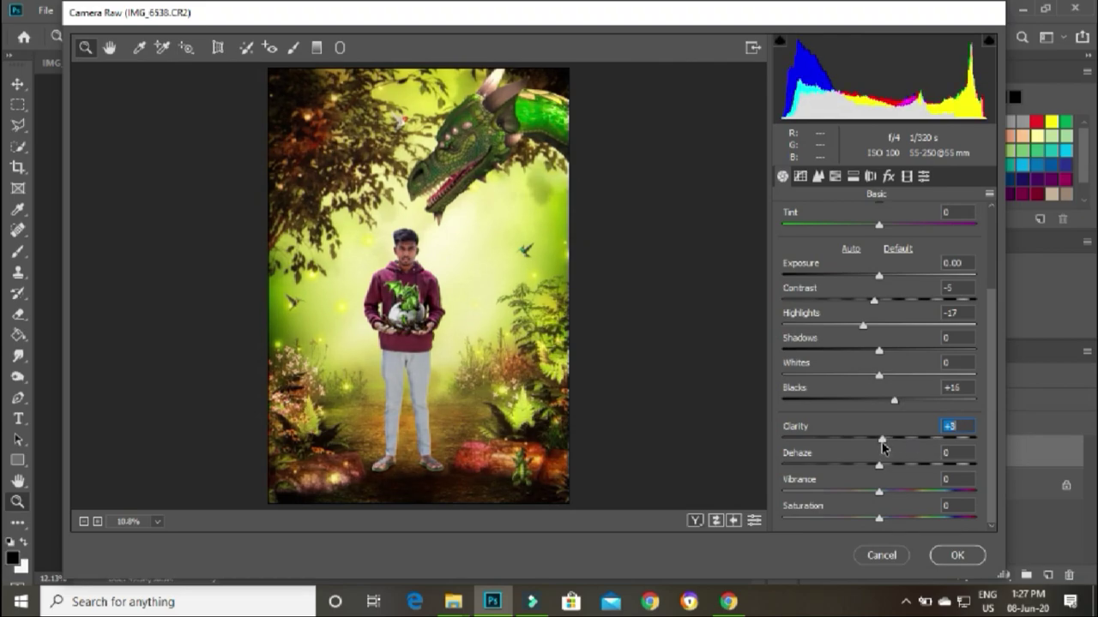
- Set HSL saturation to Reds +38 and Oranges +28, and apply the grade
left_click(817, 176)
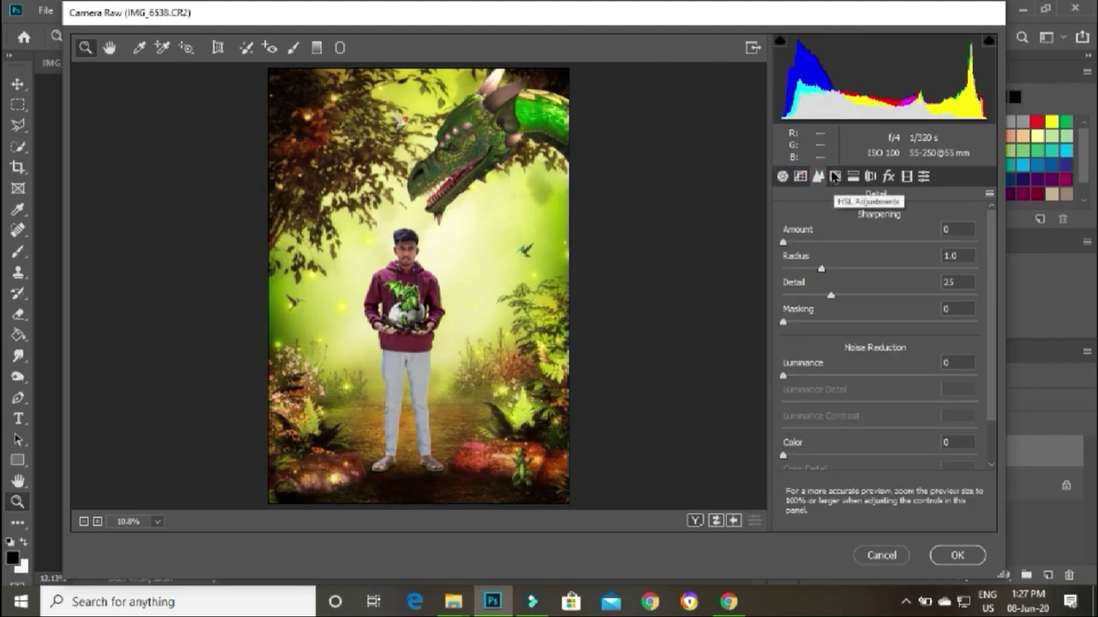
left_click(836, 176)
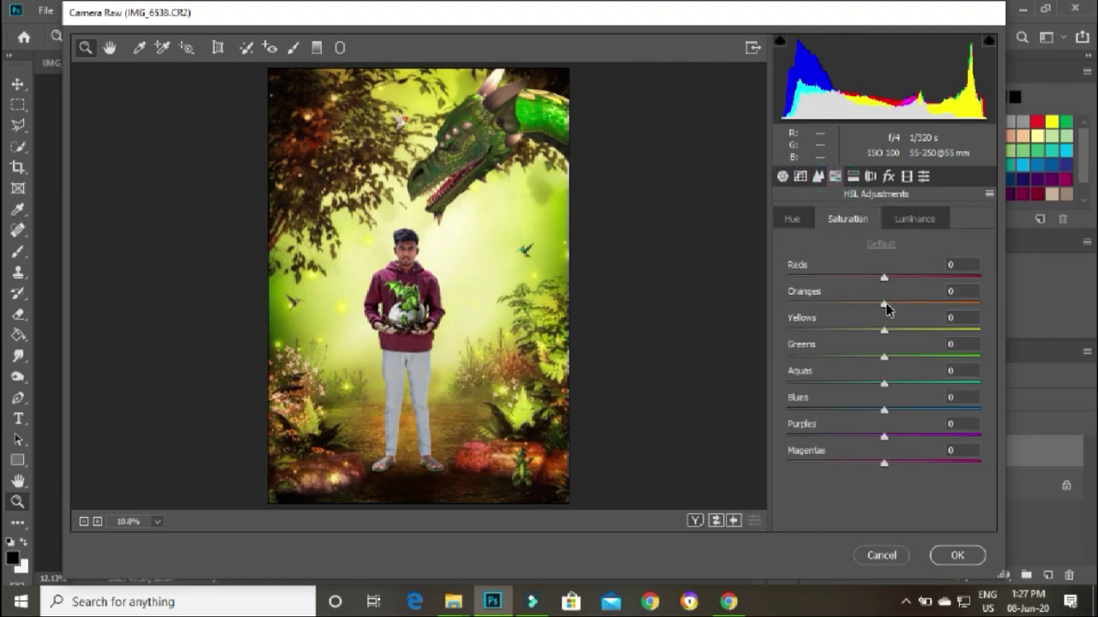
mouse_move(886, 305)
left_mouse_down()
mouse_move(914, 307)
mouse_move(902, 307)
mouse_move(944, 279)
left_mouse_up()
left_click(914, 219)
left_click(847, 220)
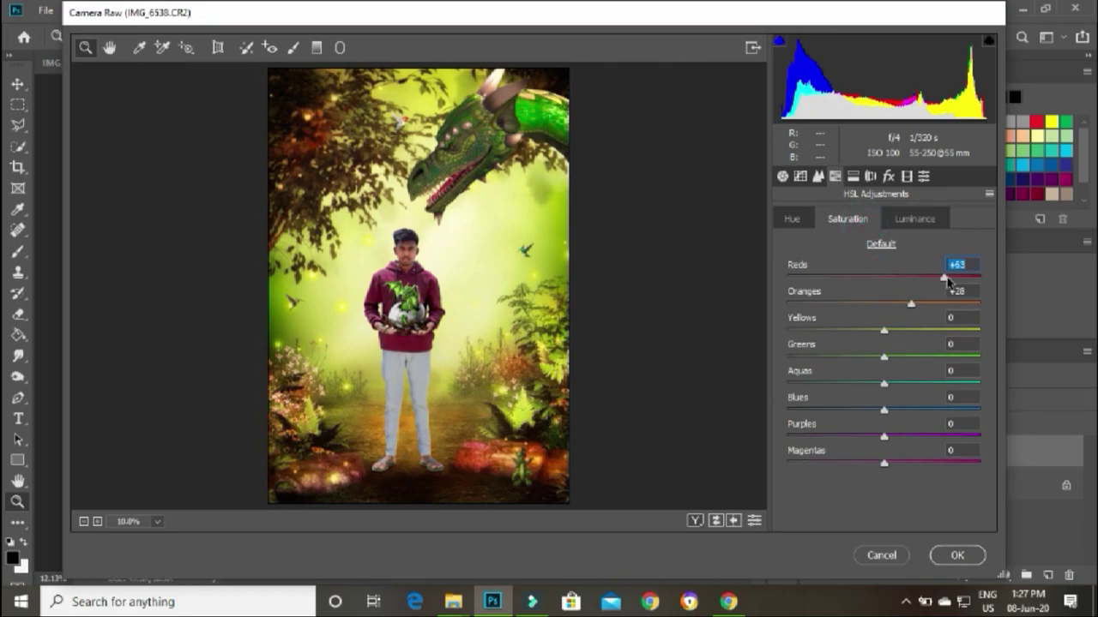
left_click(957, 554)
- Start a Polygonal Lasso outline along the lower-left rock's bottom and right edges
left_click_drag(422, 333, 349, 470)
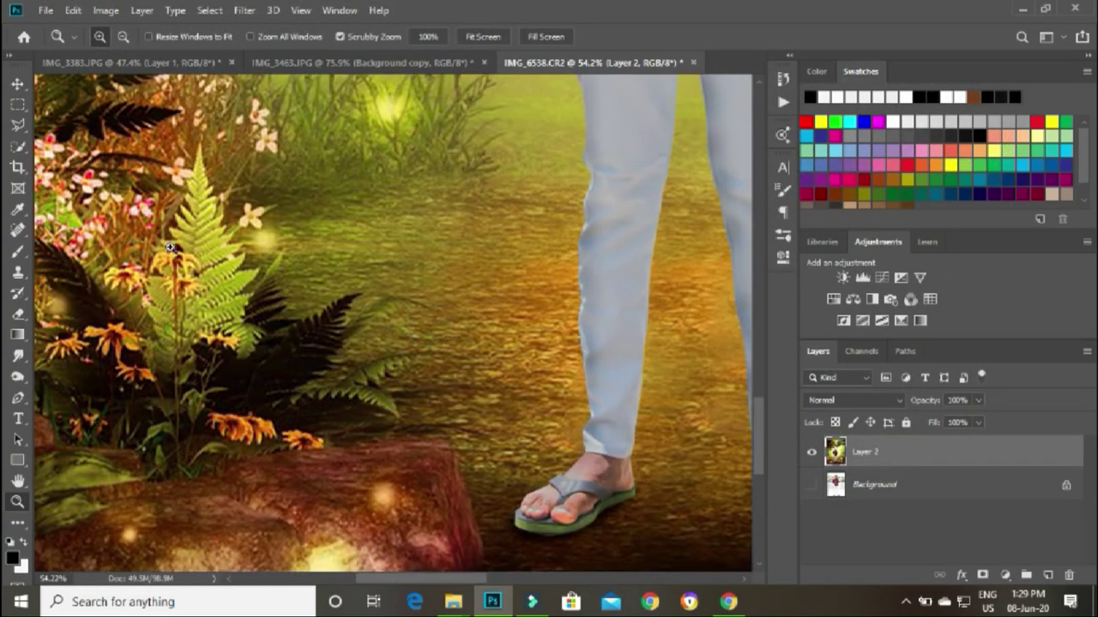
left_click_drag(250, 387, 370, 278)
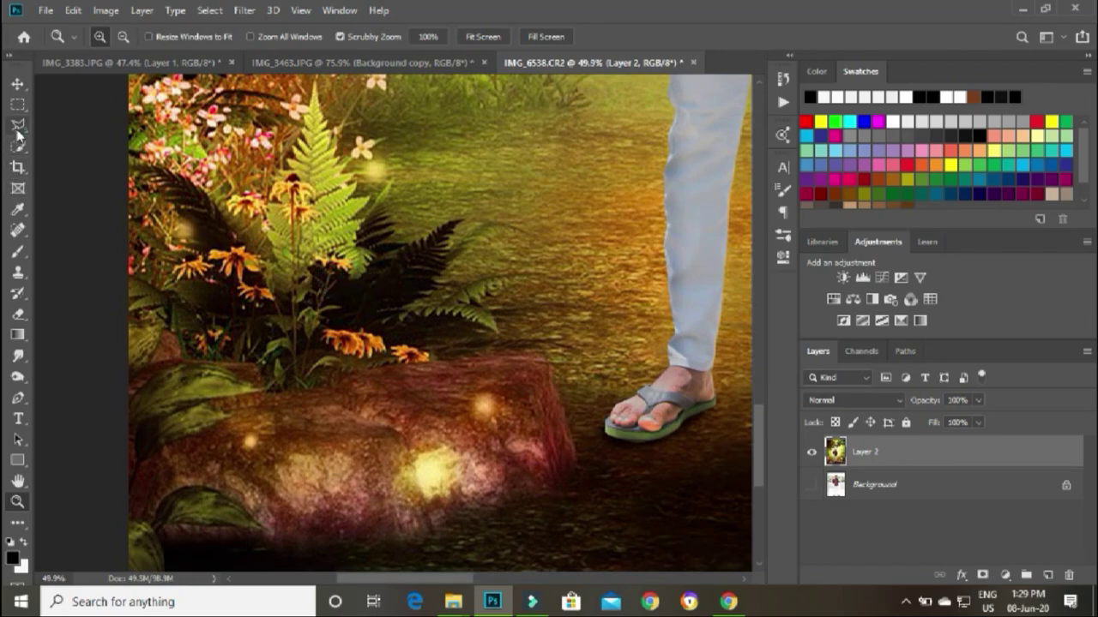
left_click(17, 126)
left_click(184, 546)
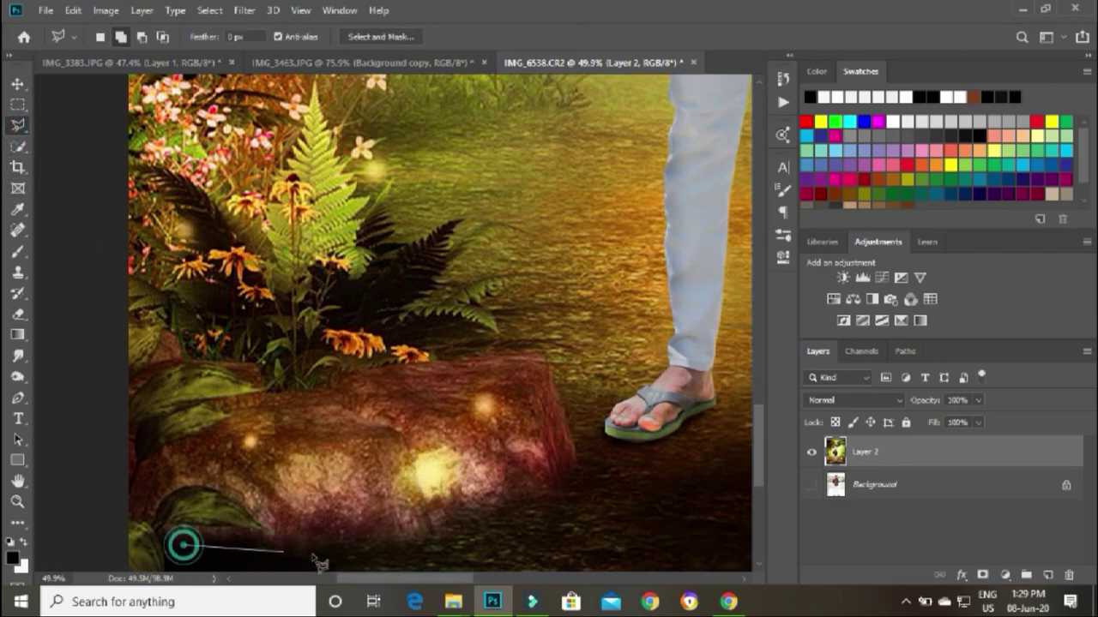
left_click(357, 549)
left_click(575, 470)
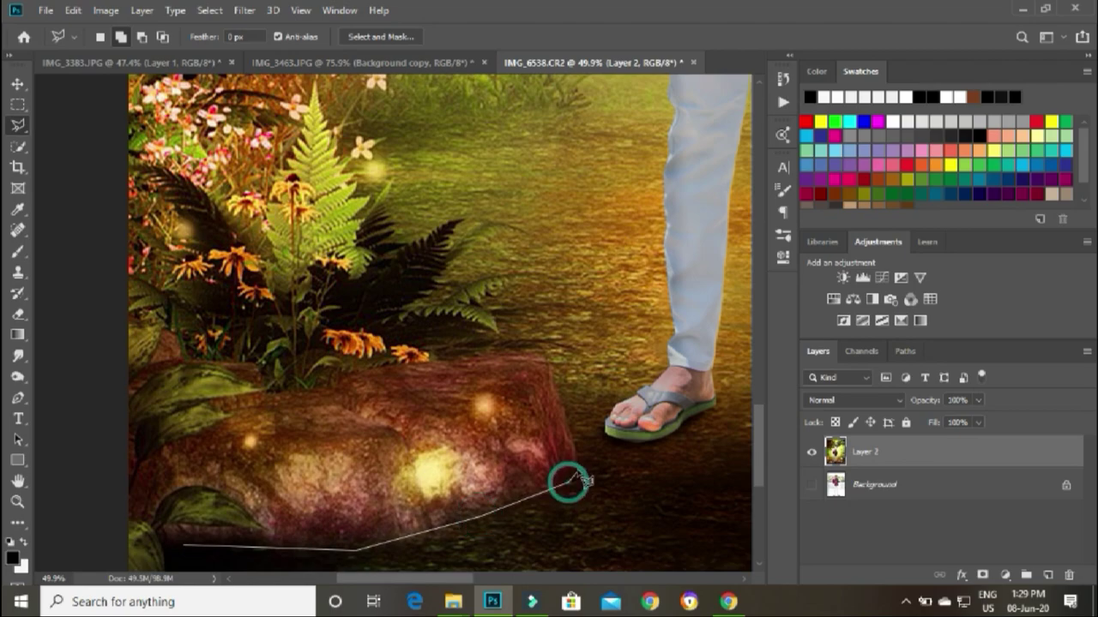
left_click(547, 367)
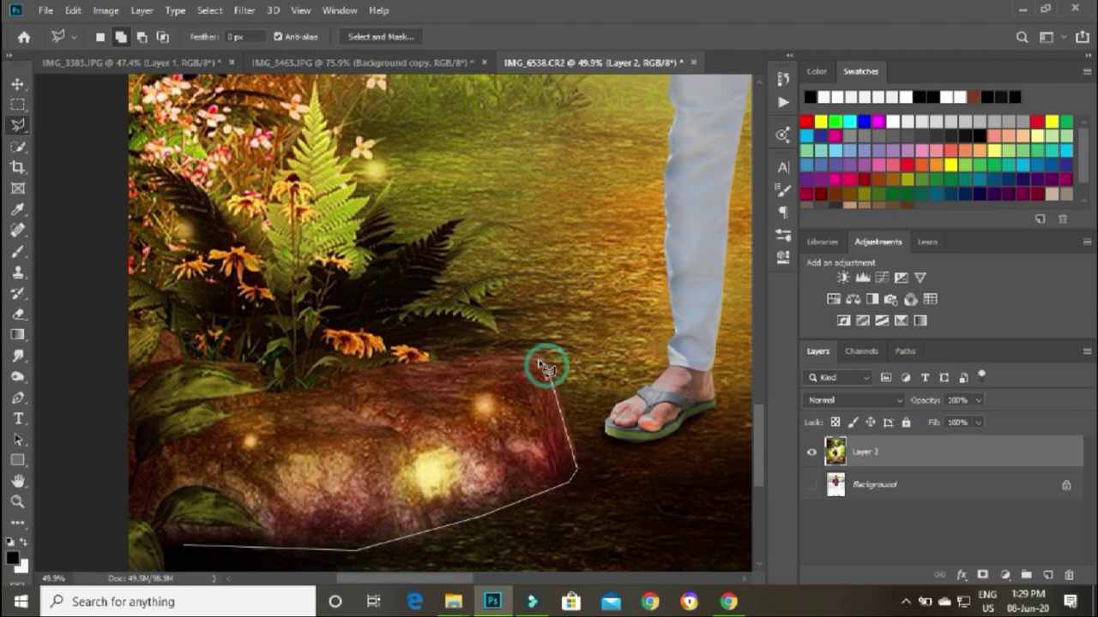
left_click(473, 358)
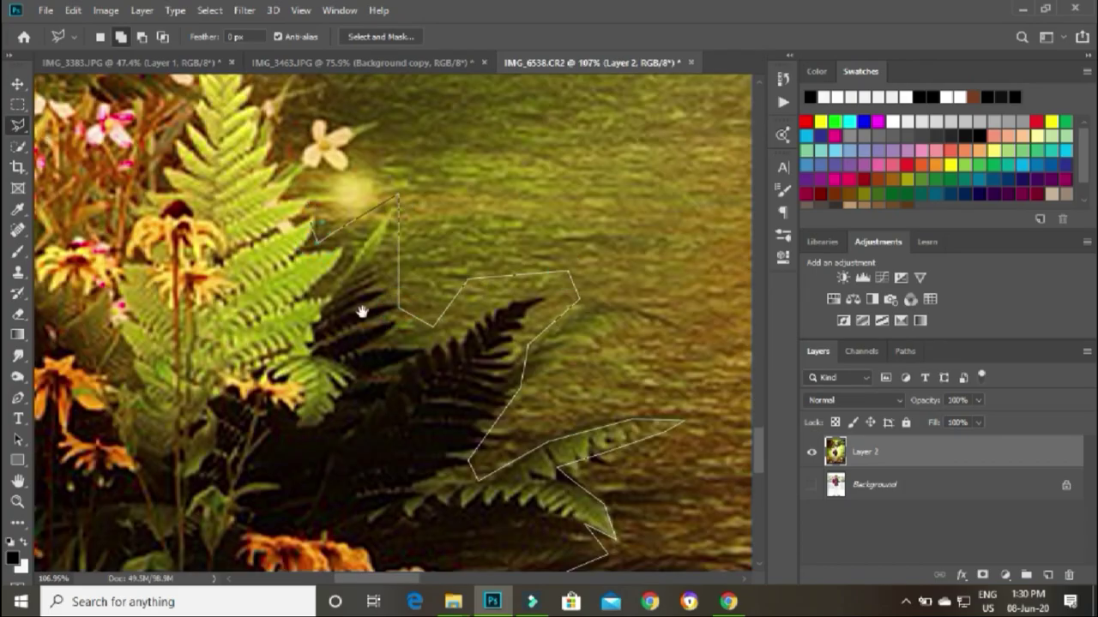
- Complete the lasso outline around the rest of the rock and fern
left_click_drag(362, 313, 455, 395)
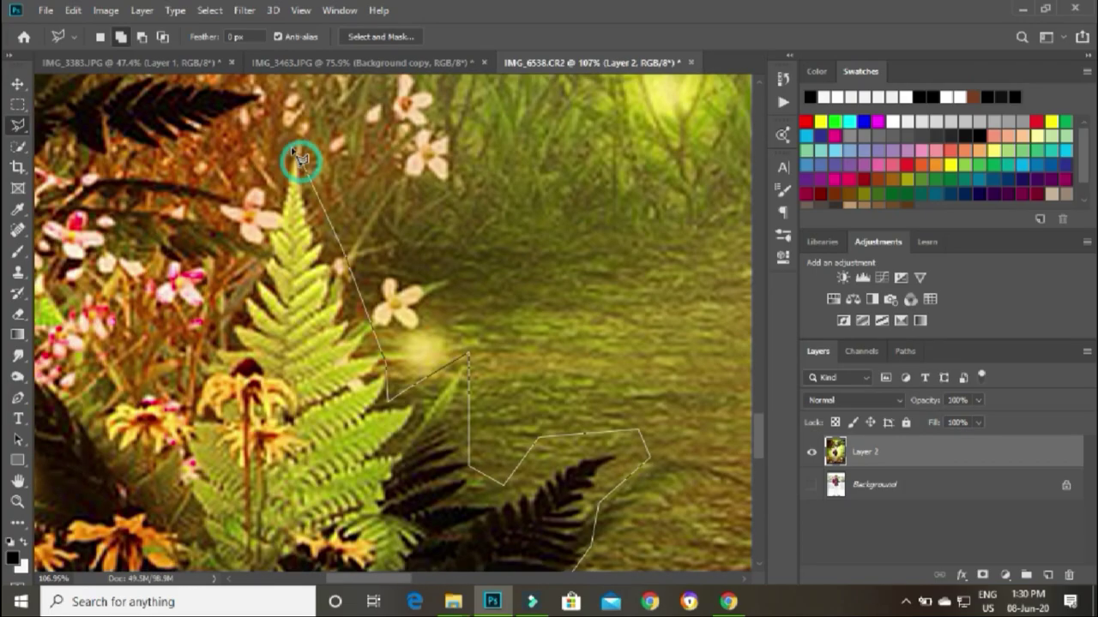
left_click_drag(299, 159, 394, 86)
left_click_drag(159, 417, 343, 419)
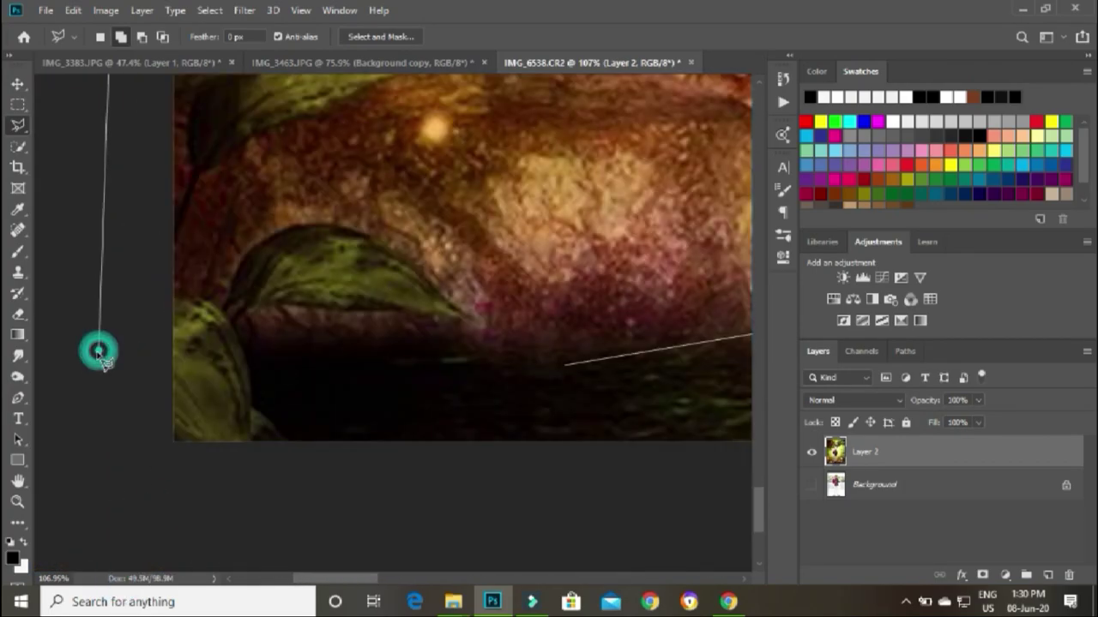
left_click(100, 444)
left_click(191, 505)
left_click(317, 467)
left_click(276, 367)
left_click(566, 367)
- Copy the selected rock and fern onto a new Layer 3 and check the cut-out
left_click(17, 502)
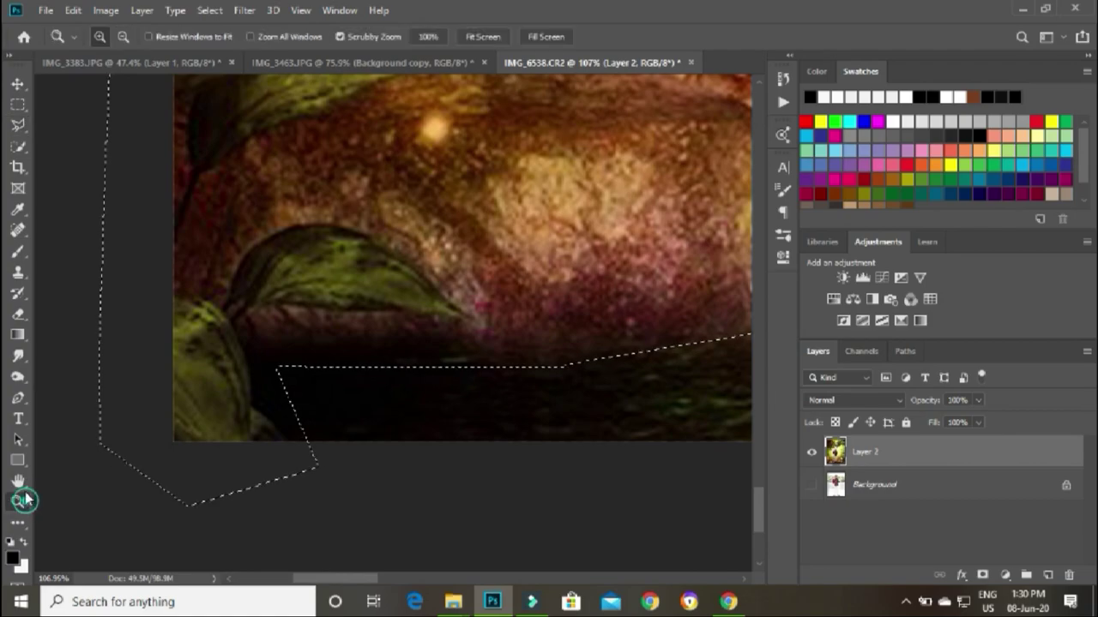
right_click(280, 274)
left_click(317, 284)
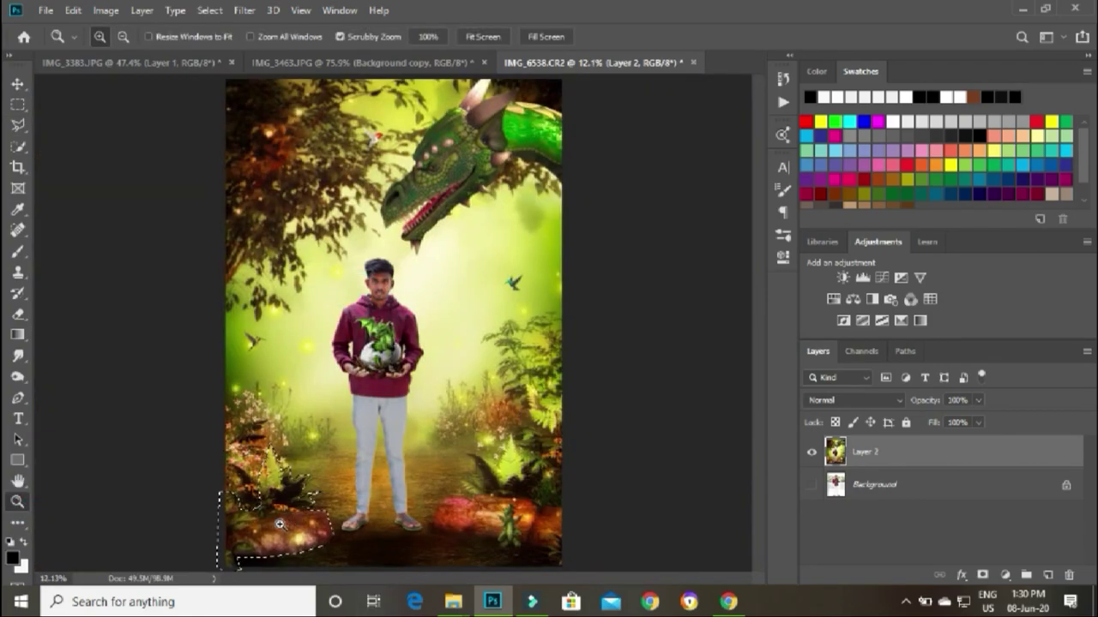
left_click(338, 544)
left_click(402, 403)
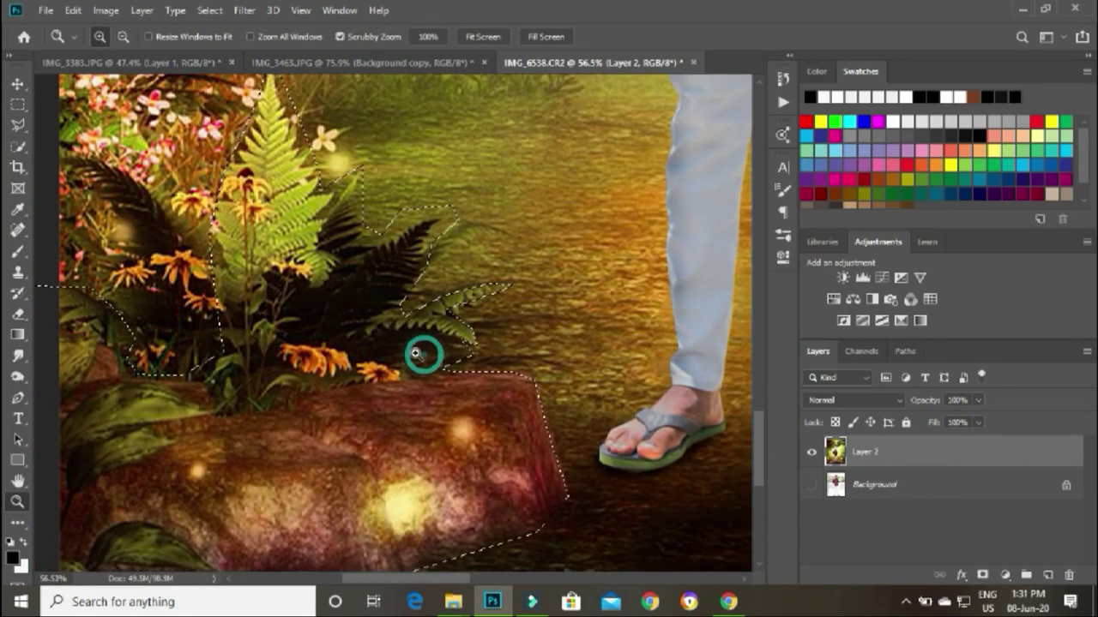
left_click_drag(421, 354, 377, 313)
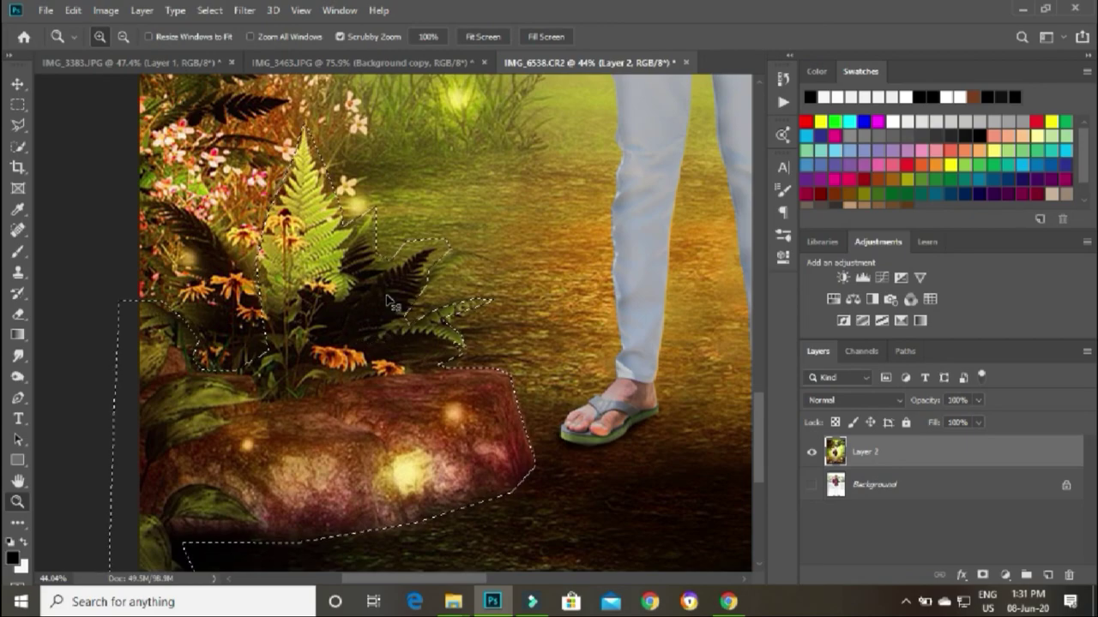
key("ctrl+j")
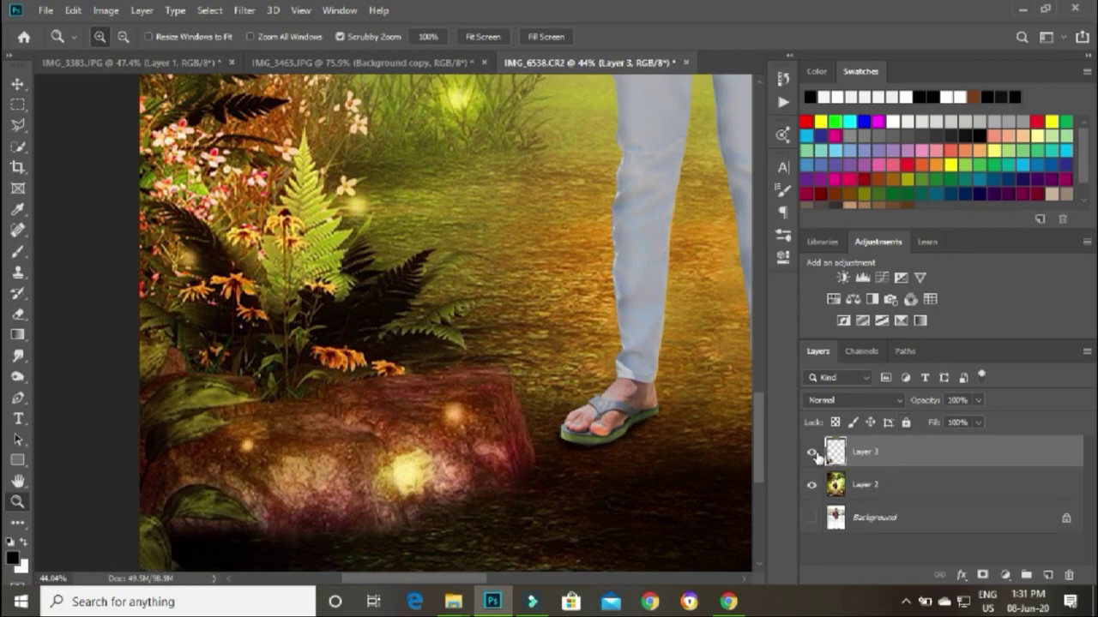
left_click(812, 486)
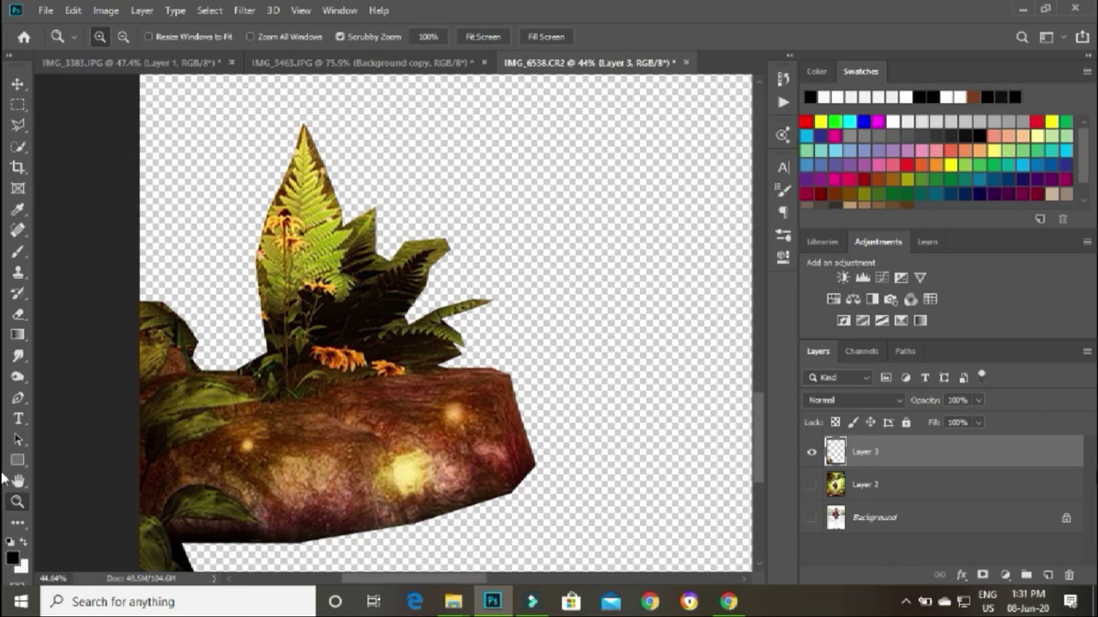
left_click(812, 485)
key("ctrl+0")
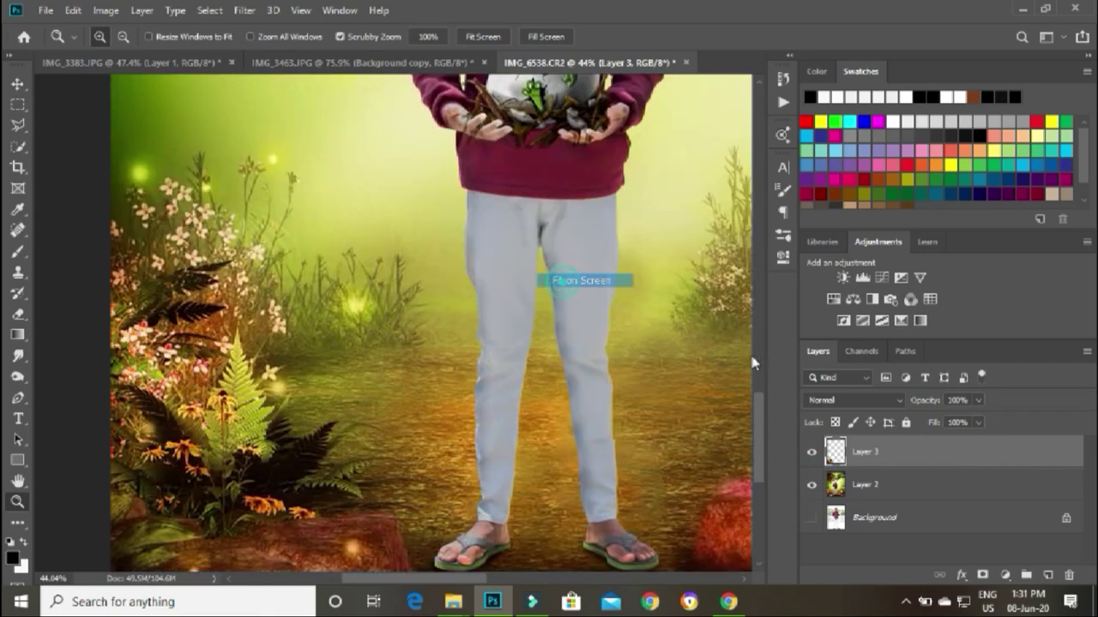
left_click(17, 84)
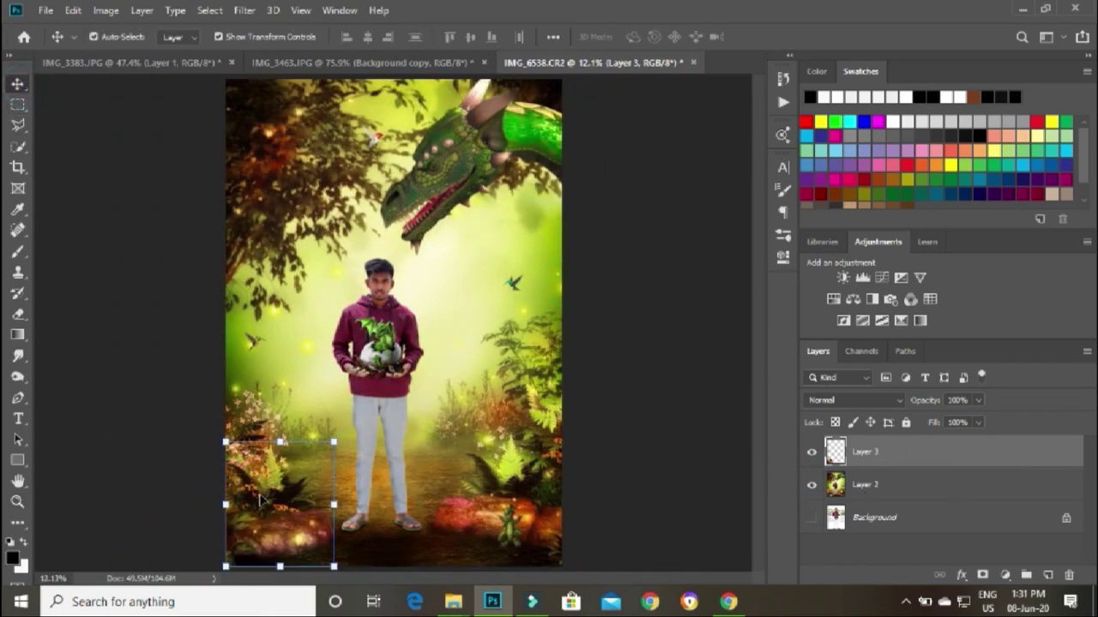
- Move Layer 3's rock toward the centre, tilting it slightly and stretching it wider
mouse_move(270, 518)
left_mouse_down()
mouse_move(333, 529)
mouse_move(374, 512)
left_mouse_up()
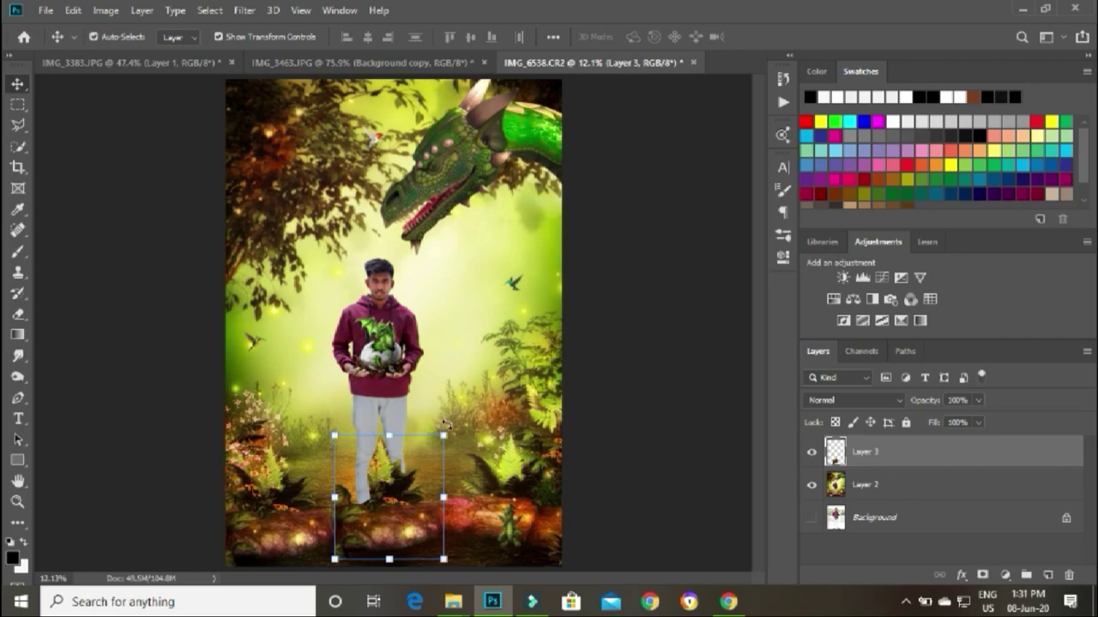
left_click_drag(453, 429, 459, 435)
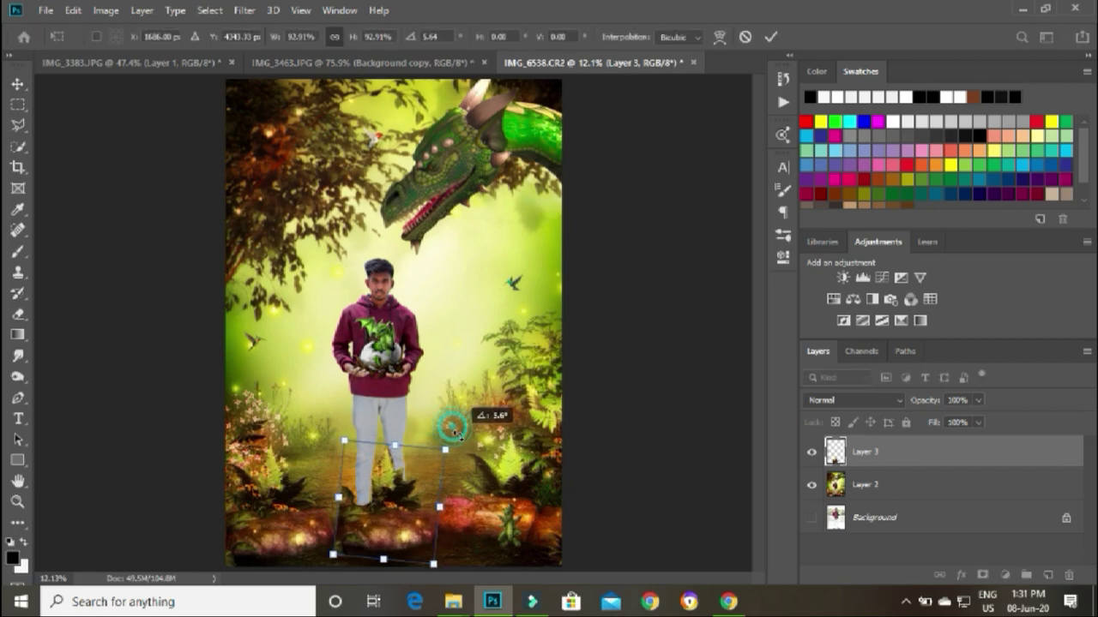
left_click_drag(341, 441, 339, 436)
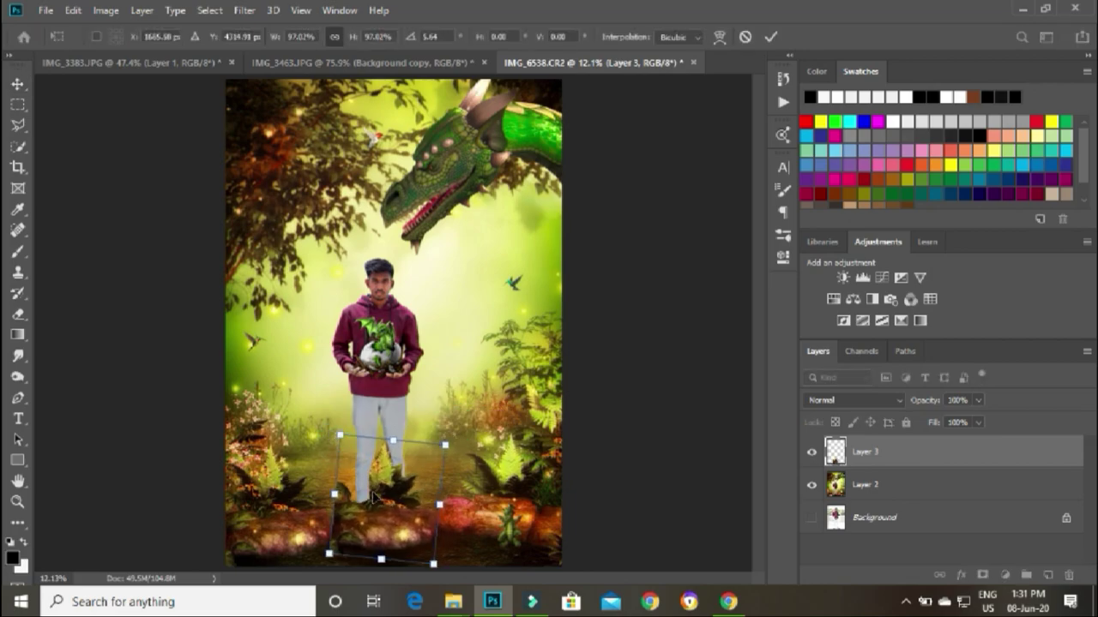
left_click_drag(439, 505, 464, 506)
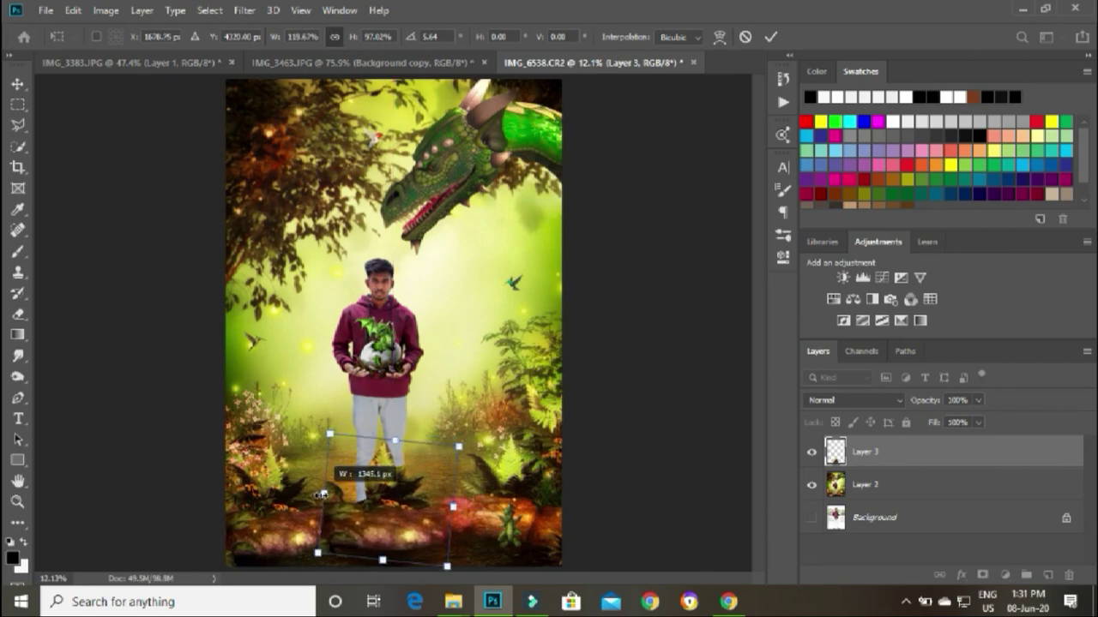
key("Return")
- Zoom in on the feet and enlarge and reposition the rock with Free Transform
key("z")
left_click_drag(339, 493, 360, 489)
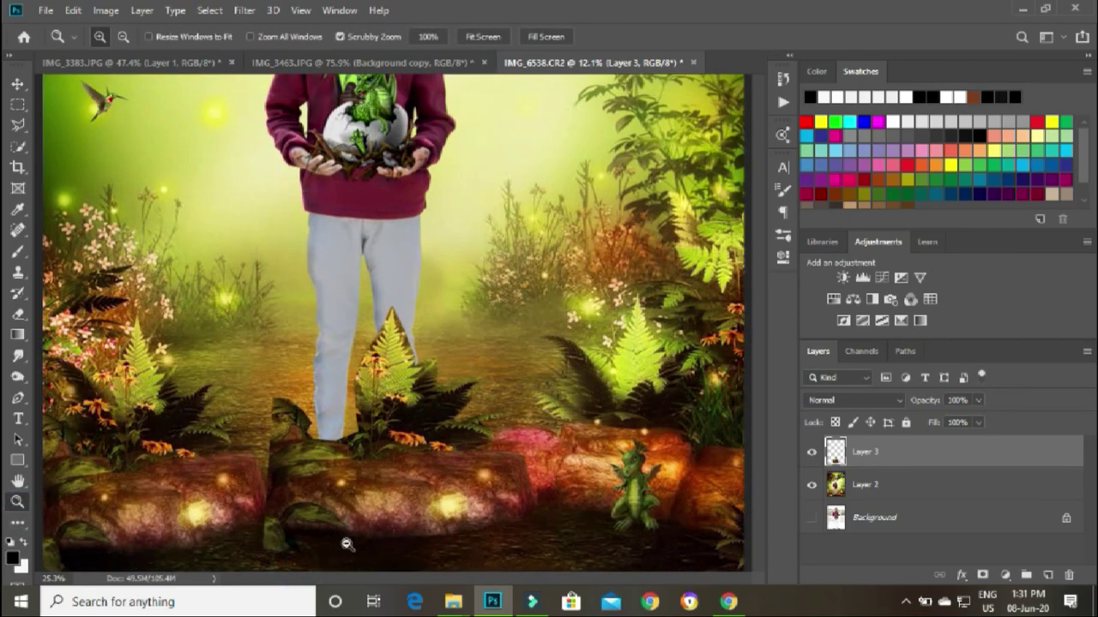
key("ctrl+t")
left_click_drag(299, 338, 620, 166)
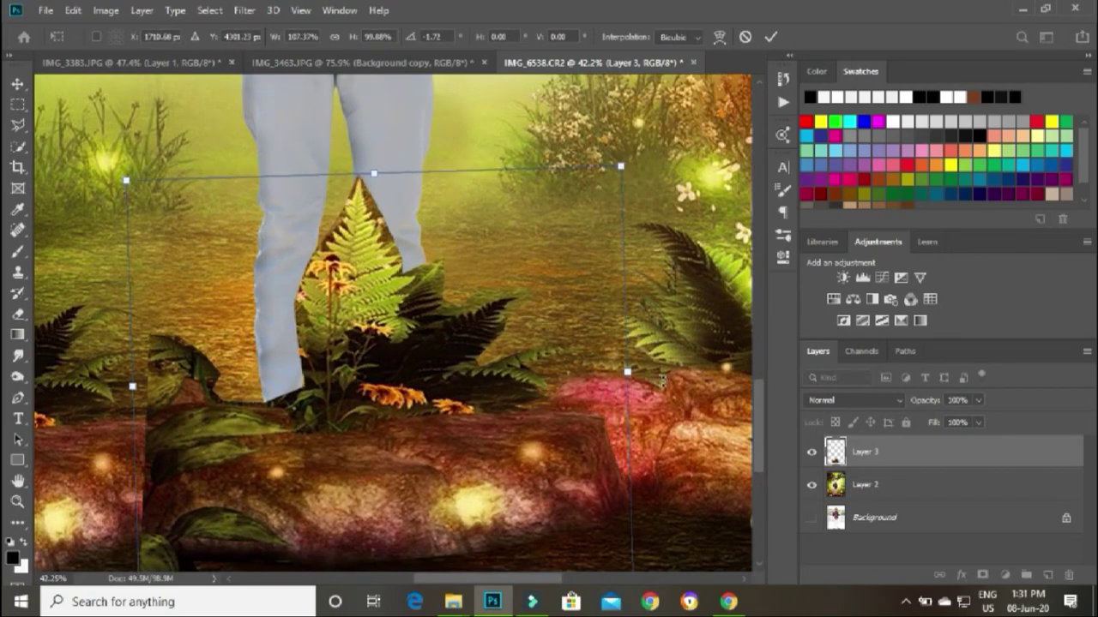
left_click(771, 38)
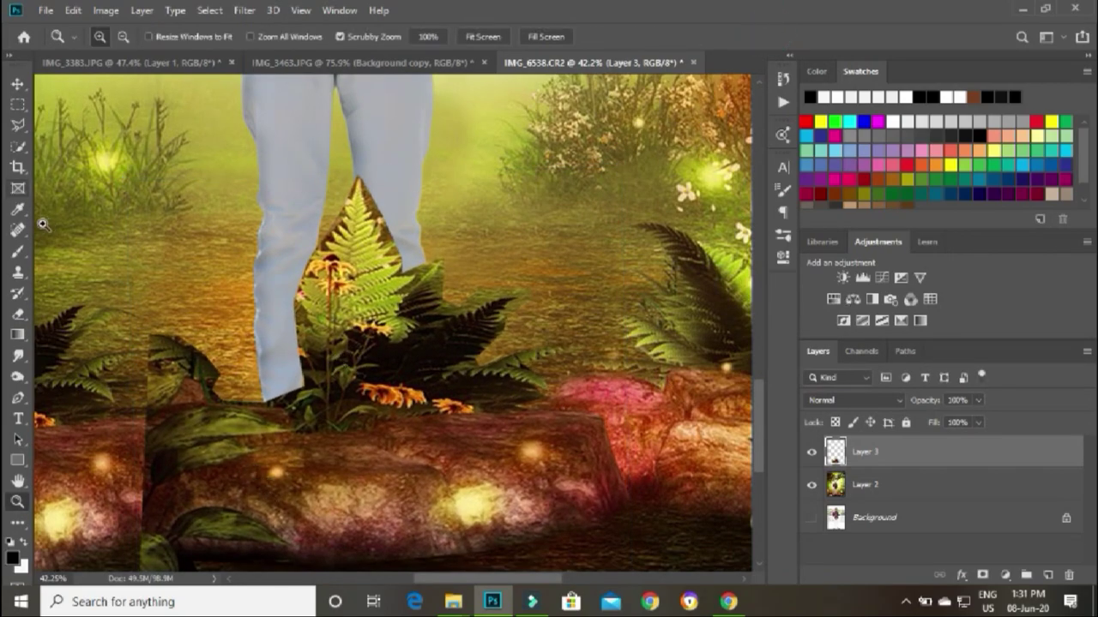
- Set up the Eraser with a soft round brush at 70% opacity and size about 306
left_click(18, 315)
right_click(308, 225)
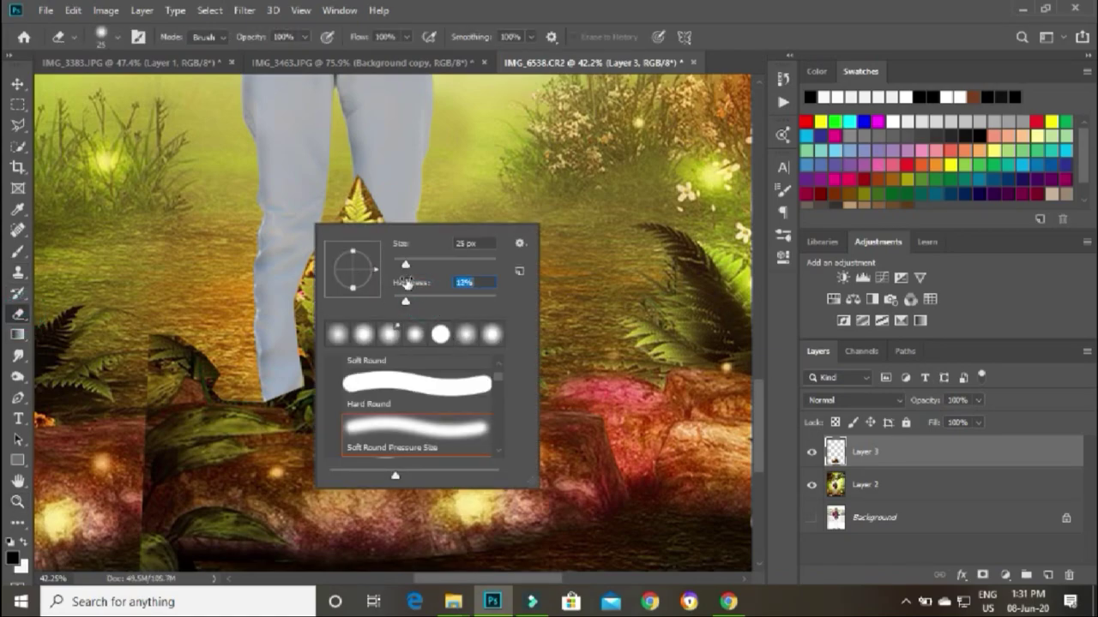
left_click(304, 37)
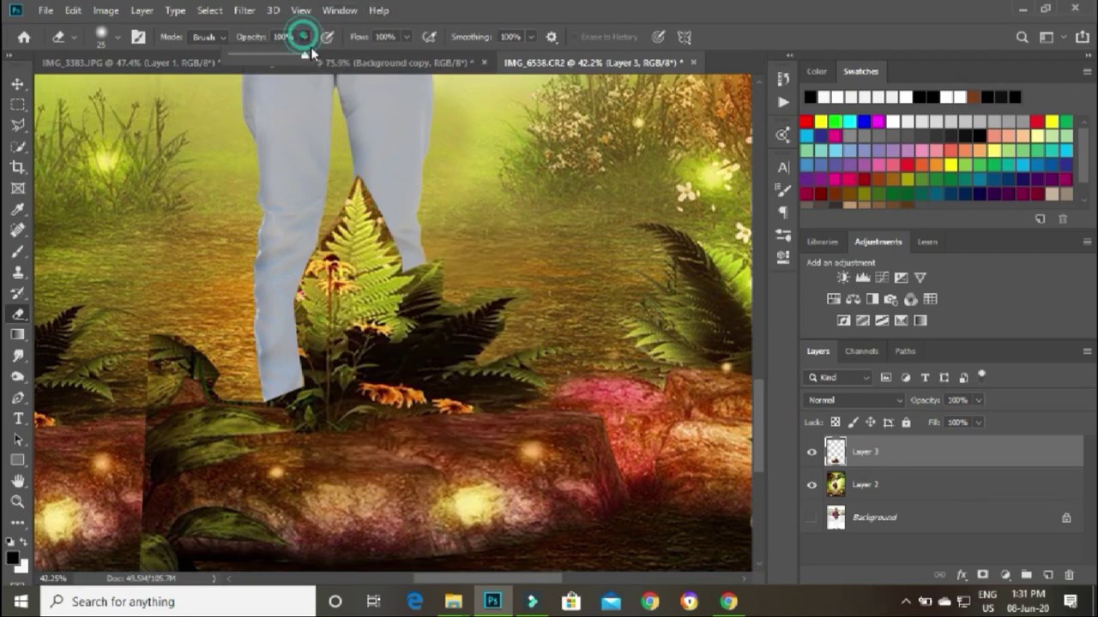
left_click(305, 37)
left_click_drag(309, 56, 292, 57)
right_click(182, 341)
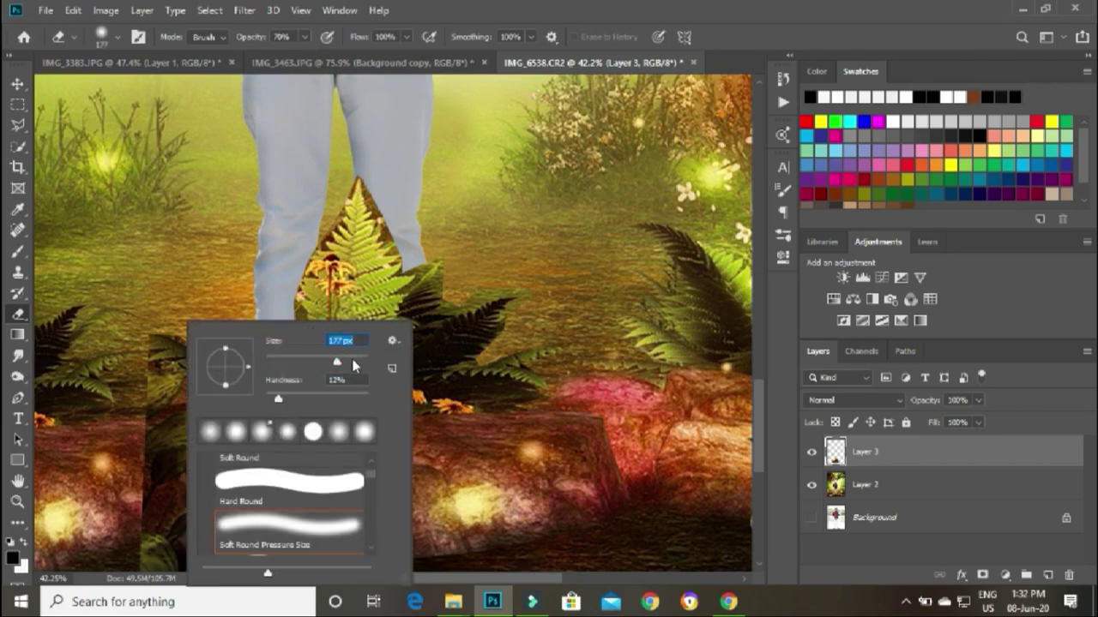
left_click(346, 360)
left_click(127, 321)
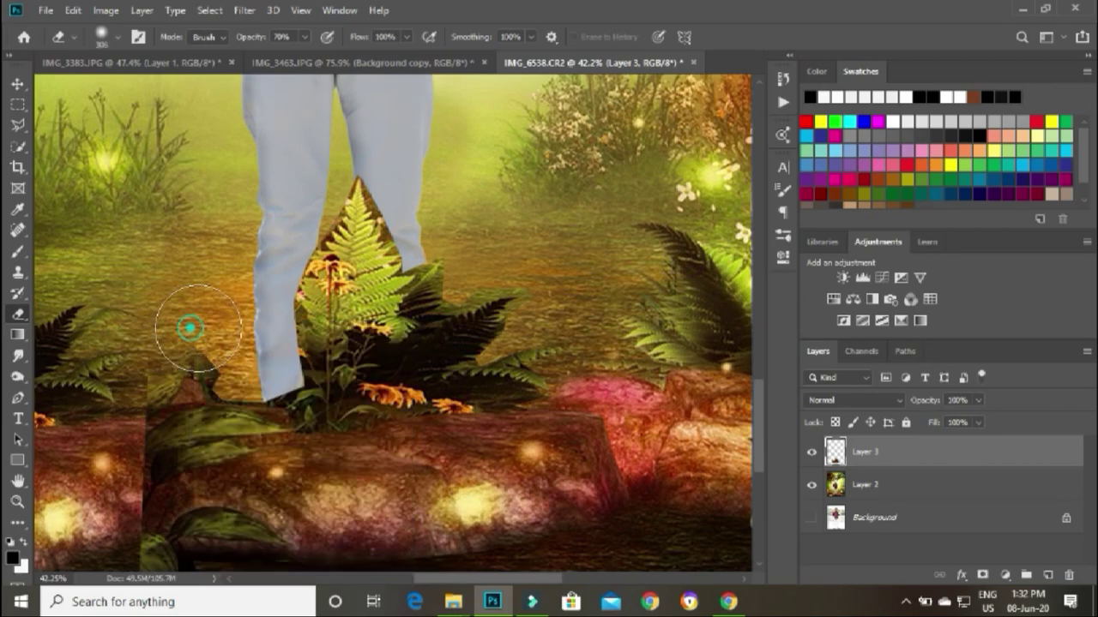
- Erase the hard seams between the copied rock and the neighbouring rocks below the man
left_click_drag(110, 441, 146, 296)
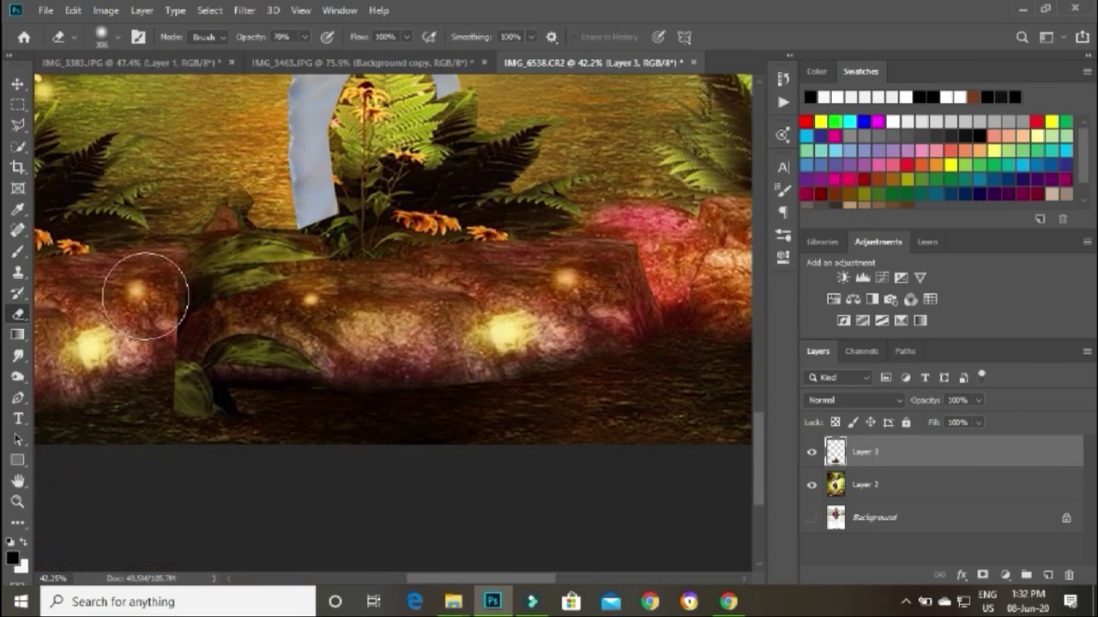
scroll(392, 397, "right", 3)
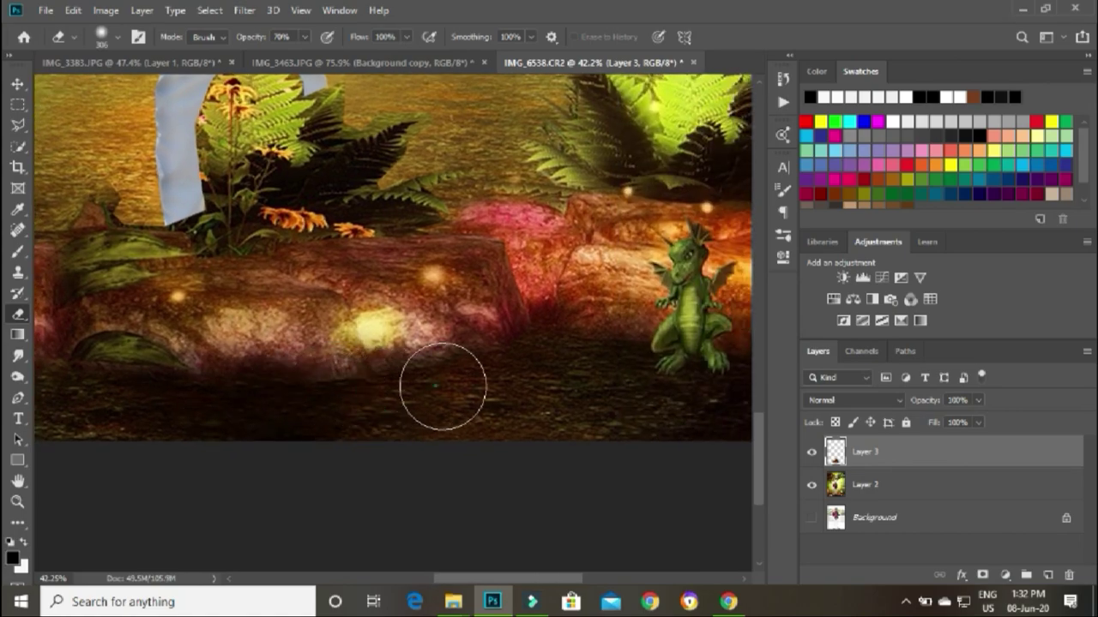
scroll(443, 386, "up", 1, "alt")
scroll(566, 370, "up", 1, "alt")
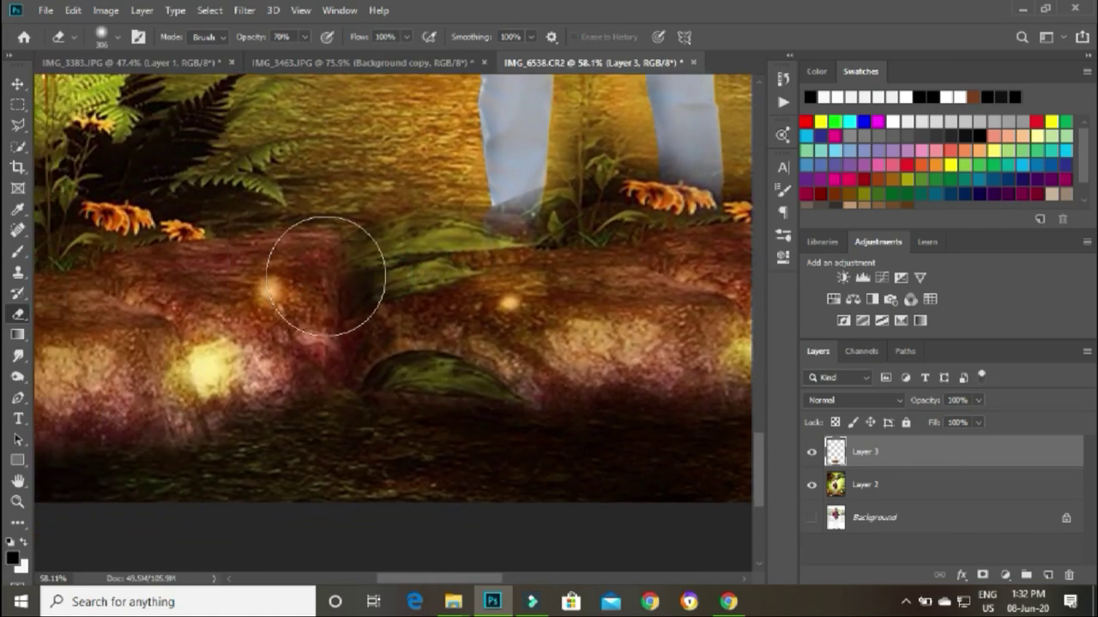
mouse_move(337, 249)
left_mouse_down()
mouse_move(335, 343)
mouse_move(375, 433)
left_mouse_up()
left_click(365, 407)
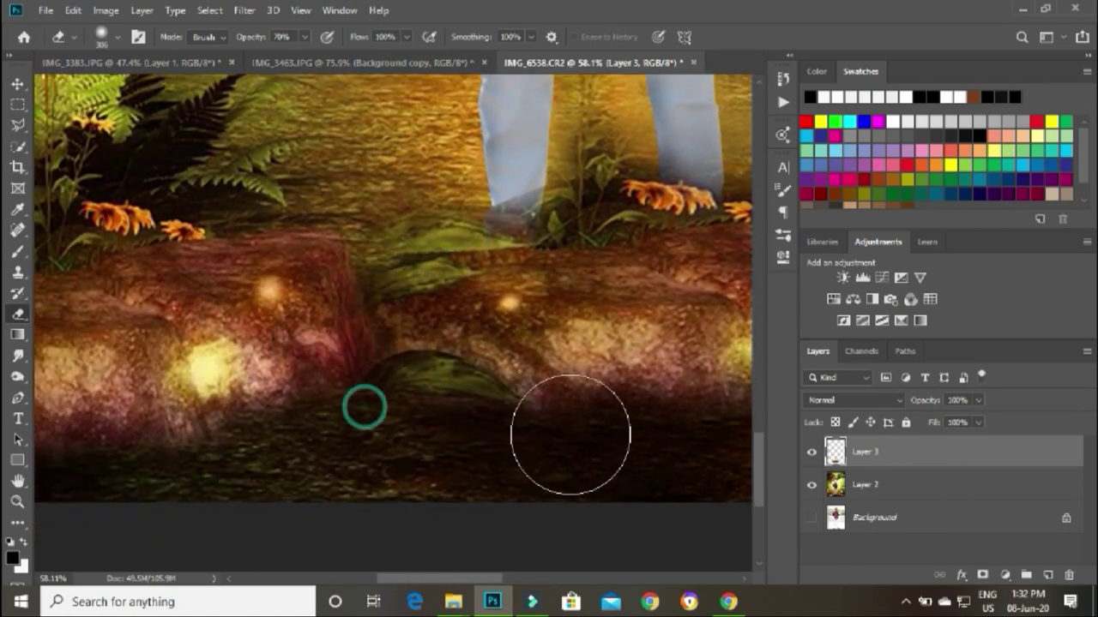
left_click_drag(441, 306, 348, 259)
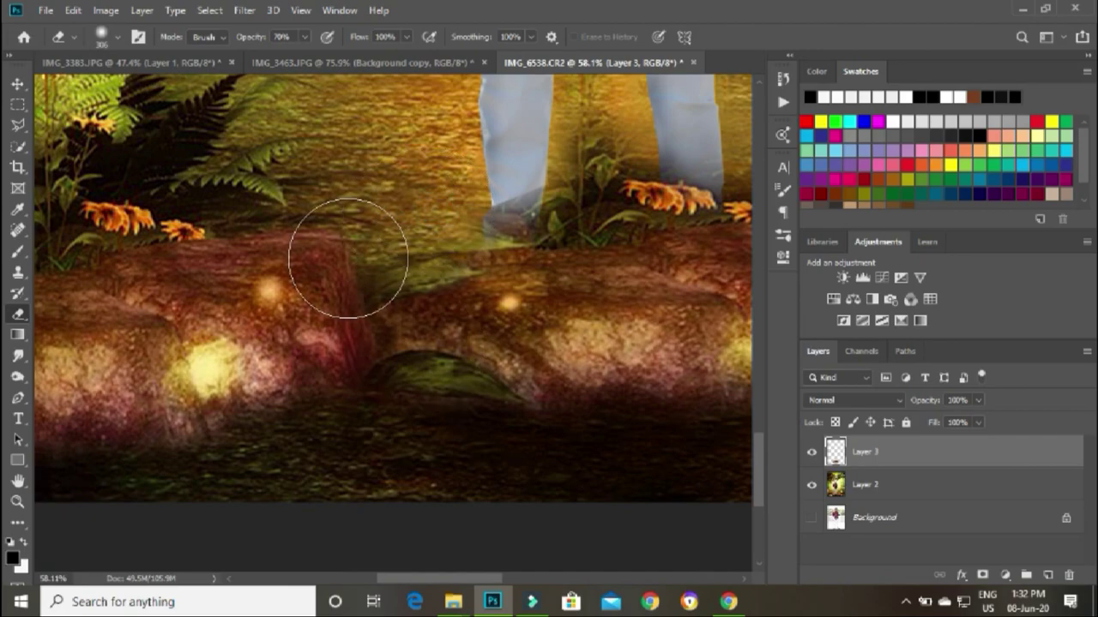
key("c")
key("ctrl+0")
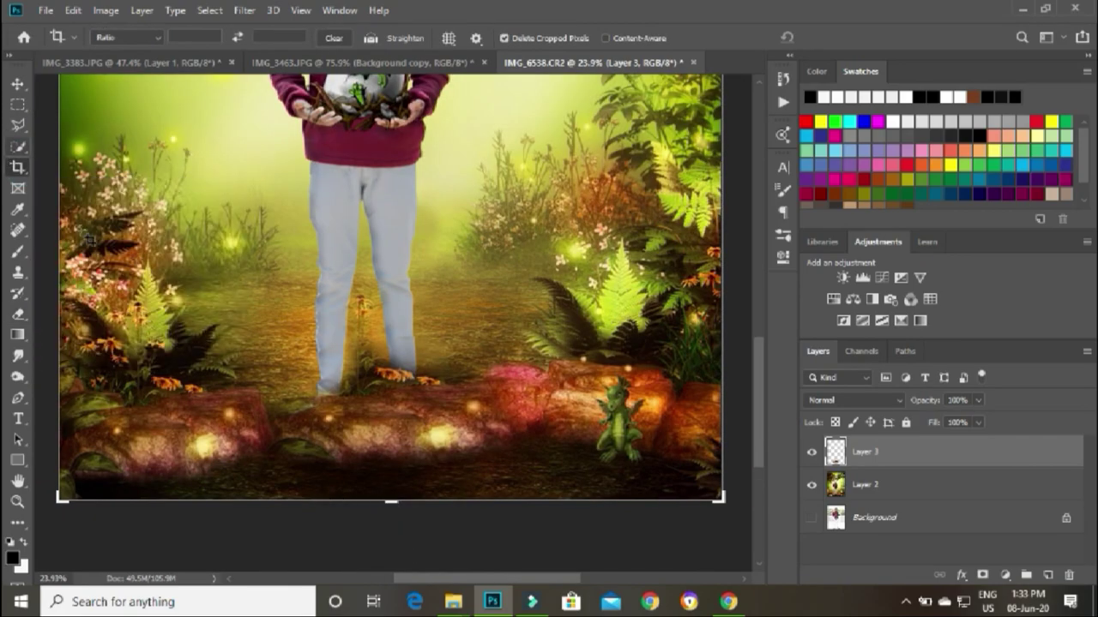
- Crop the dark strip off the bottom edge and fit the whole image on screen
mouse_move(387, 500)
left_mouse_down()
mouse_move(404, 481)
mouse_move(441, 485)
left_mouse_up()
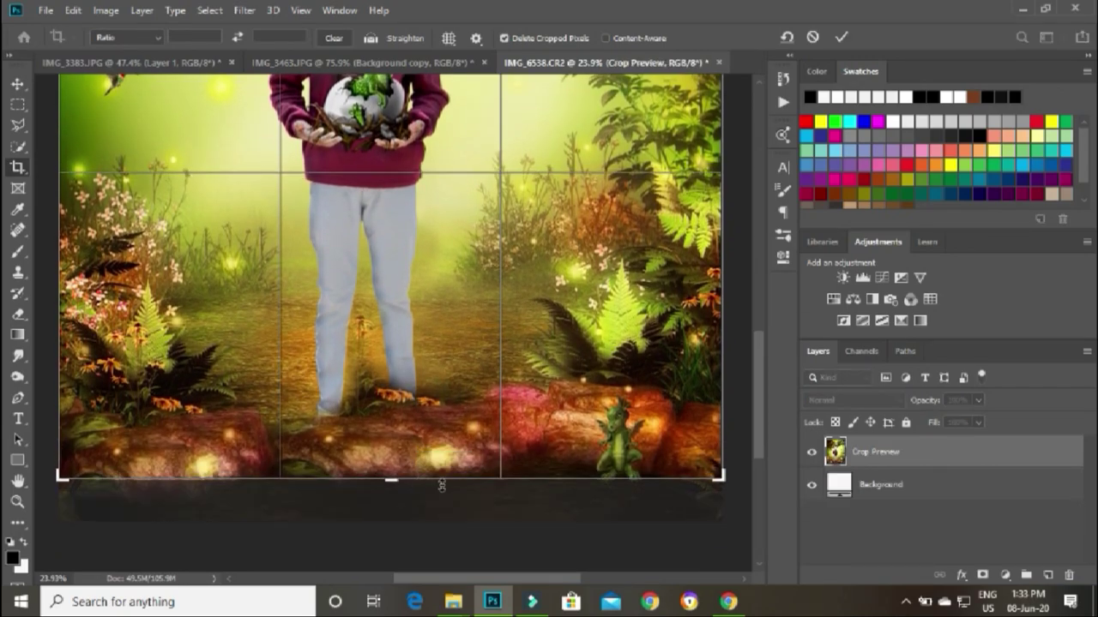
left_click(843, 37)
key("z")
key("ctrl+0")
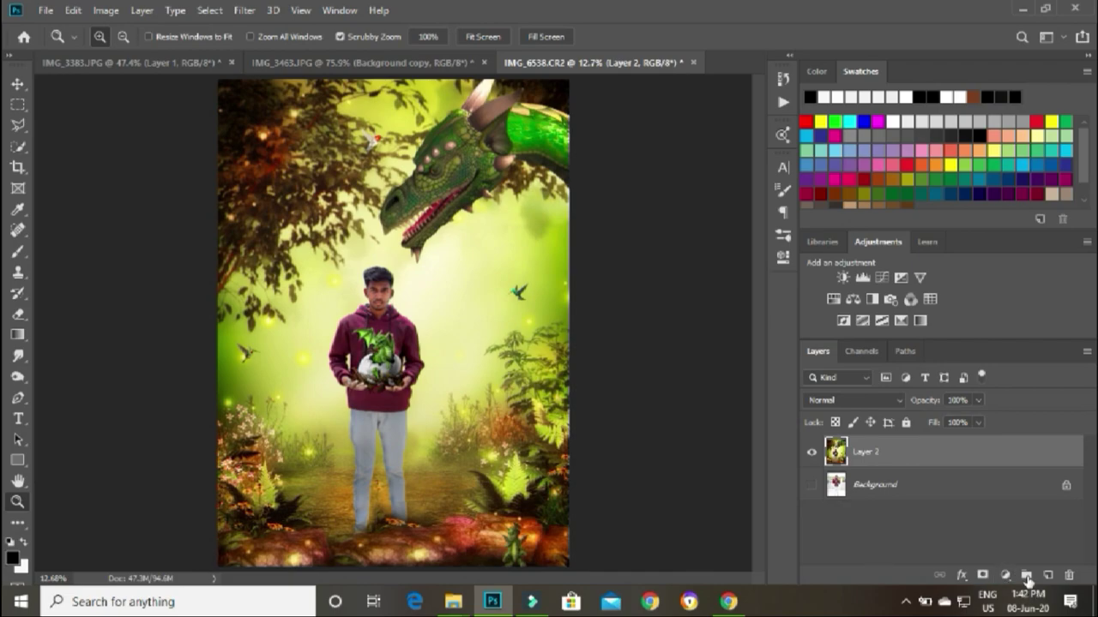
- Add a Color Lookup adjustment layer using the Fuji ETERNA 250D Fuji 3510 LUT
left_click(1005, 575)
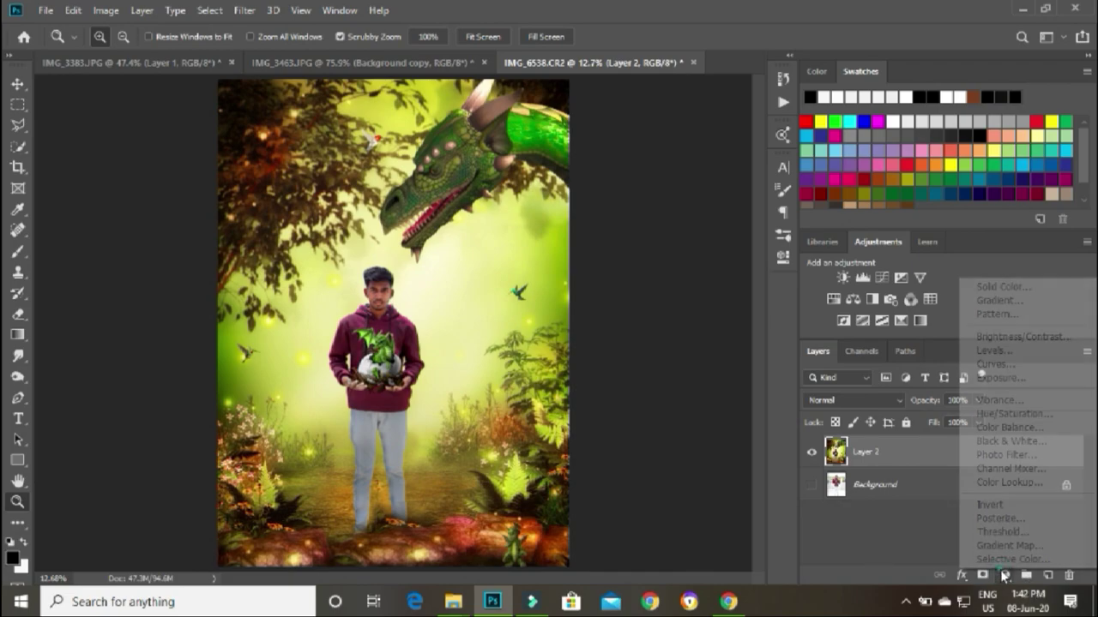
left_click(1023, 482)
left_click(661, 215)
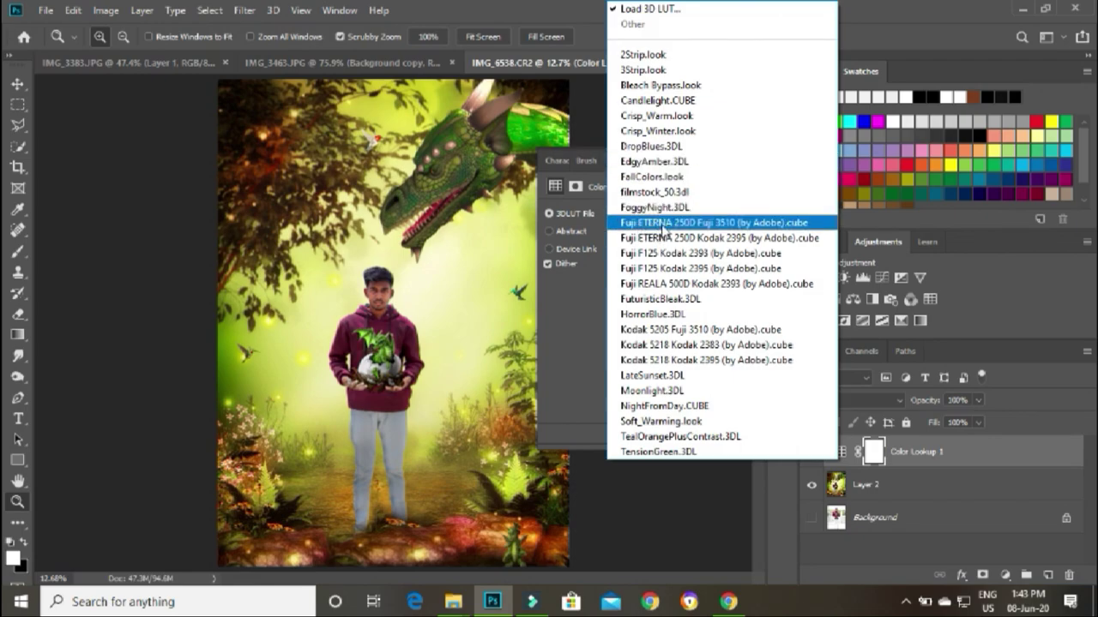
left_click(723, 224)
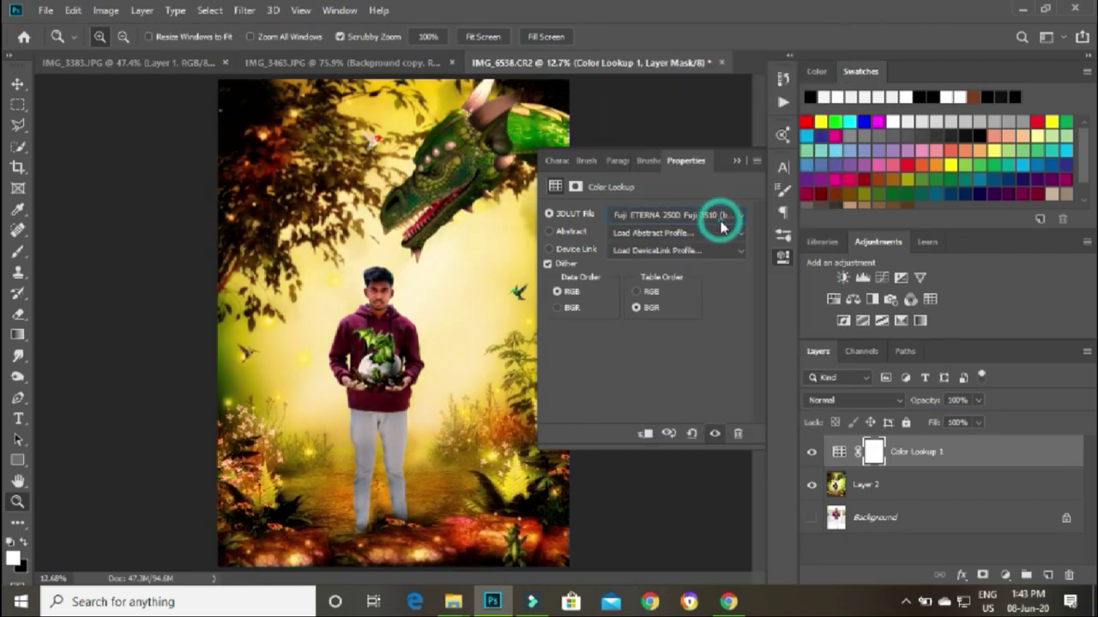
left_click(735, 161)
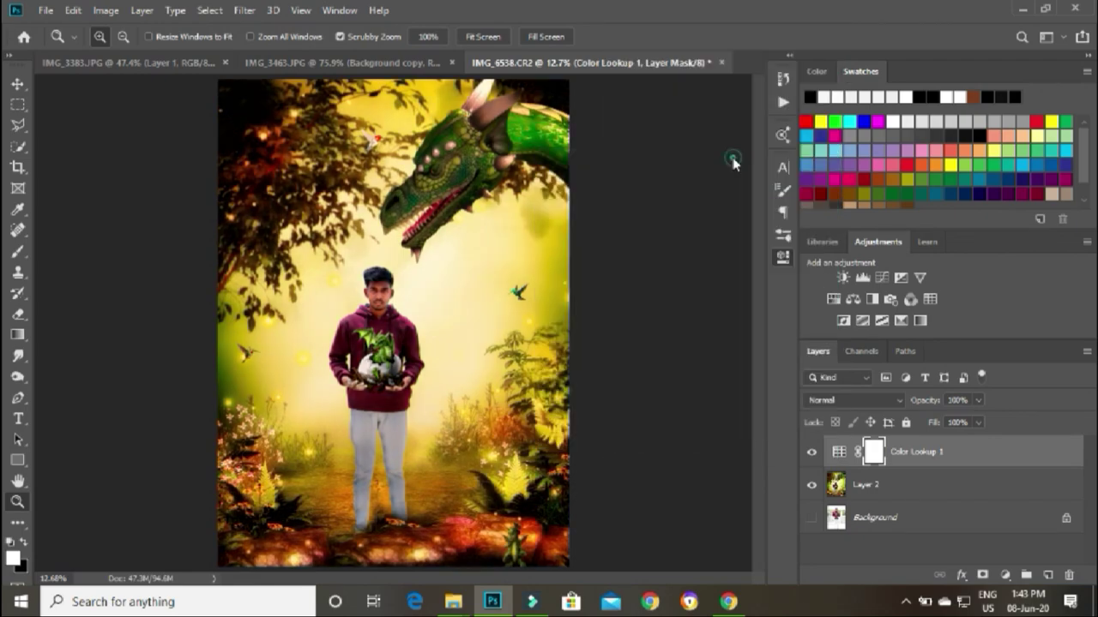
- Split the Blend If Underlying black slider at 119, then merge the lookup into Layer 2
double_click(1020, 452)
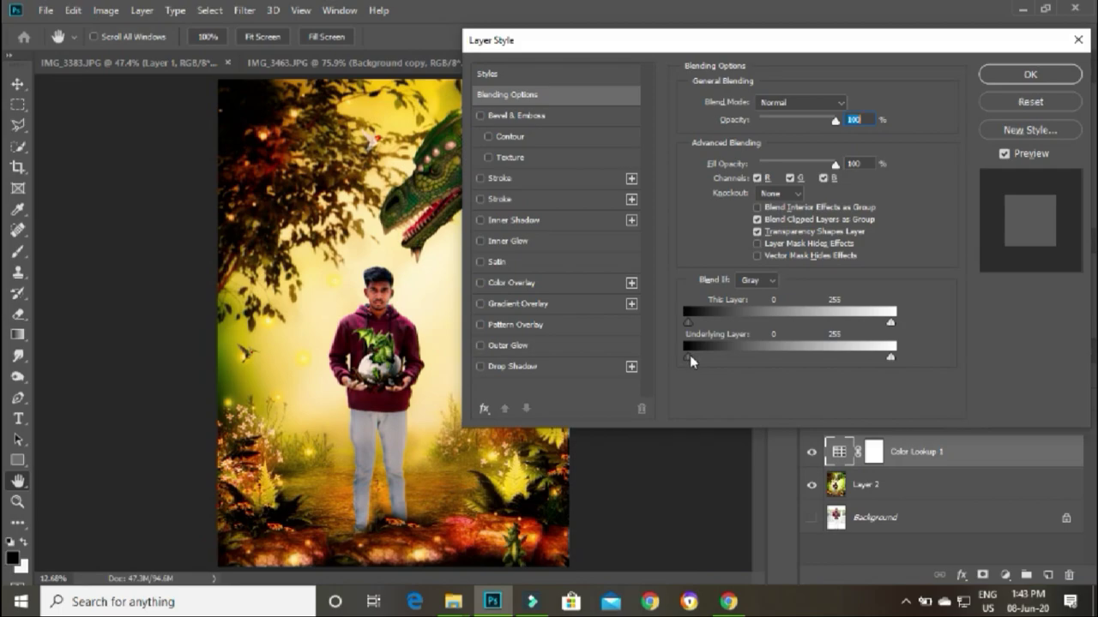
left_click_drag(687, 357, 867, 357)
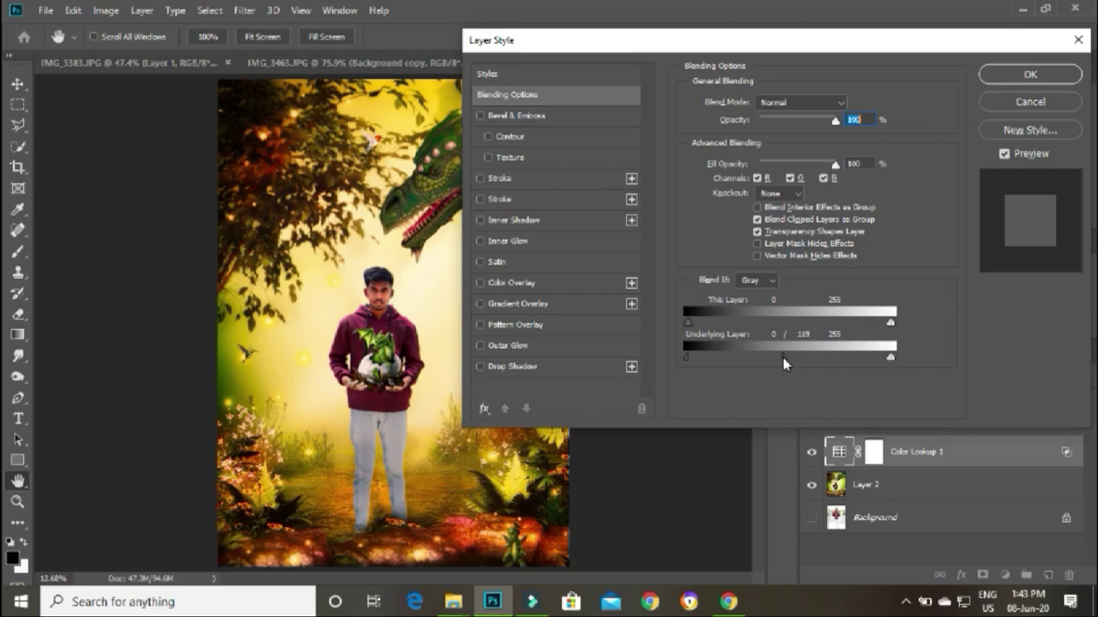
left_click(1029, 76)
right_click(991, 455)
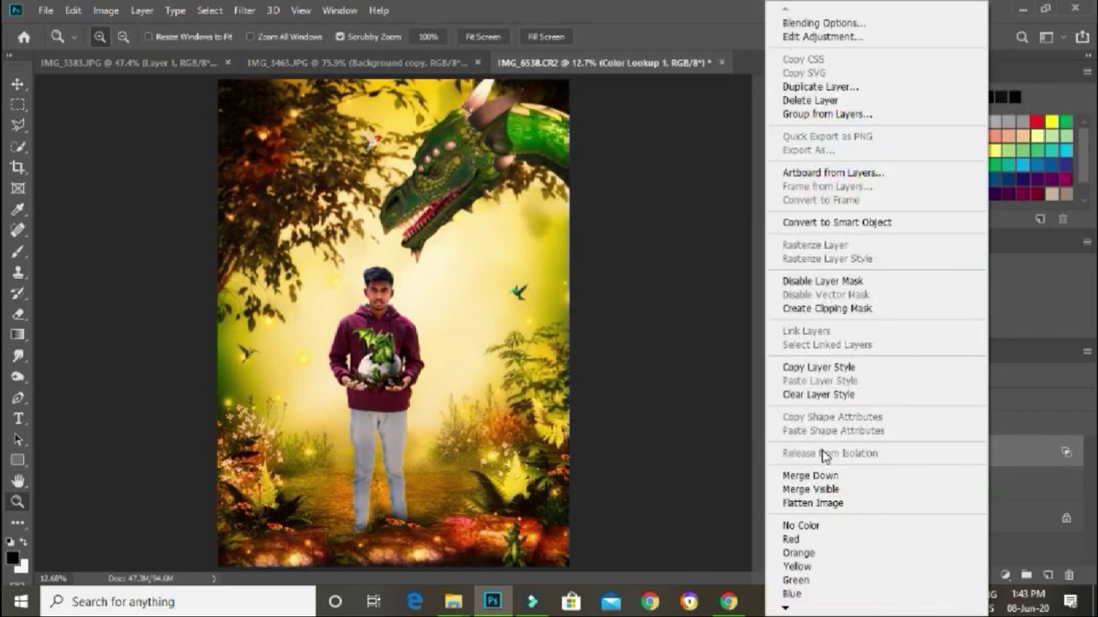
left_click(828, 475)
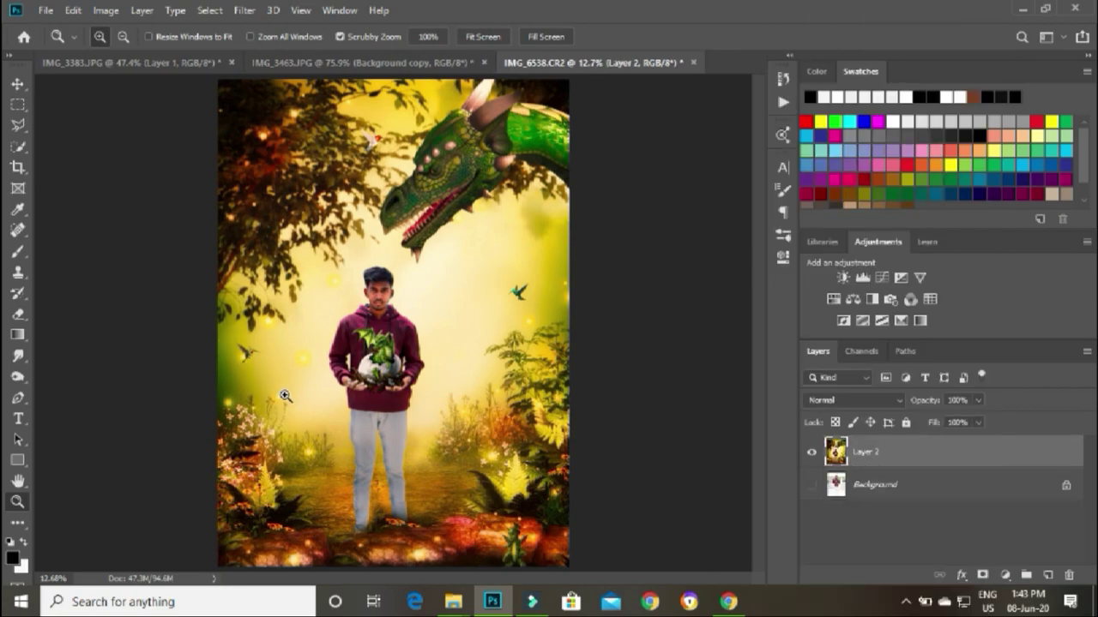
- Duplicate Layer 2 and apply a High Pass filter with about 4.2 px radius
left_click_drag(1009, 457, 1048, 575)
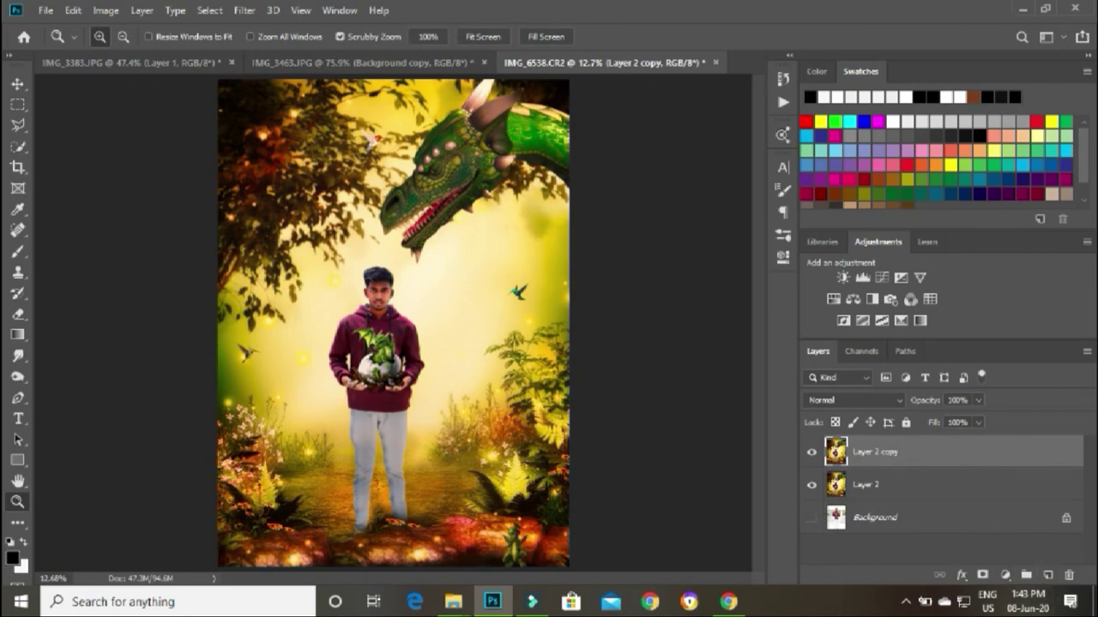
left_click(245, 11)
mouse_move(257, 330)
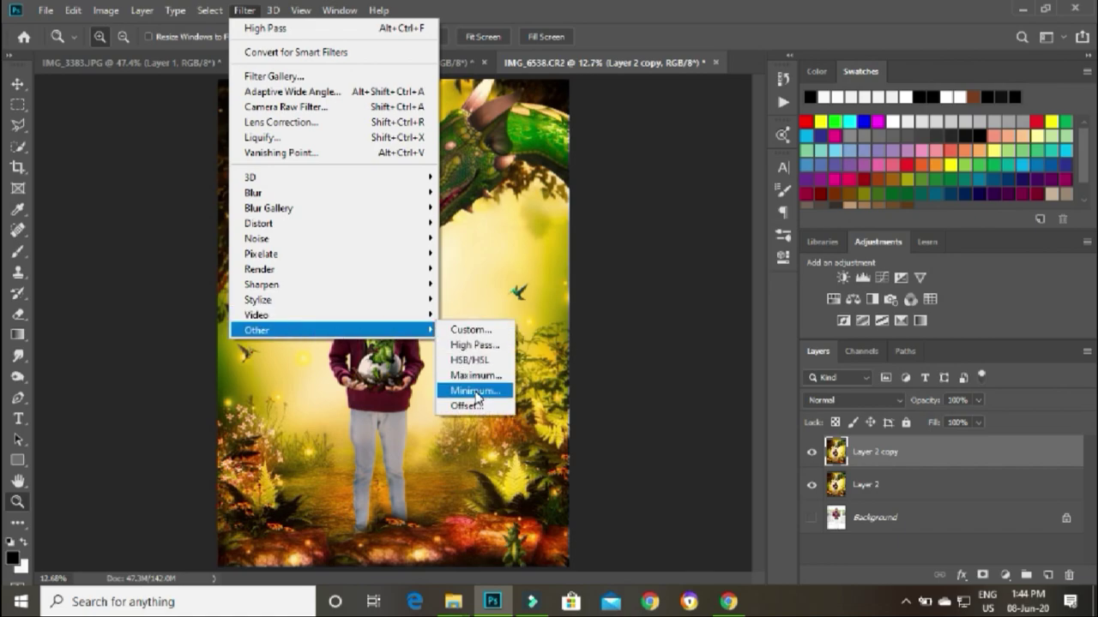
left_click(478, 343)
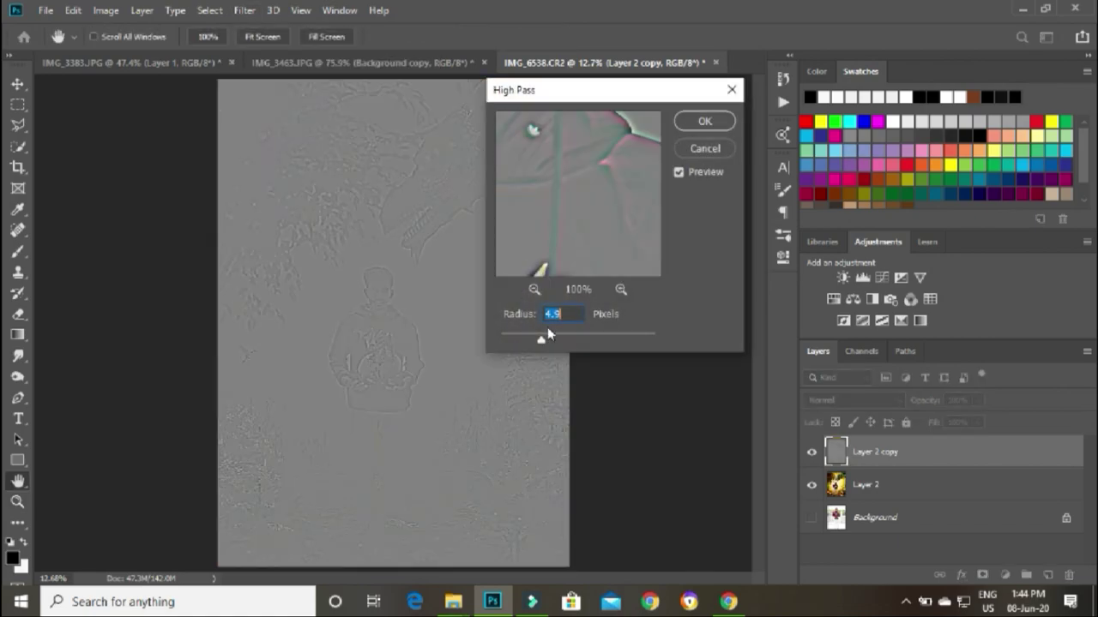
left_click_drag(541, 344, 536, 343)
left_click(704, 121)
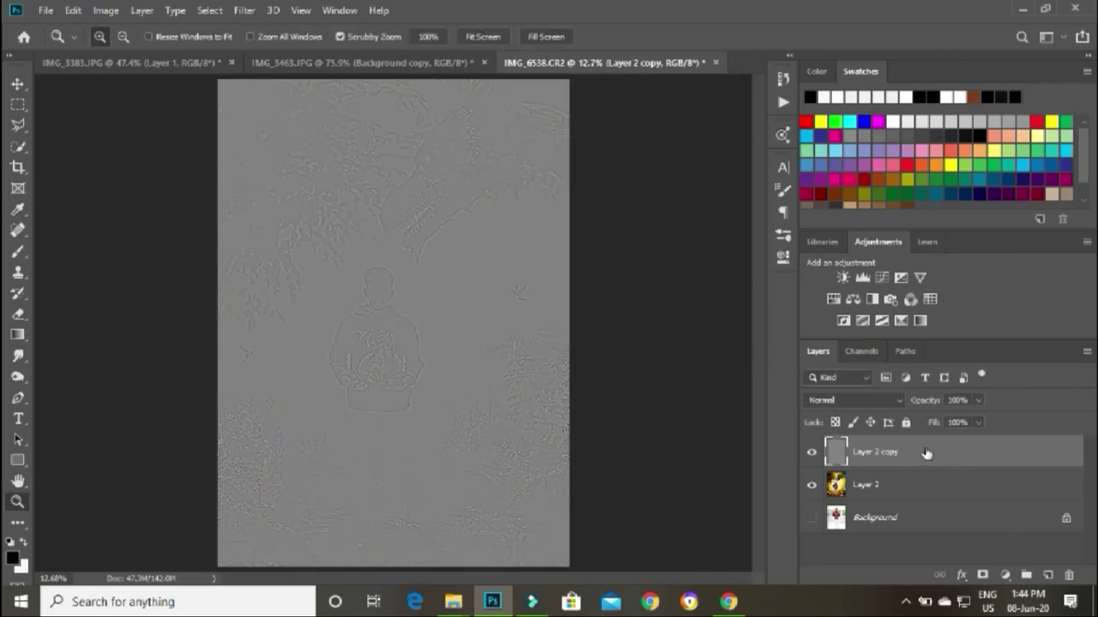
- Set the high-pass copy's blend mode to Overlay
left_click(890, 400)
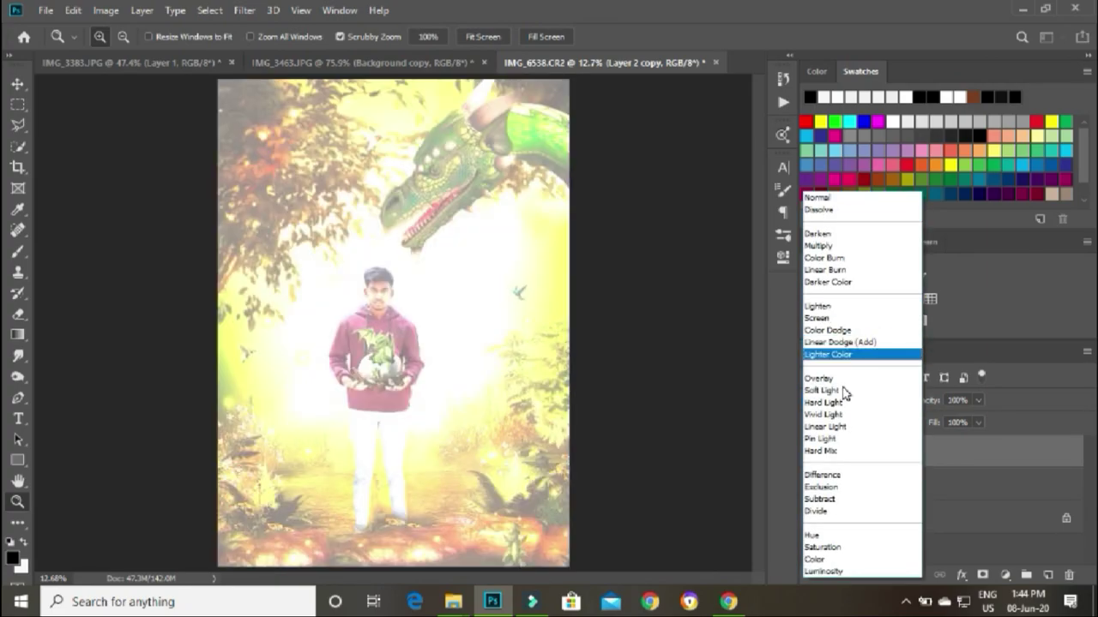
left_click(843, 388)
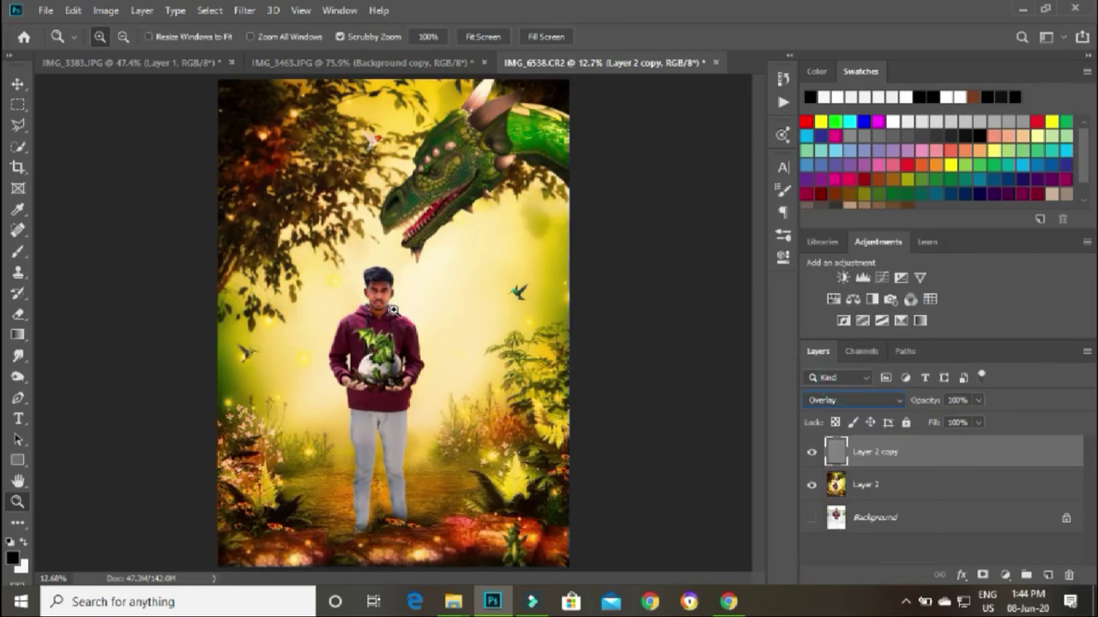
left_click_drag(395, 313, 460, 325)
- Lower the sharpening layer's opacity to 54%, toggling its visibility to compare
left_click(811, 452)
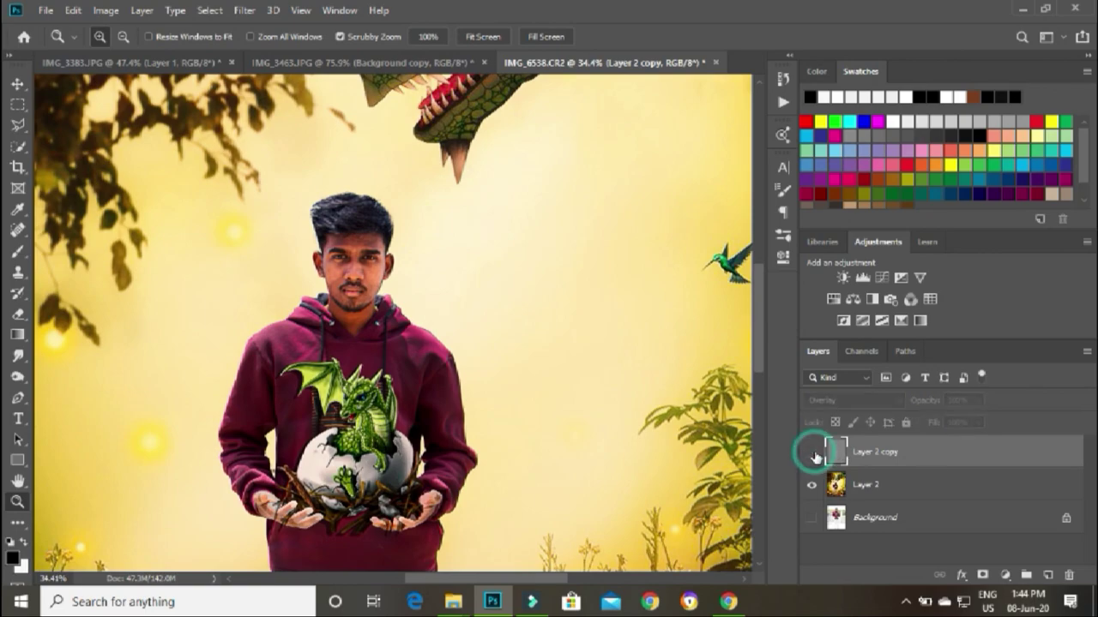
left_click(811, 452)
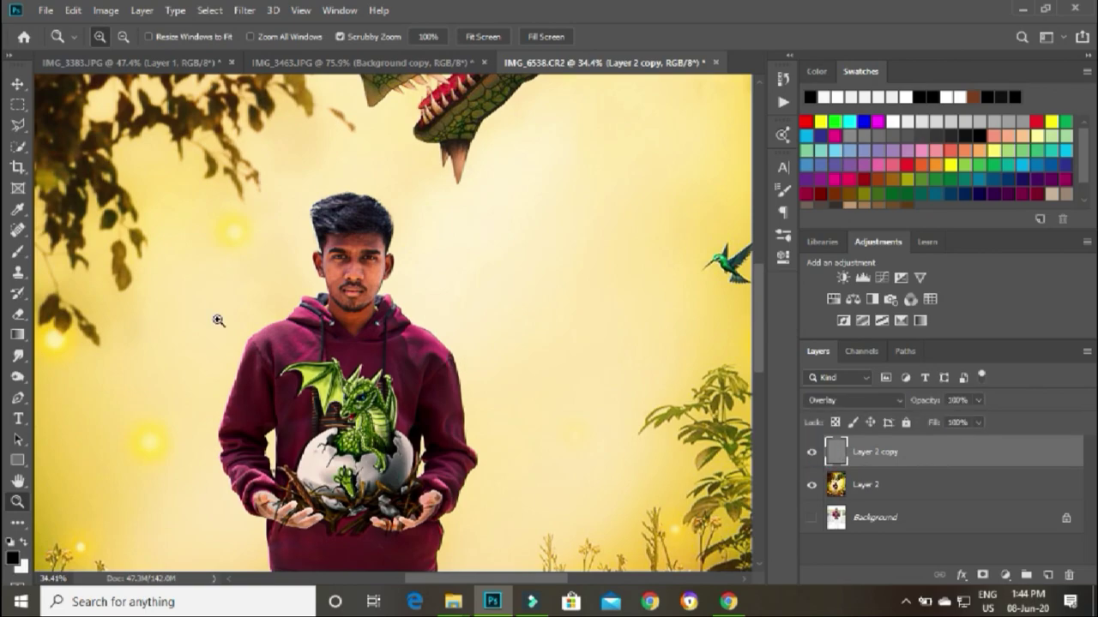
left_click_drag(379, 273, 463, 273)
left_click(811, 452)
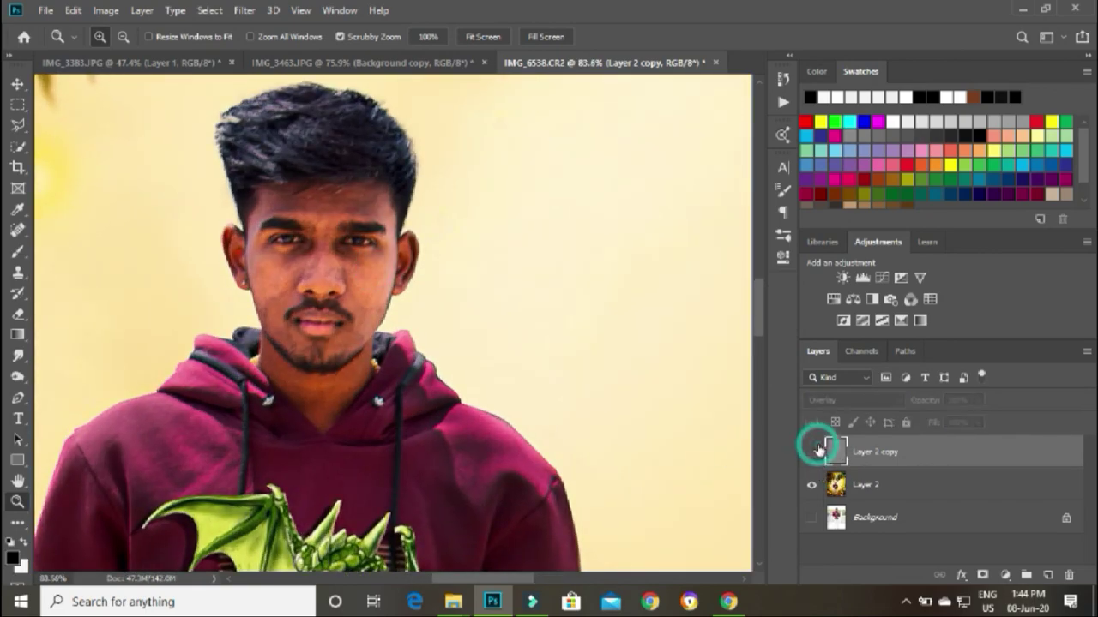
left_click(811, 452)
left_click(977, 400)
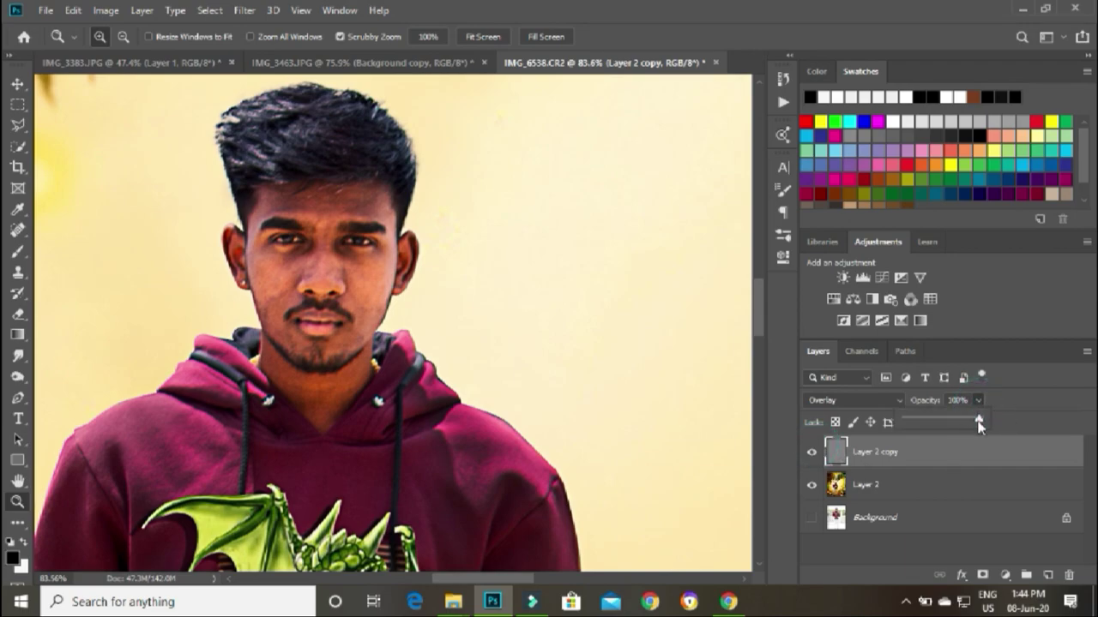
left_click_drag(983, 419, 947, 433)
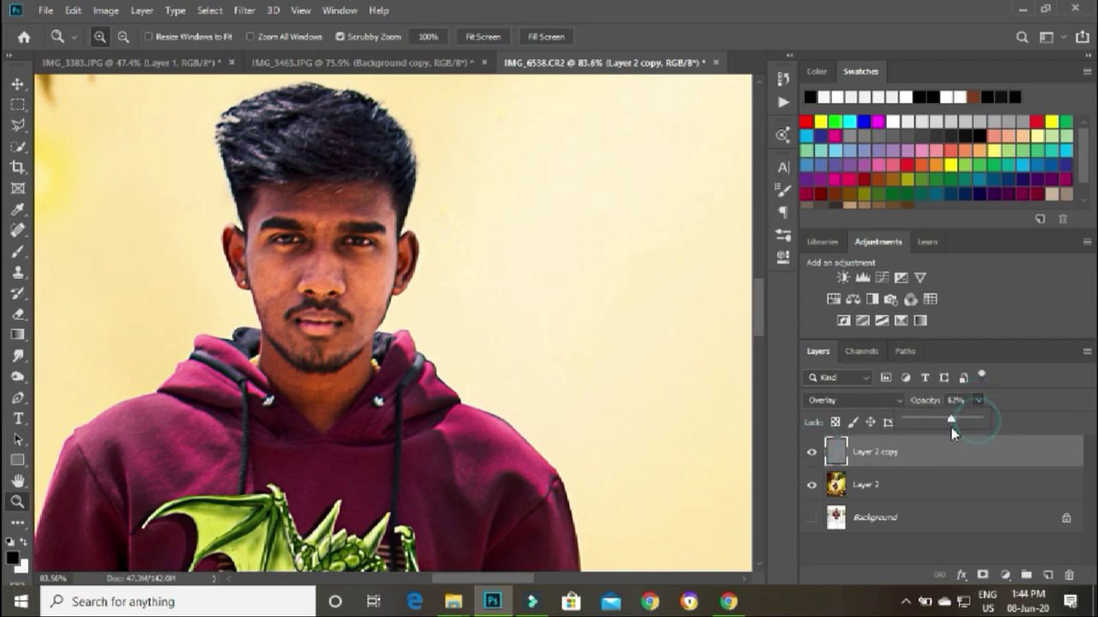
left_click(812, 452)
left_click(812, 452)
- Merge the sharpening layer down into Layer 2 and fit the composition on screen
right_click(357, 213)
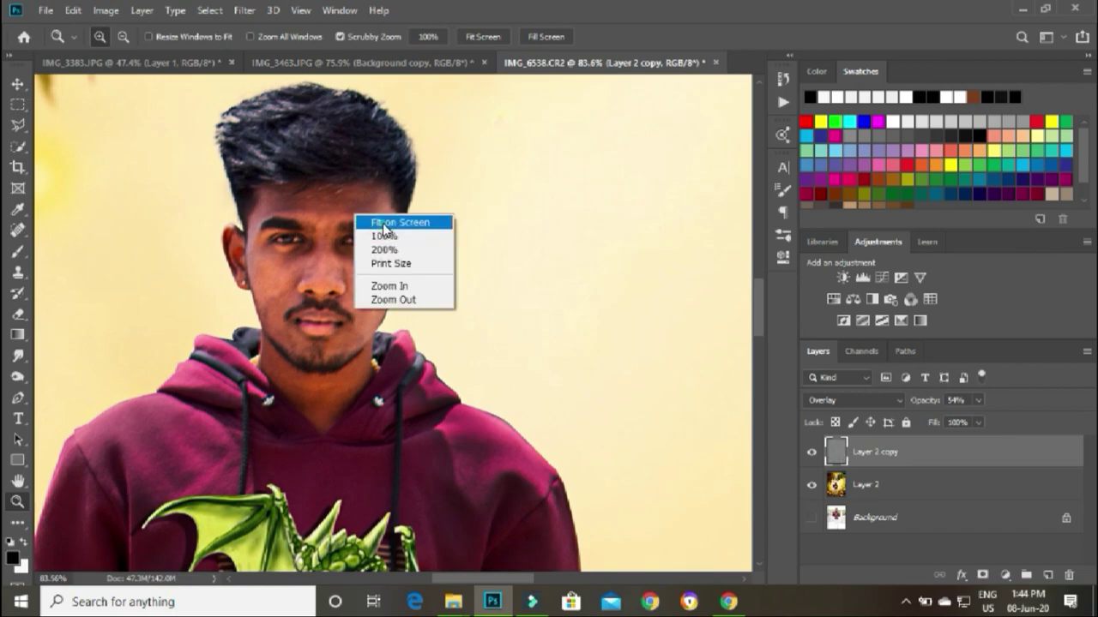
left_click(383, 220)
left_click_drag(375, 326, 467, 322)
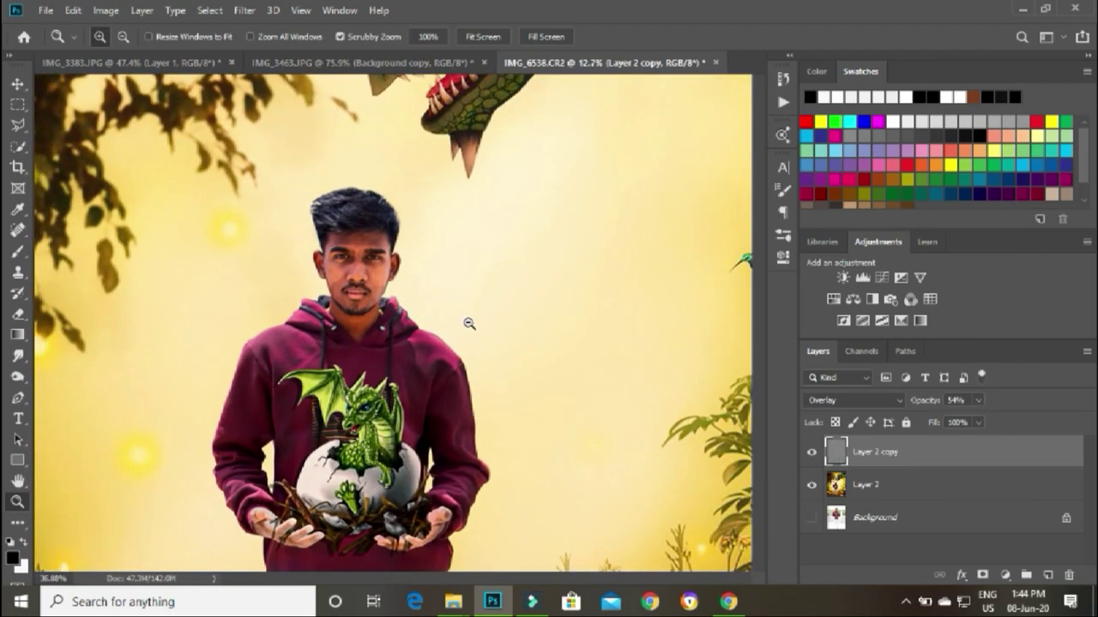
right_click(1000, 449)
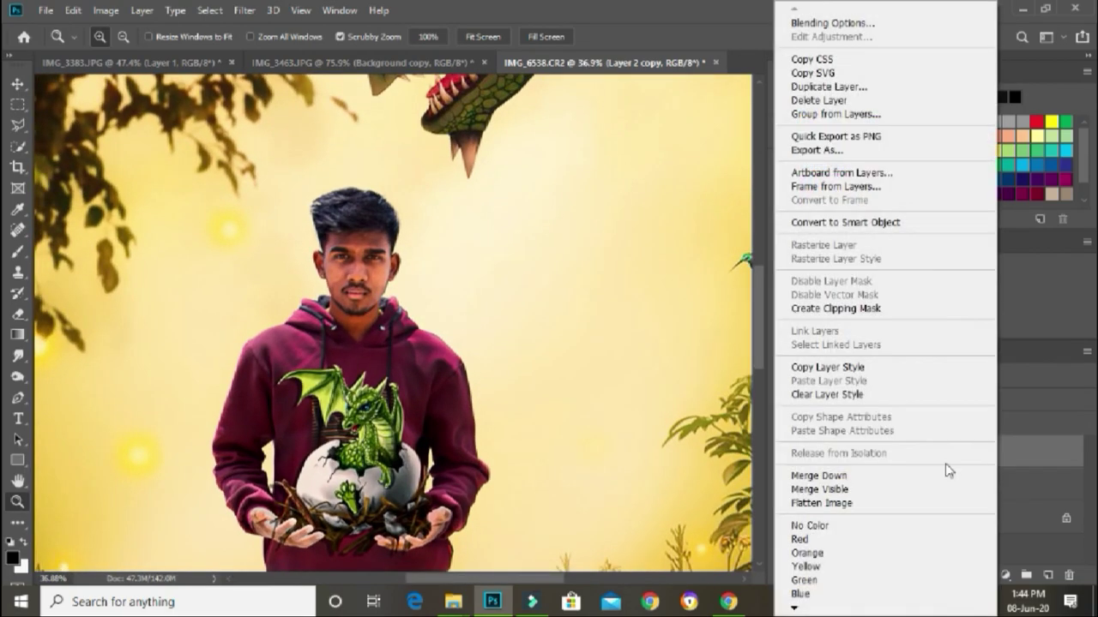
left_click(943, 472)
right_click(468, 237)
left_click(493, 246)
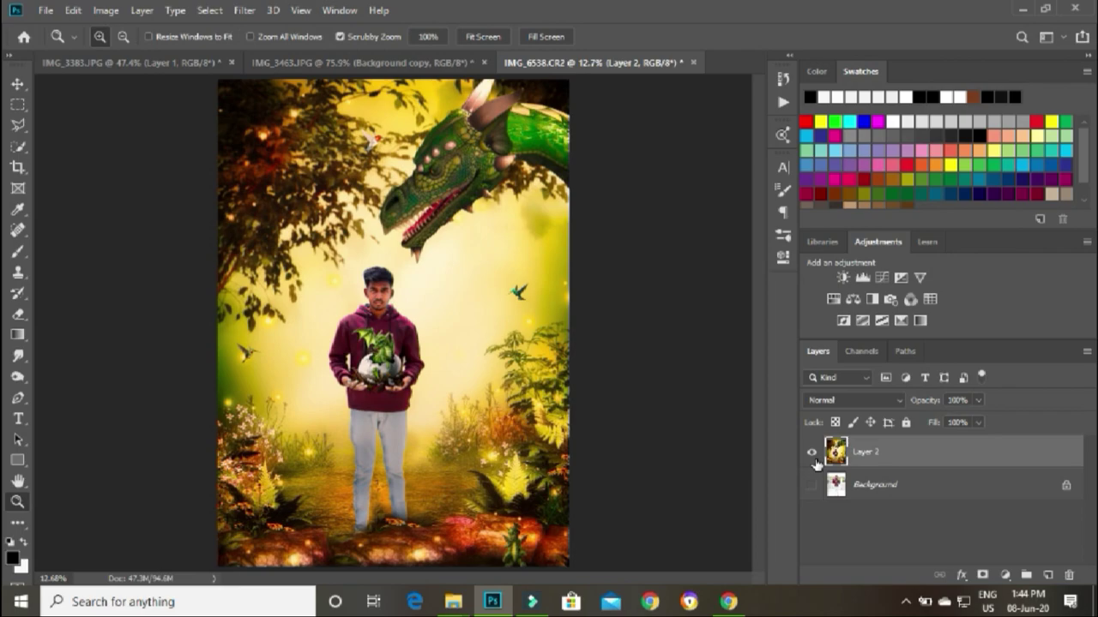
left_click(811, 485)
left_click(812, 452)
left_click(814, 451)
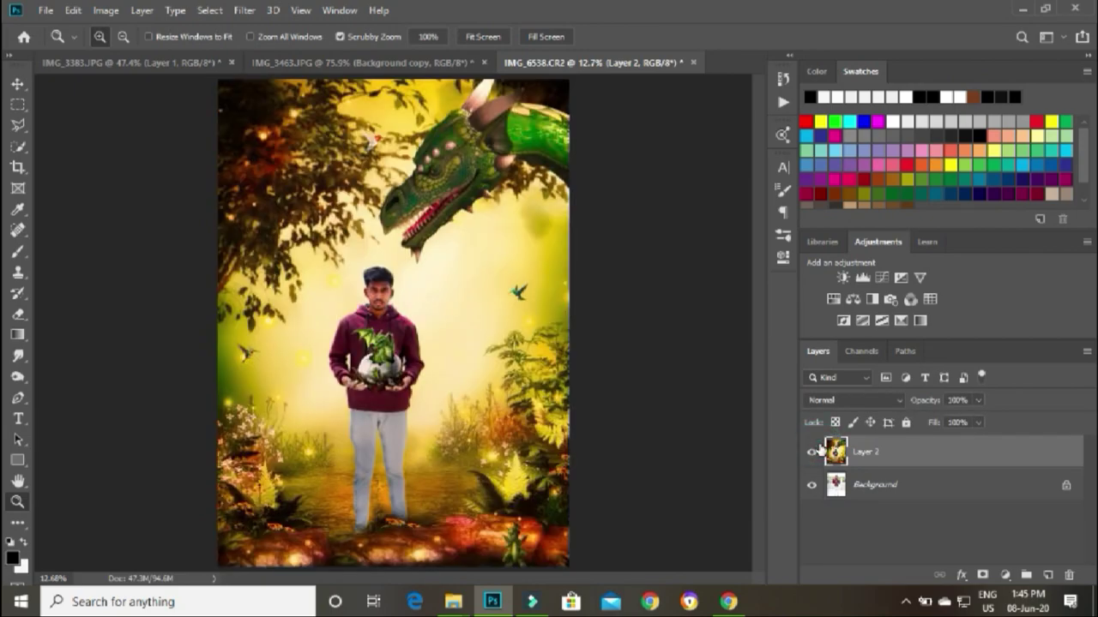